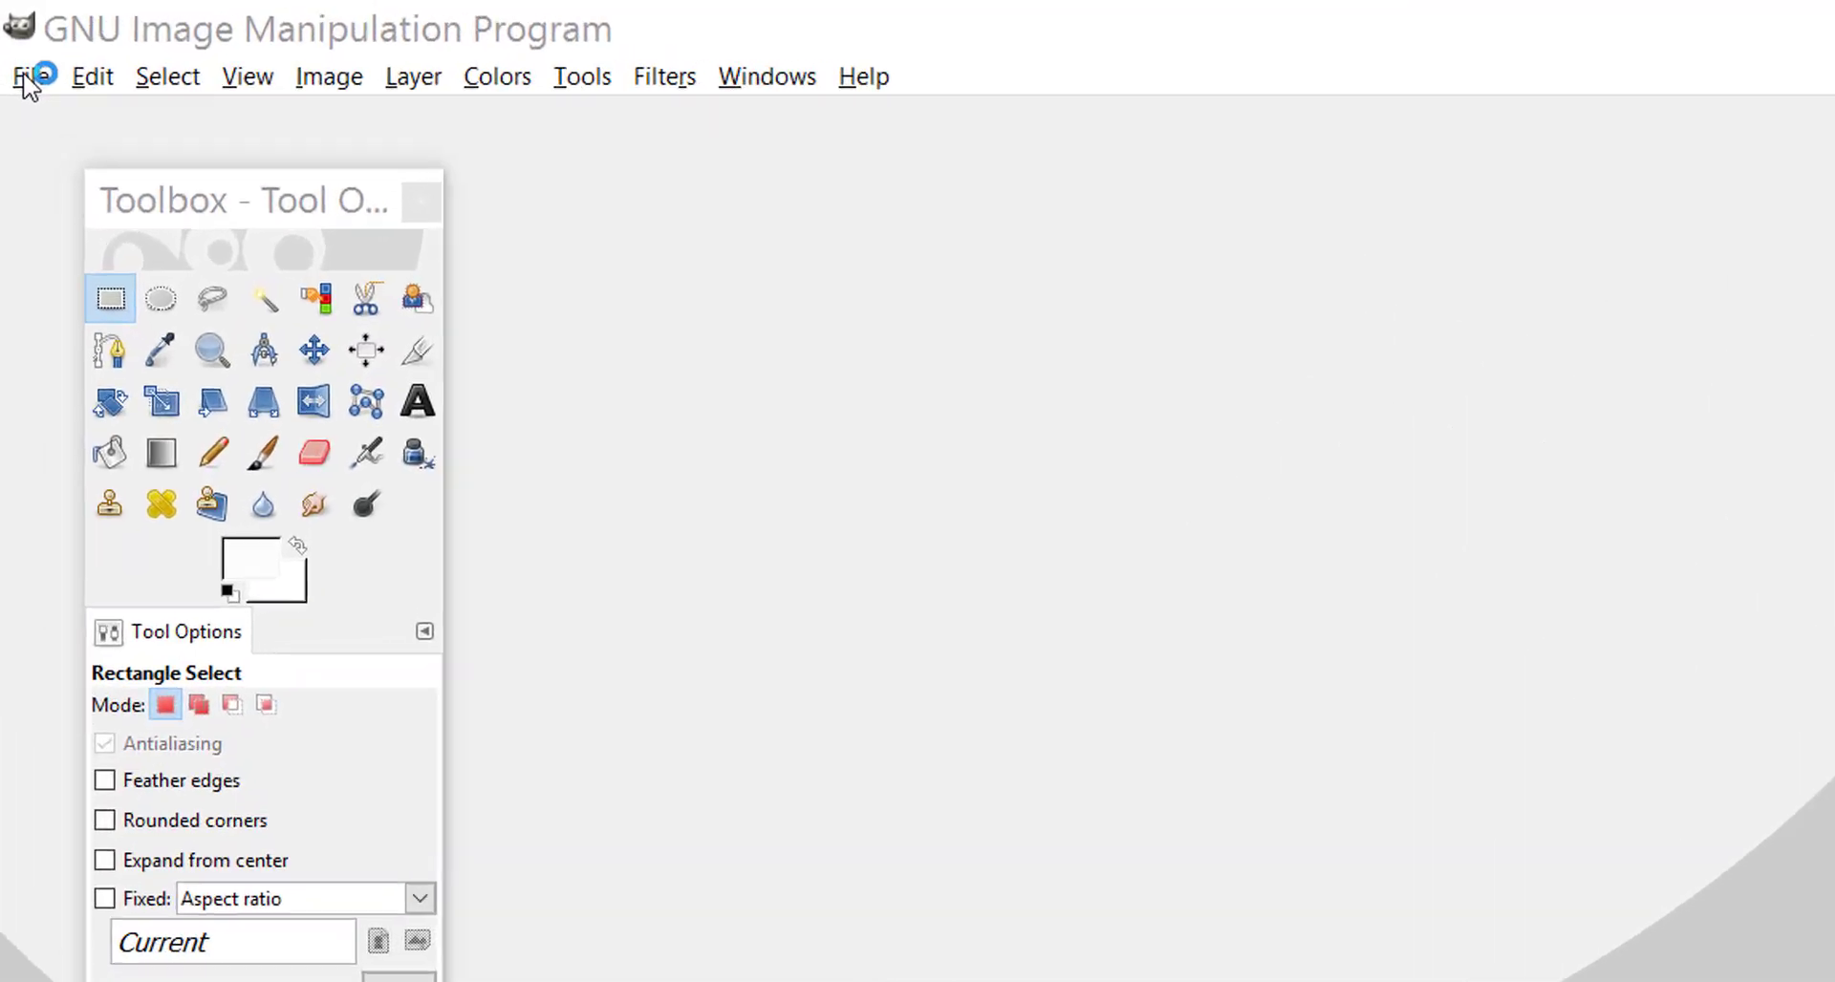
Open the tabby cat photo cat.jpg (1795×2397) from the Animal folder
{"action": "left_click", "coordinate": [19, 46]}
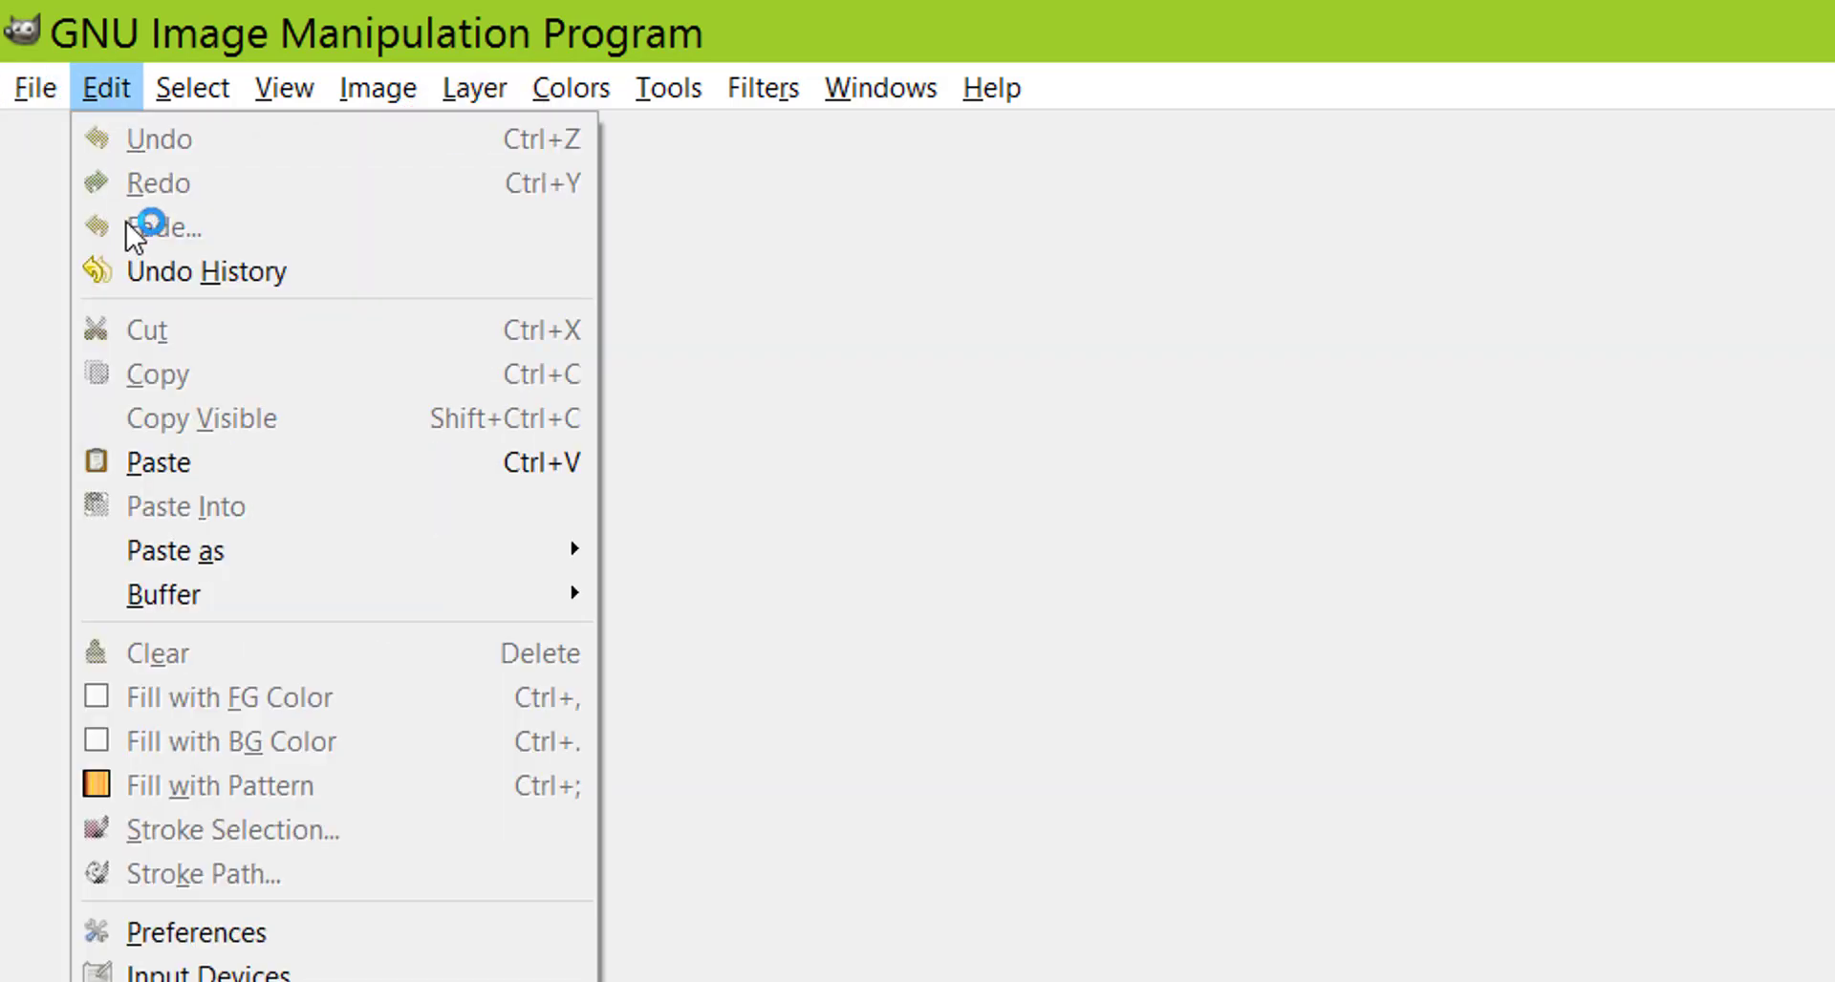
{"action": "left_click", "coordinate": [99, 205]}
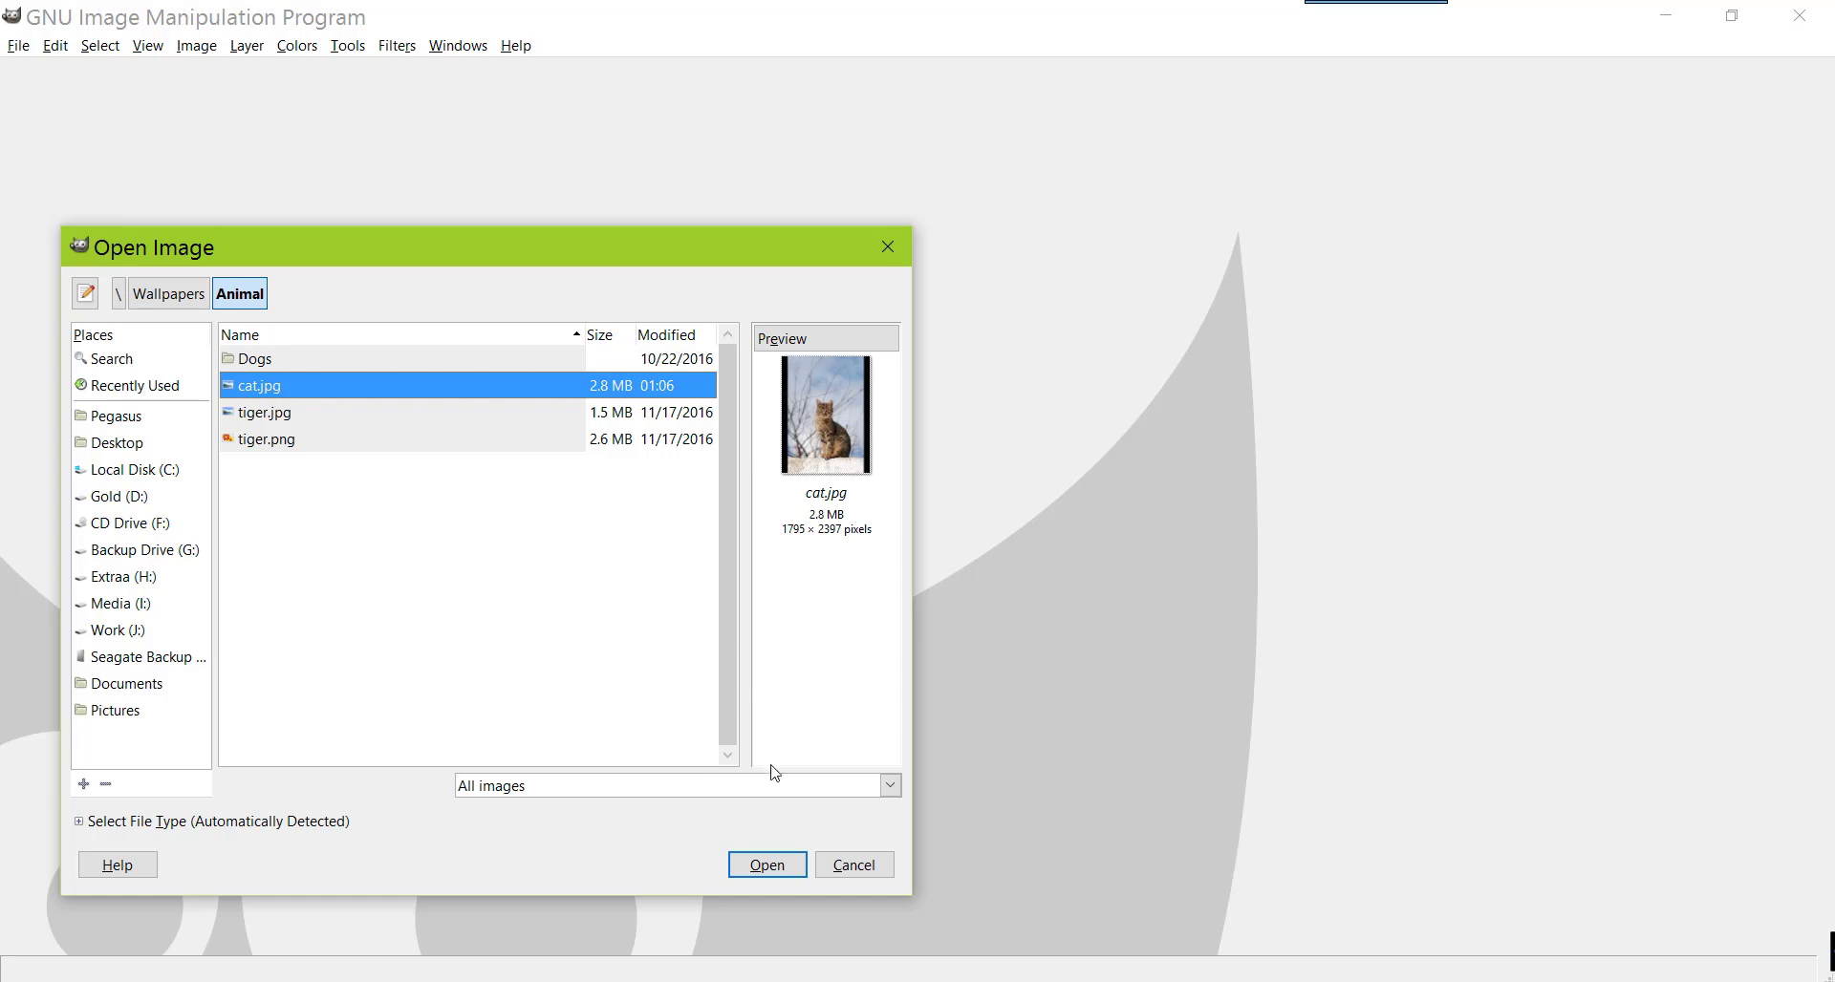
{"action": "left_click", "coordinate": [768, 867]}
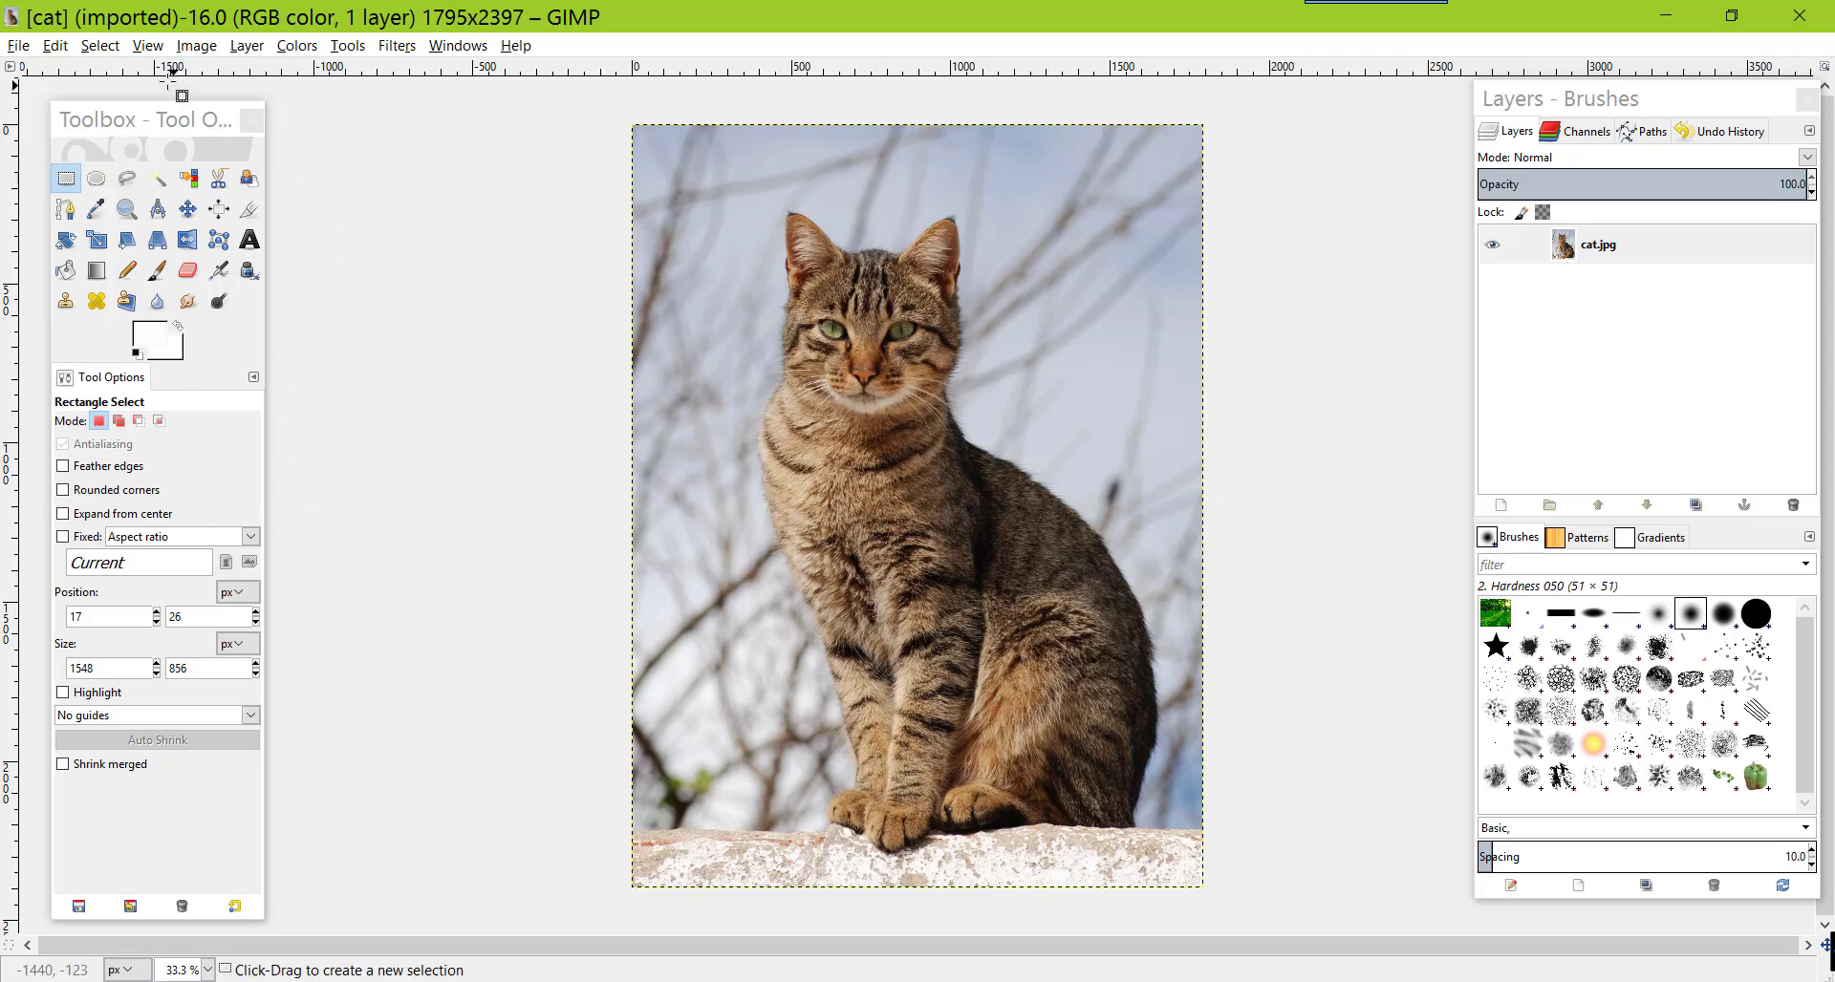
Zoom in twice and pan the view onto the cat's head for close tracing
{"action": "left_click", "coordinate": [143, 46]}
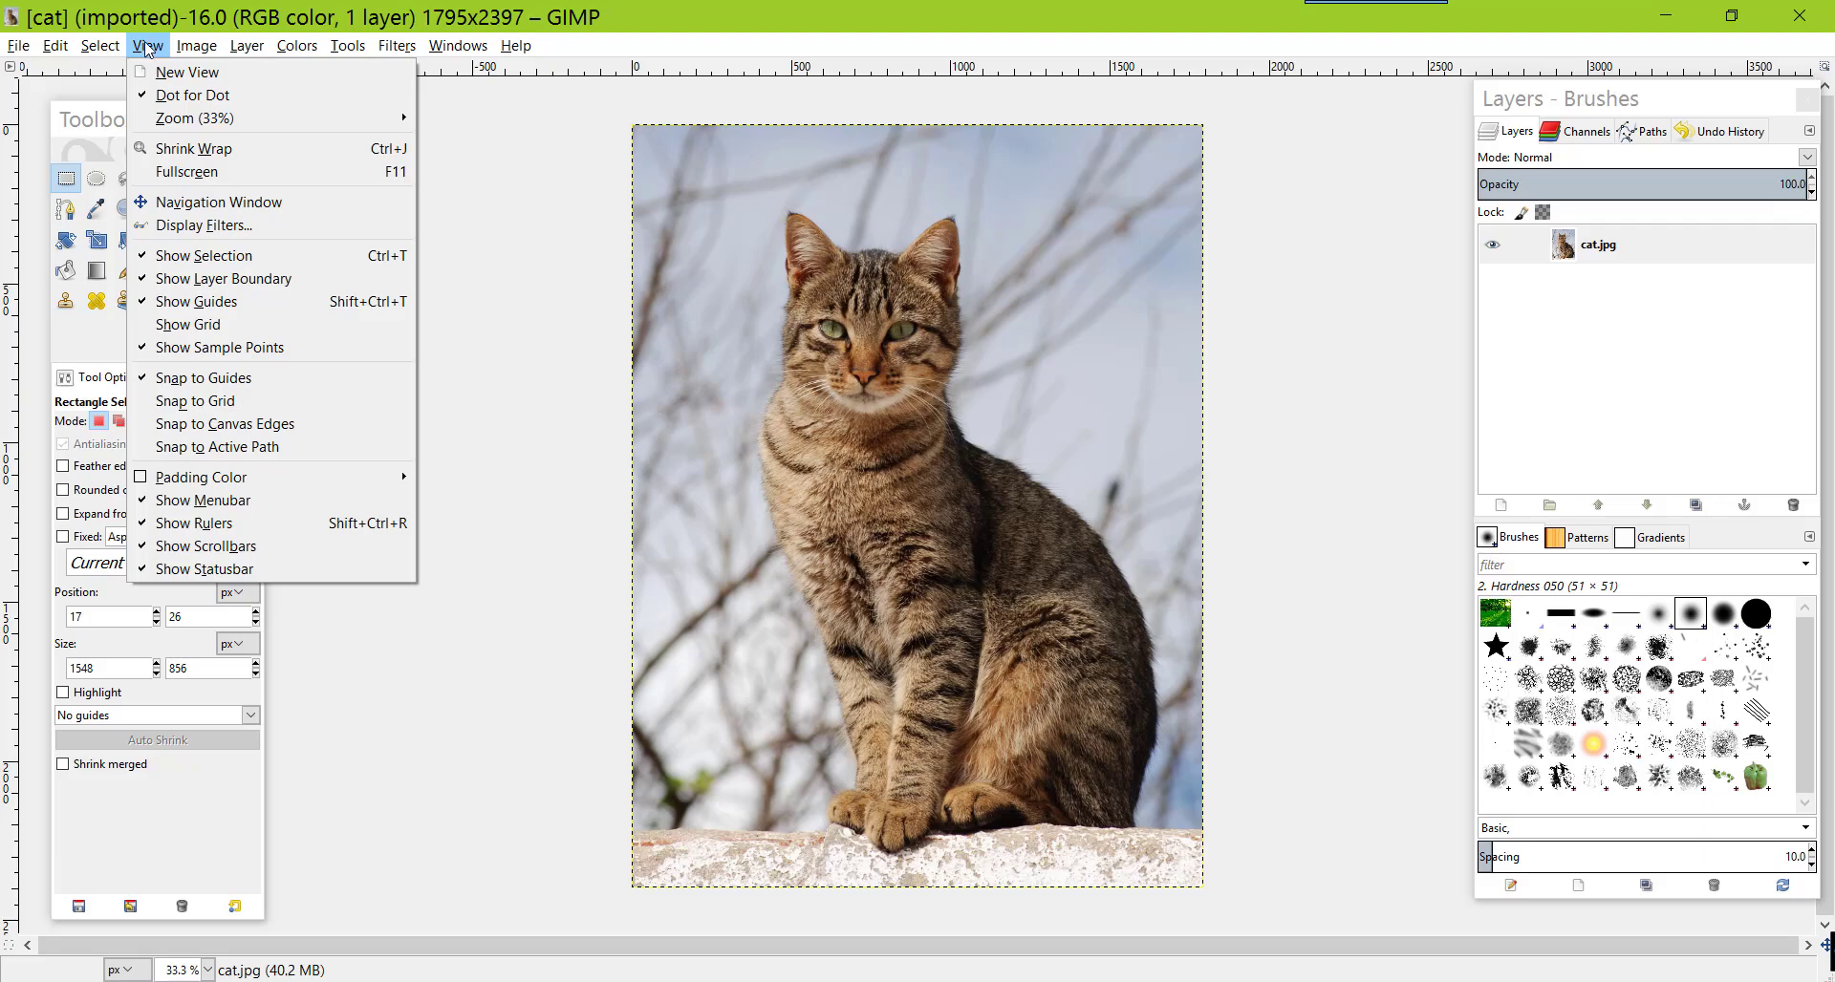
{"action": "mouse_move", "coordinate": [354, 214]}
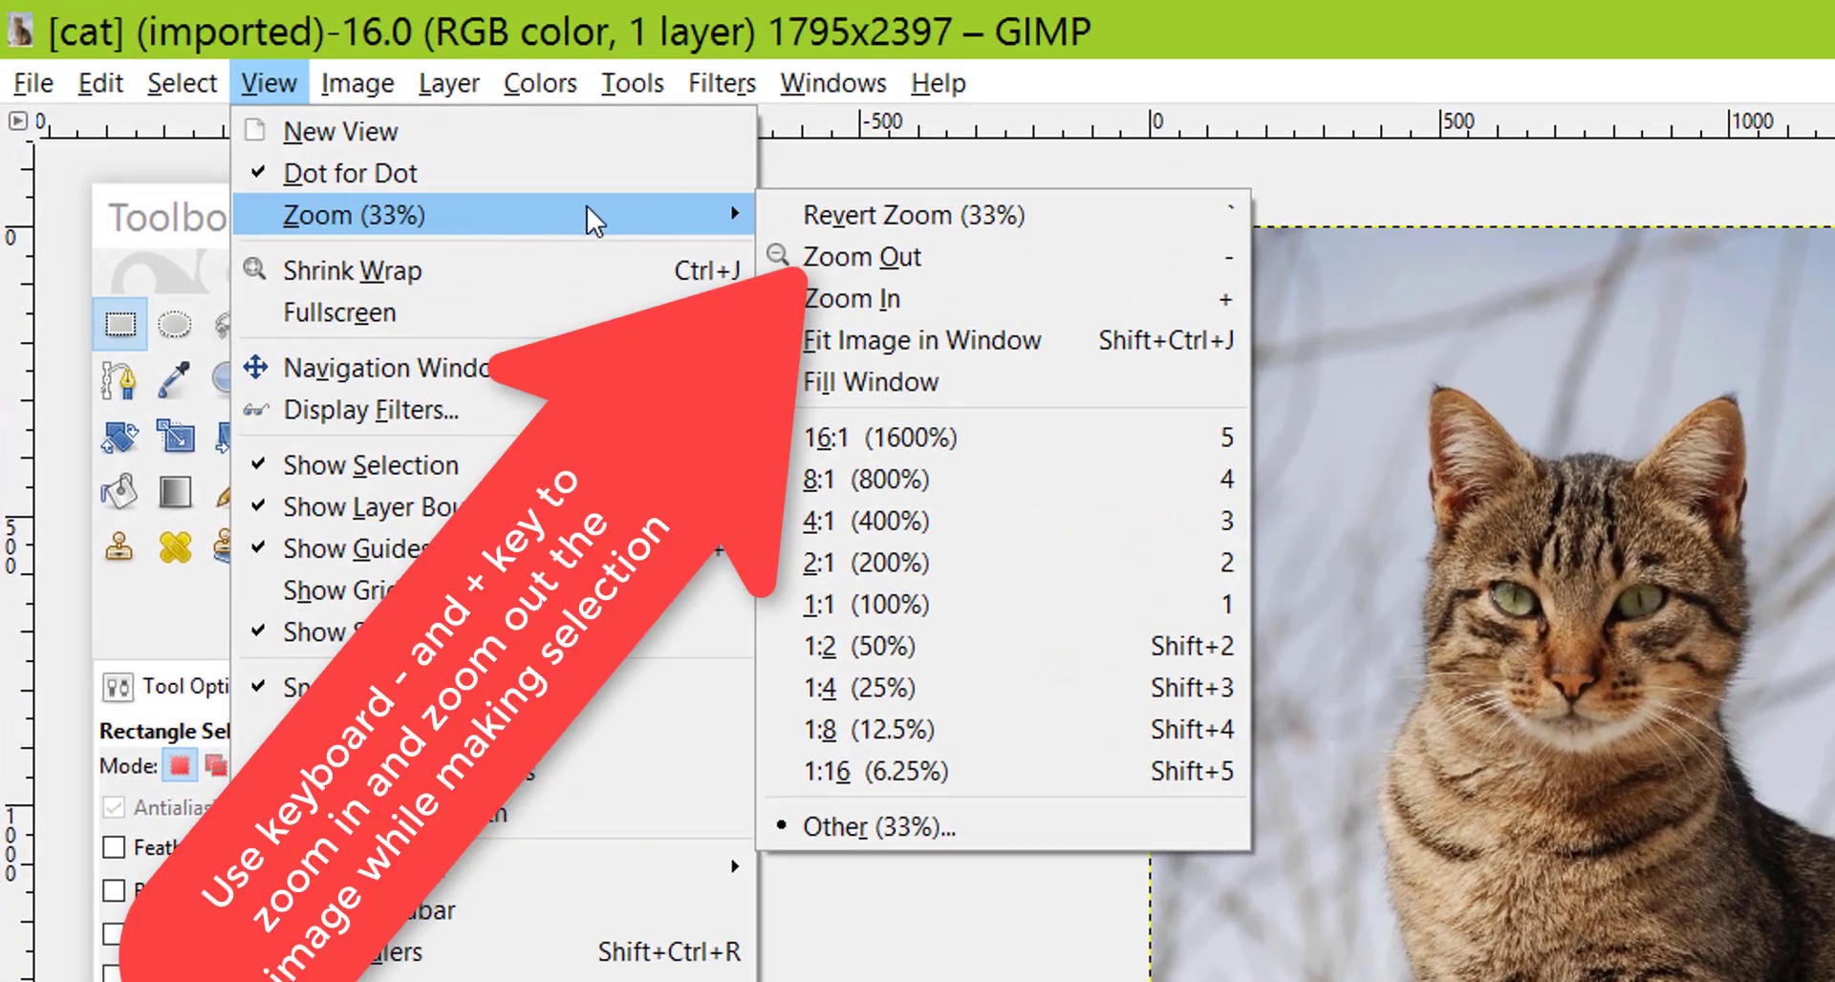
{"action": "left_click", "coordinate": [1202, 38]}
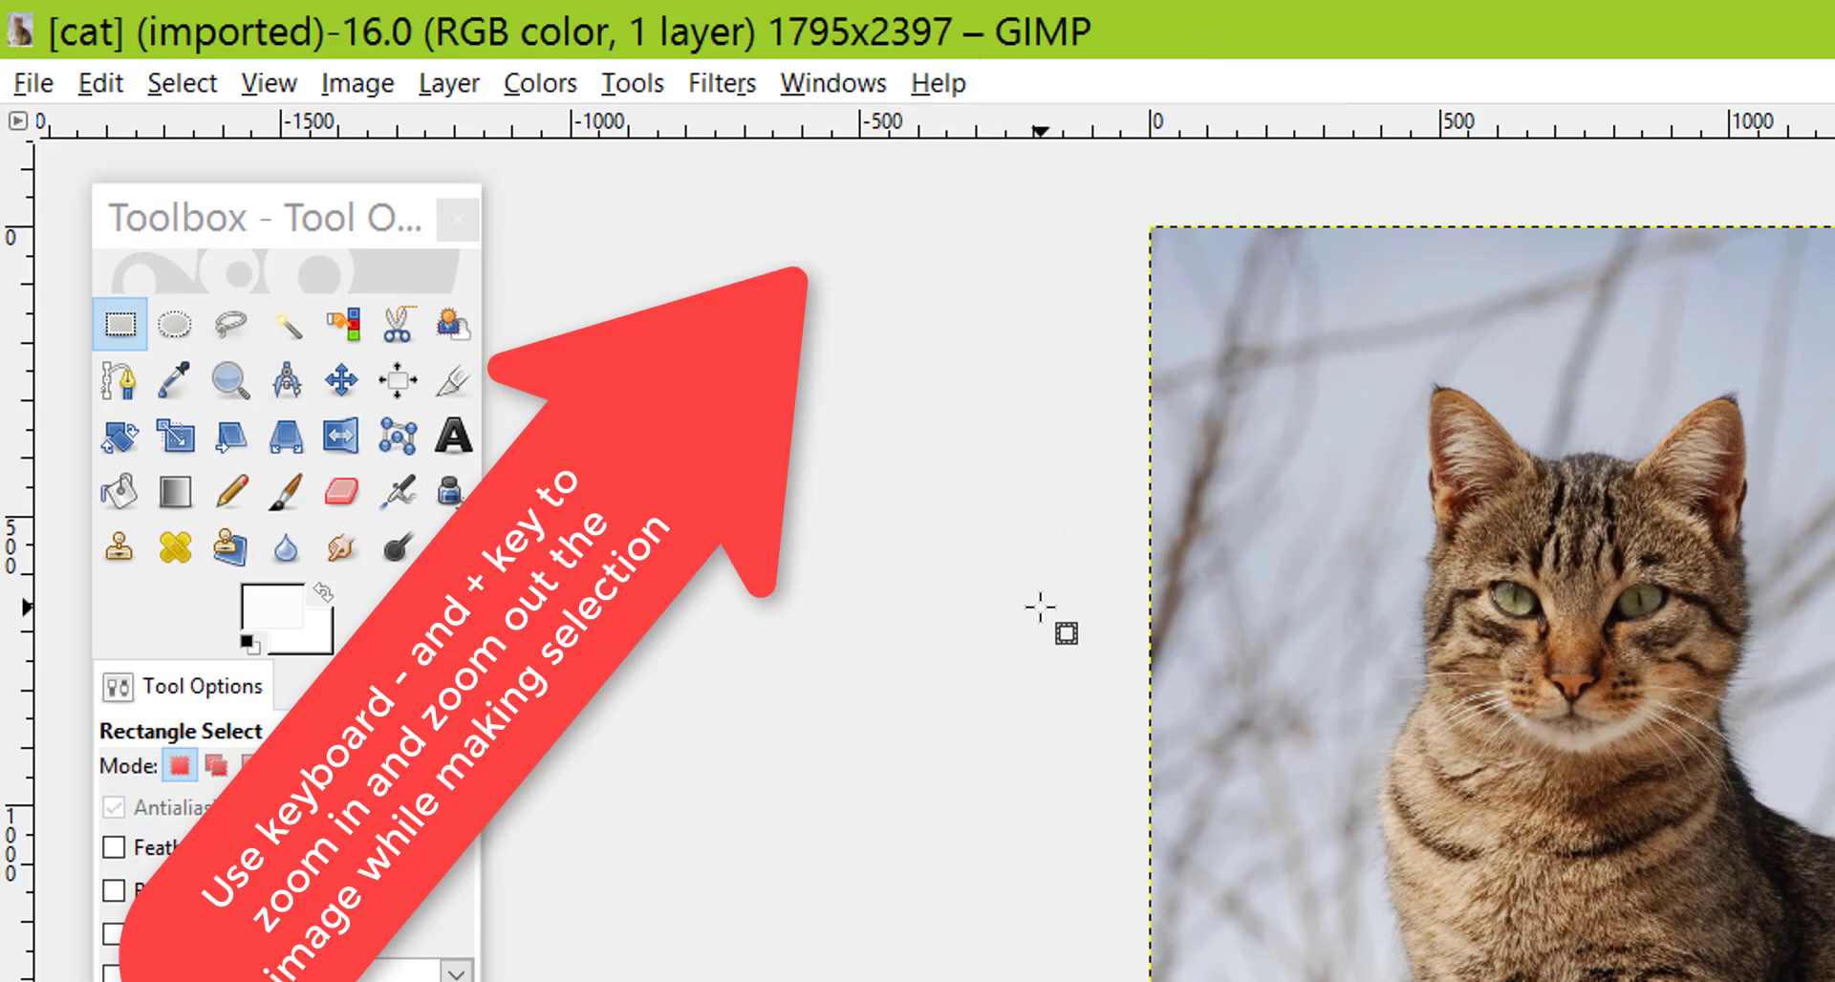
{"action": "key", "text": "plus"}
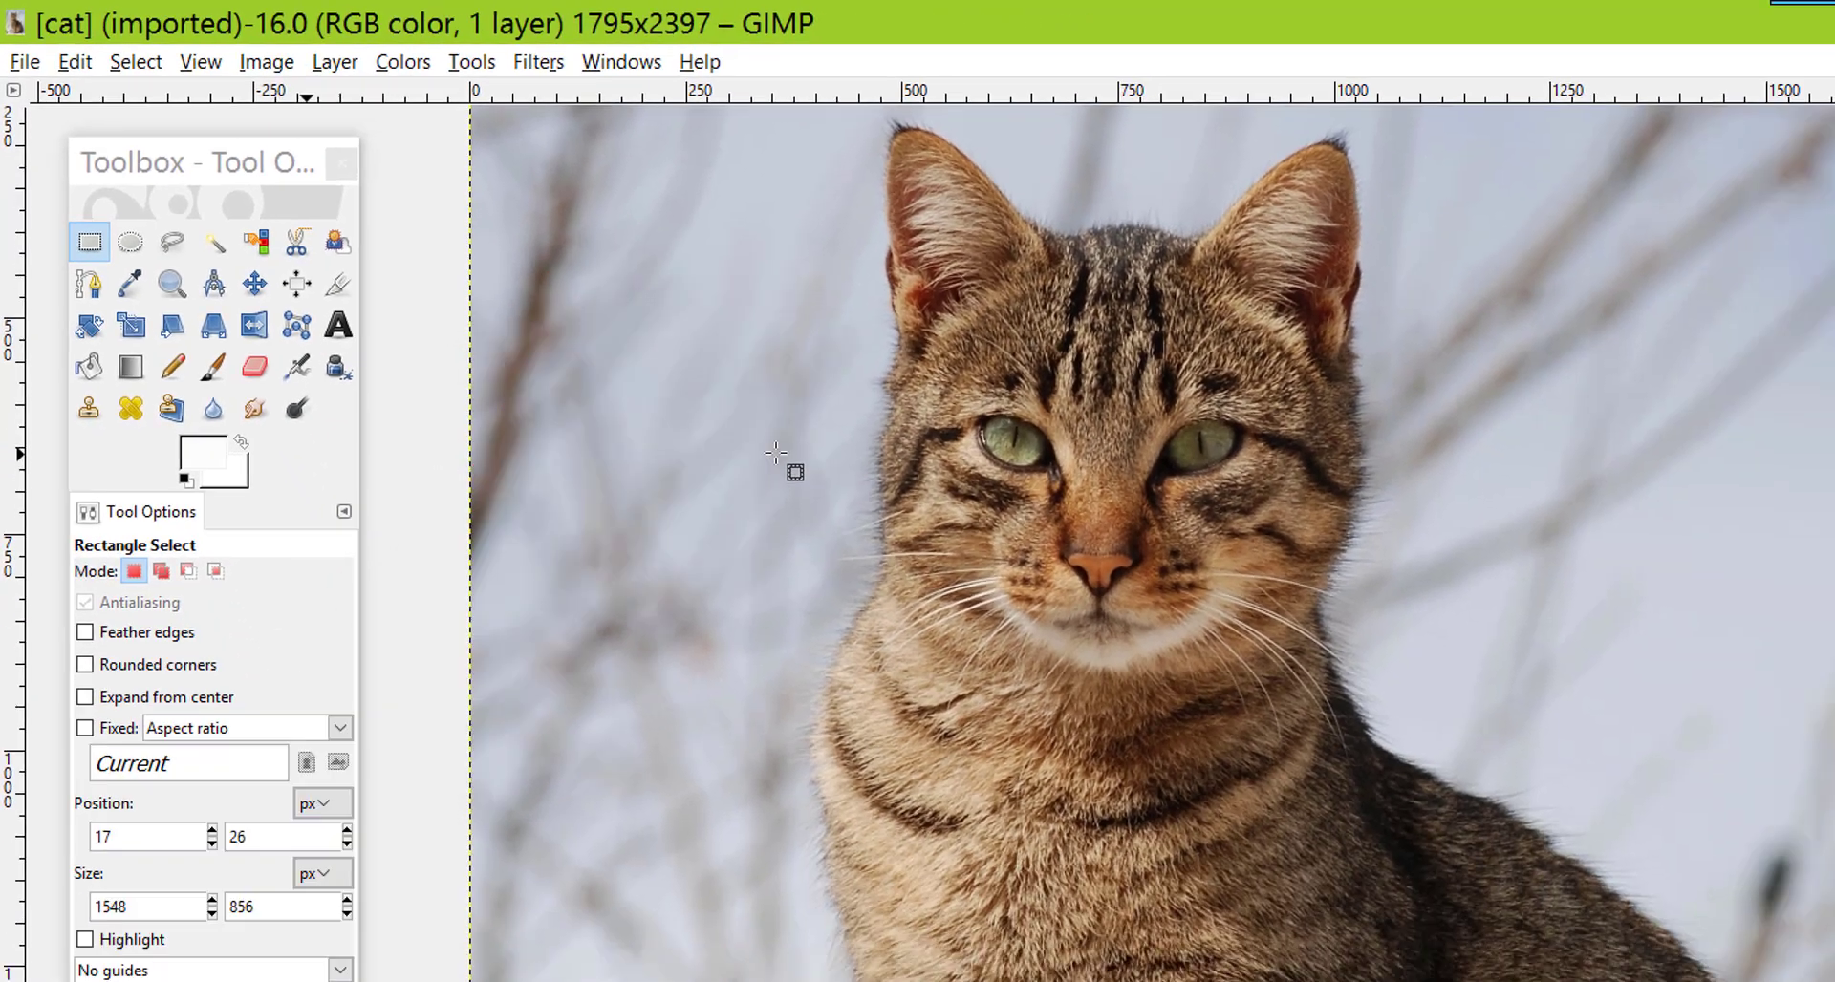
{"action": "key", "text": "plus"}
{"action": "key", "text": "space"}
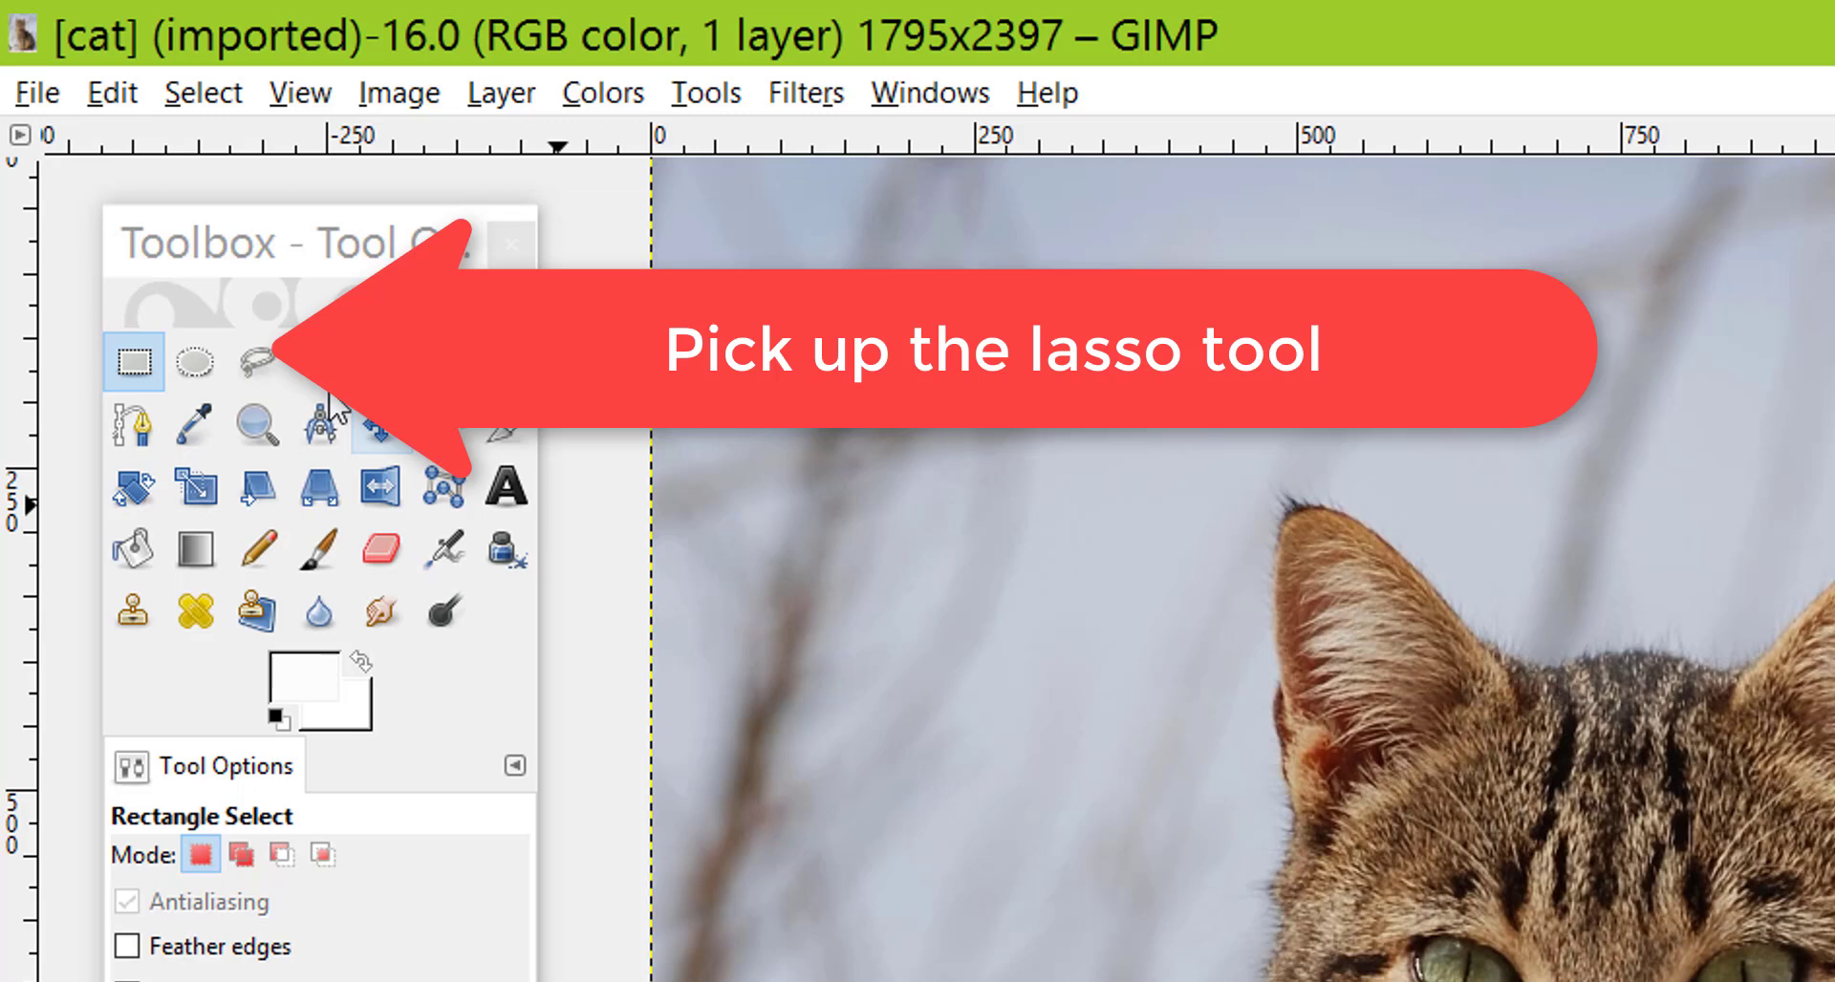
With Free Select, place outline points from the left ear tip along the ear edge
{"action": "left_click", "coordinate": [260, 365]}
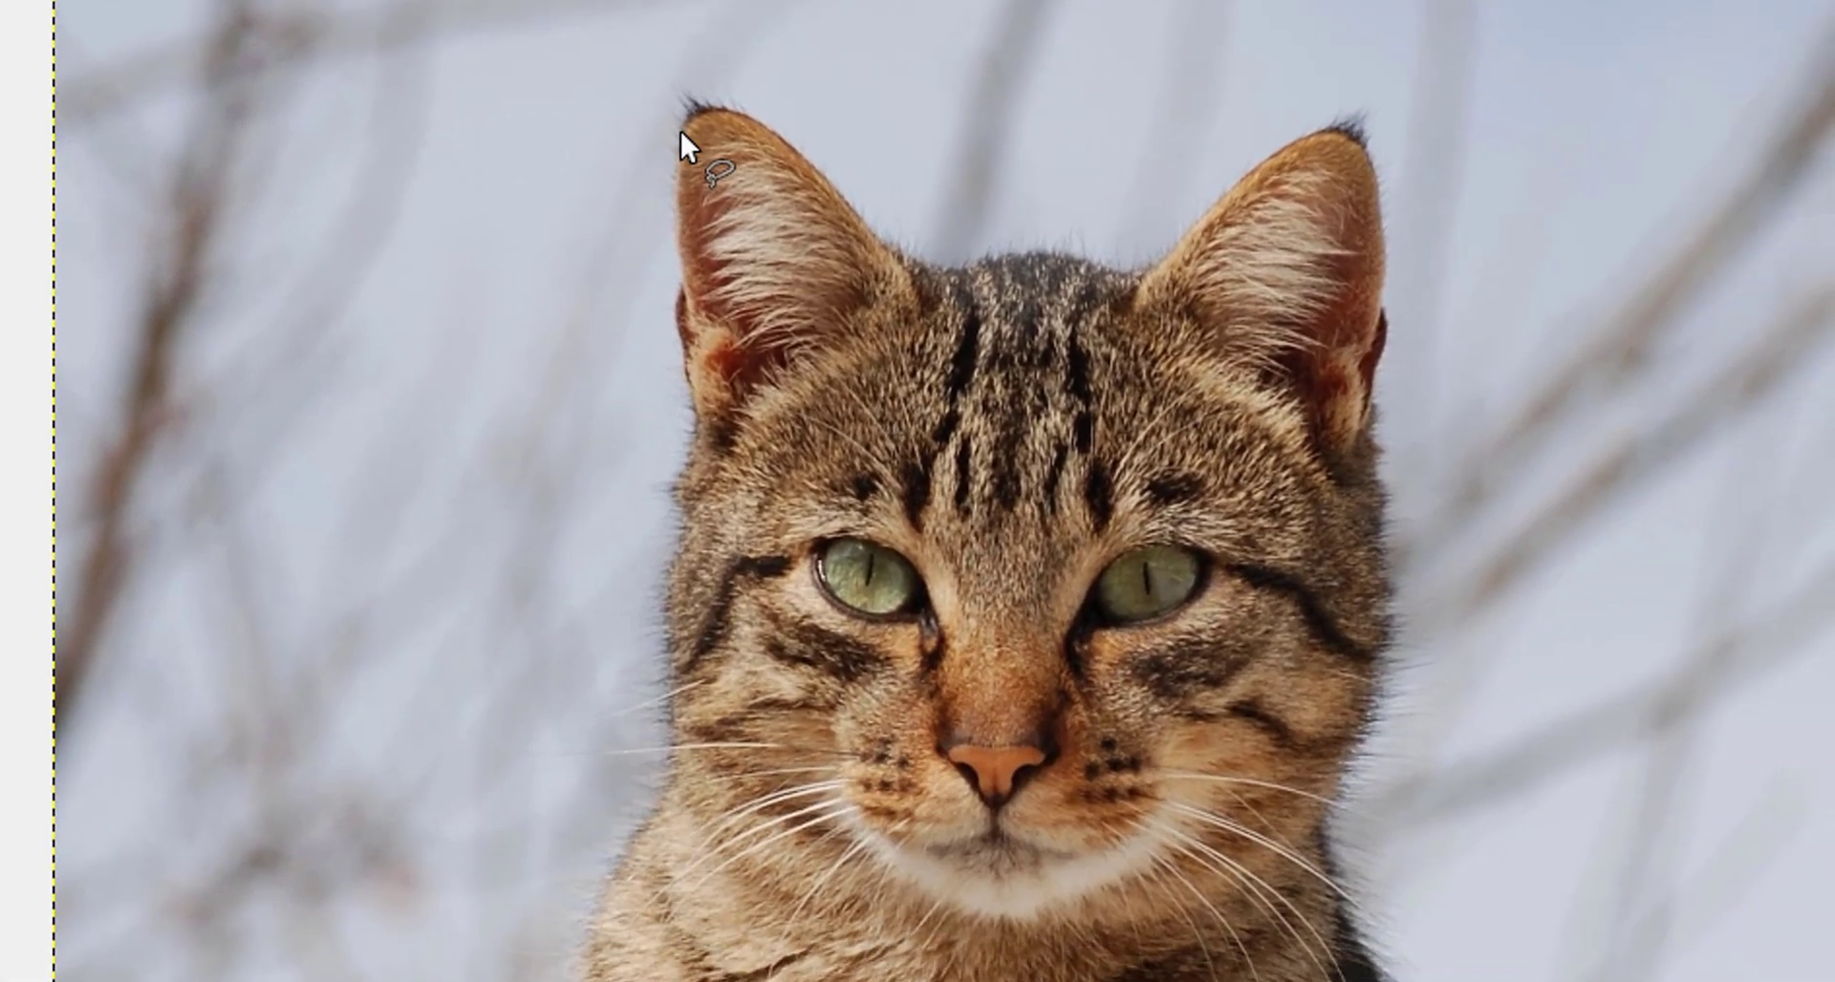
{"action": "left_click", "coordinate": [675, 129]}
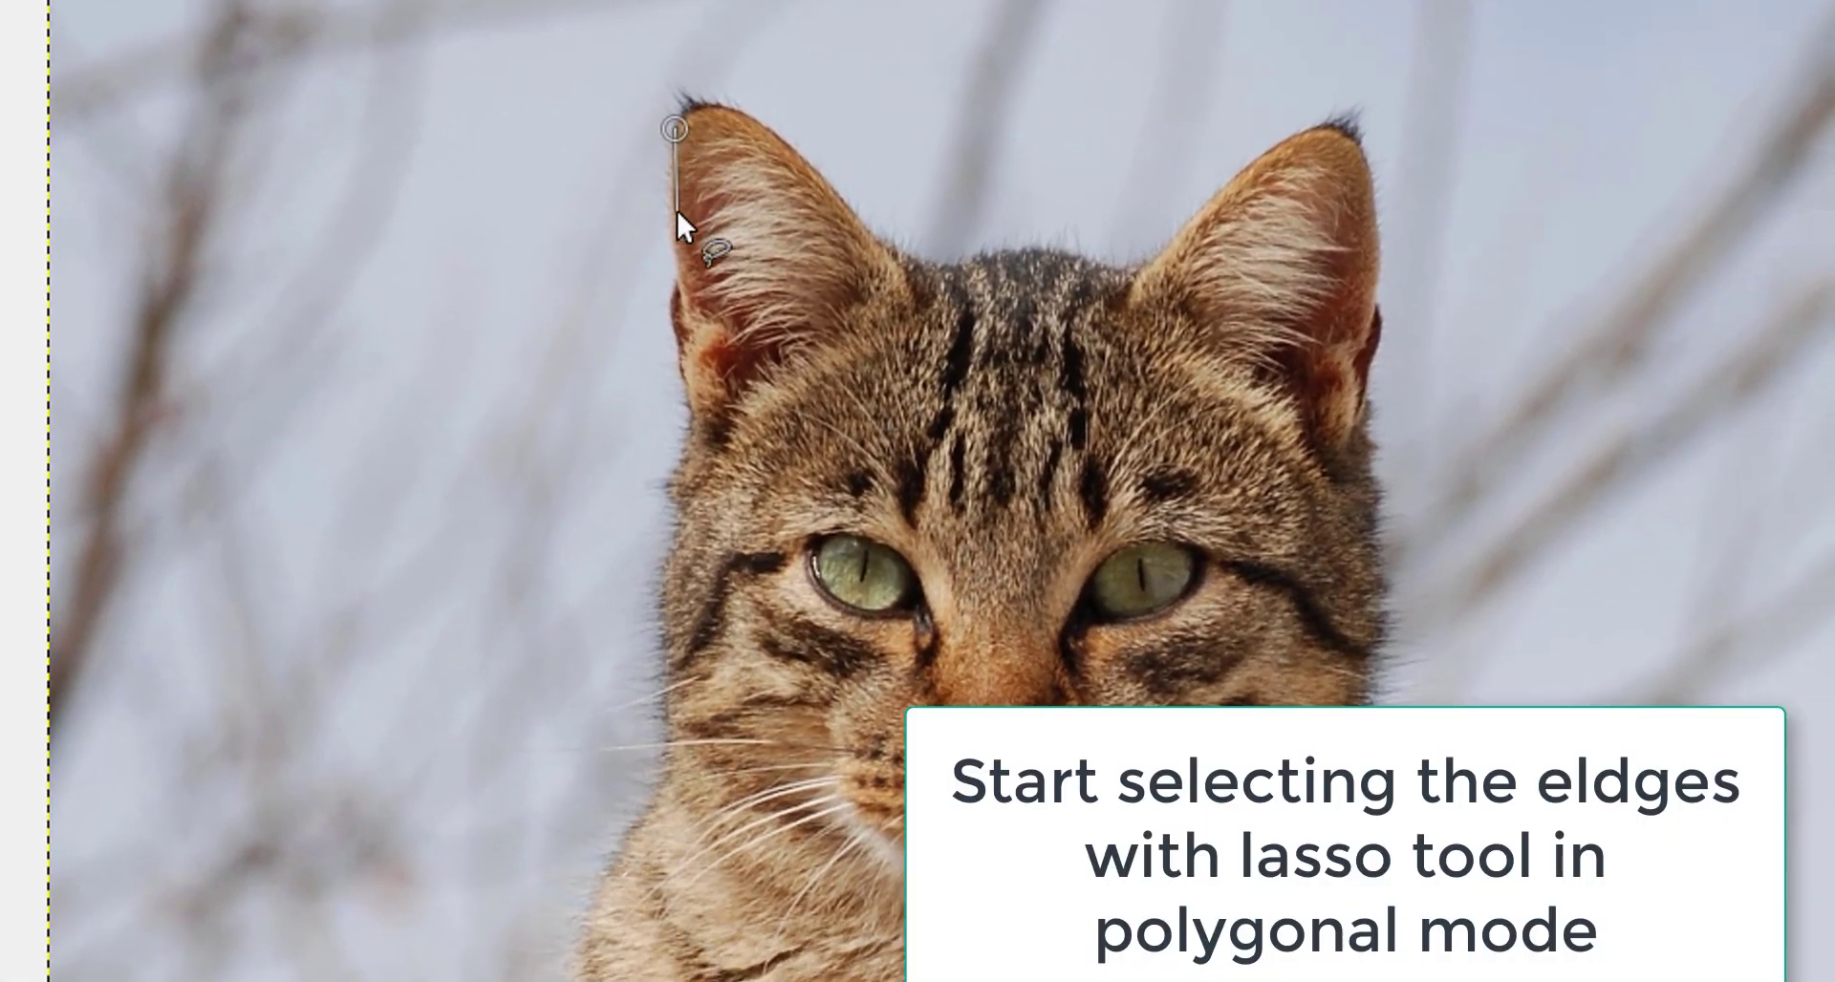
{"action": "left_click", "coordinate": [669, 299]}
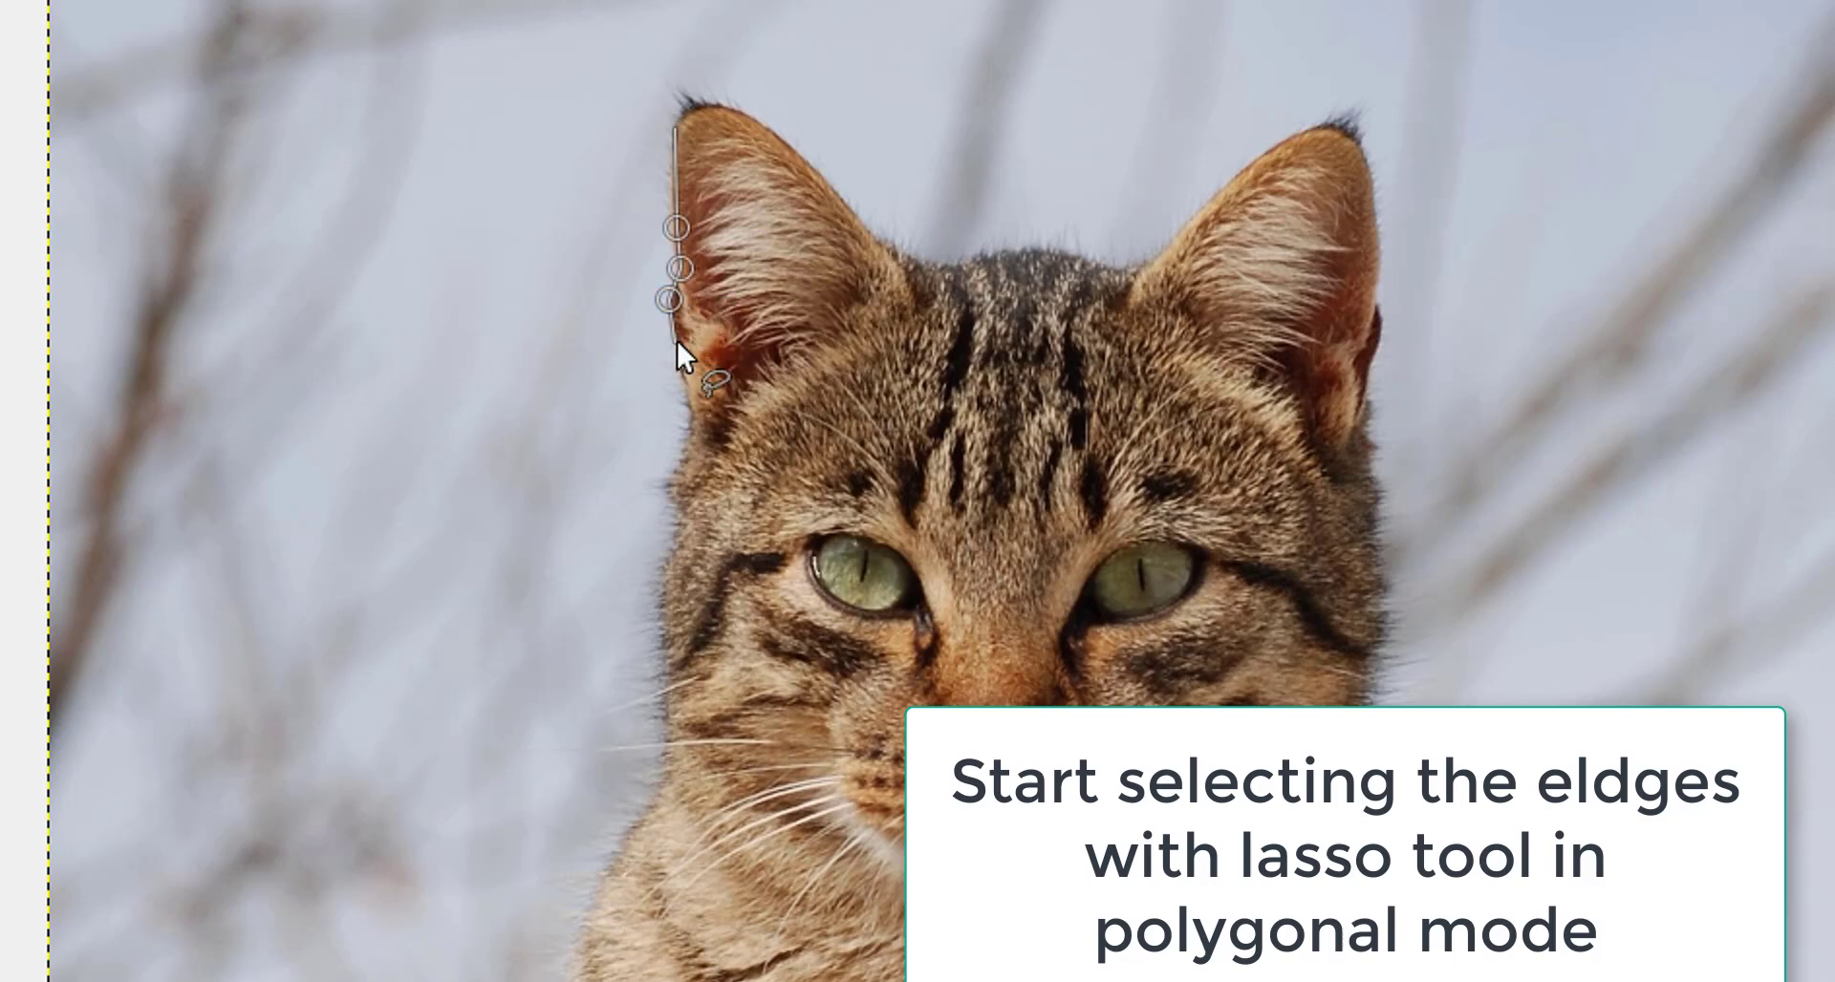
{"action": "left_click", "coordinate": [677, 340]}
{"action": "left_click", "coordinate": [944, 560]}
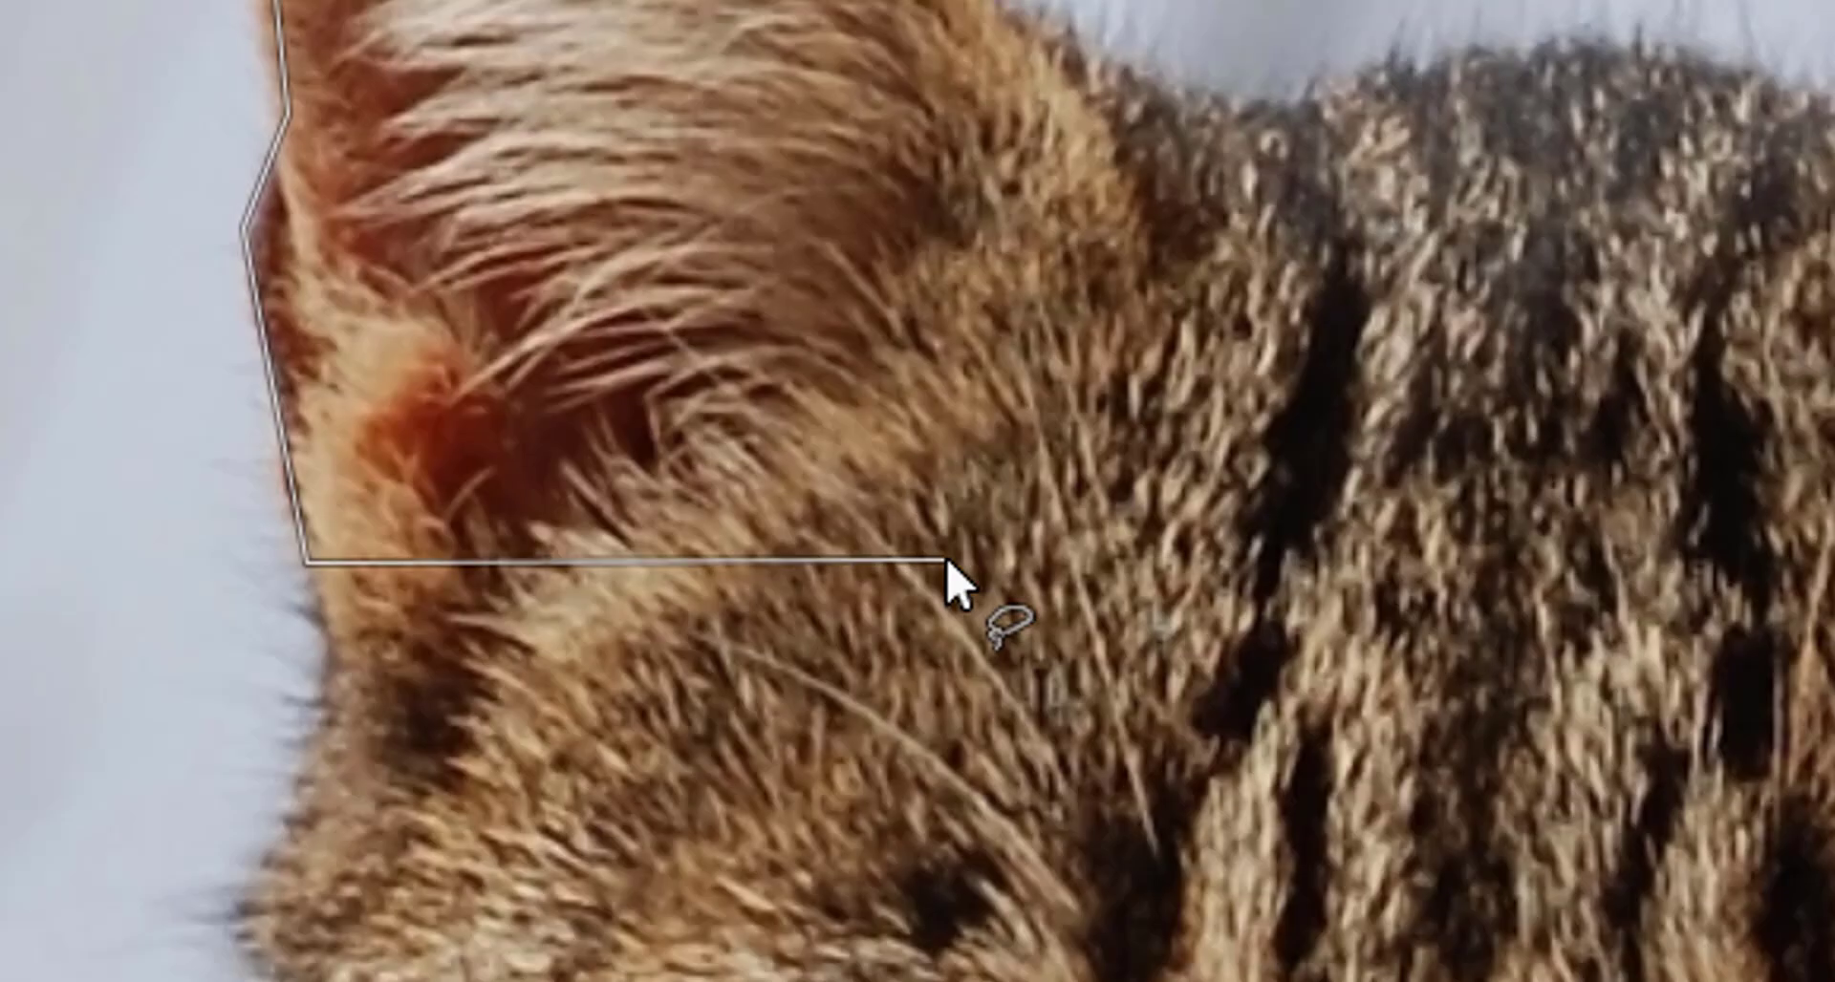
Trace the outline down the cat's cheek edge
{"action": "left_click_drag", "start_coordinate": [399, 678], "coordinate": [1304, 381]}
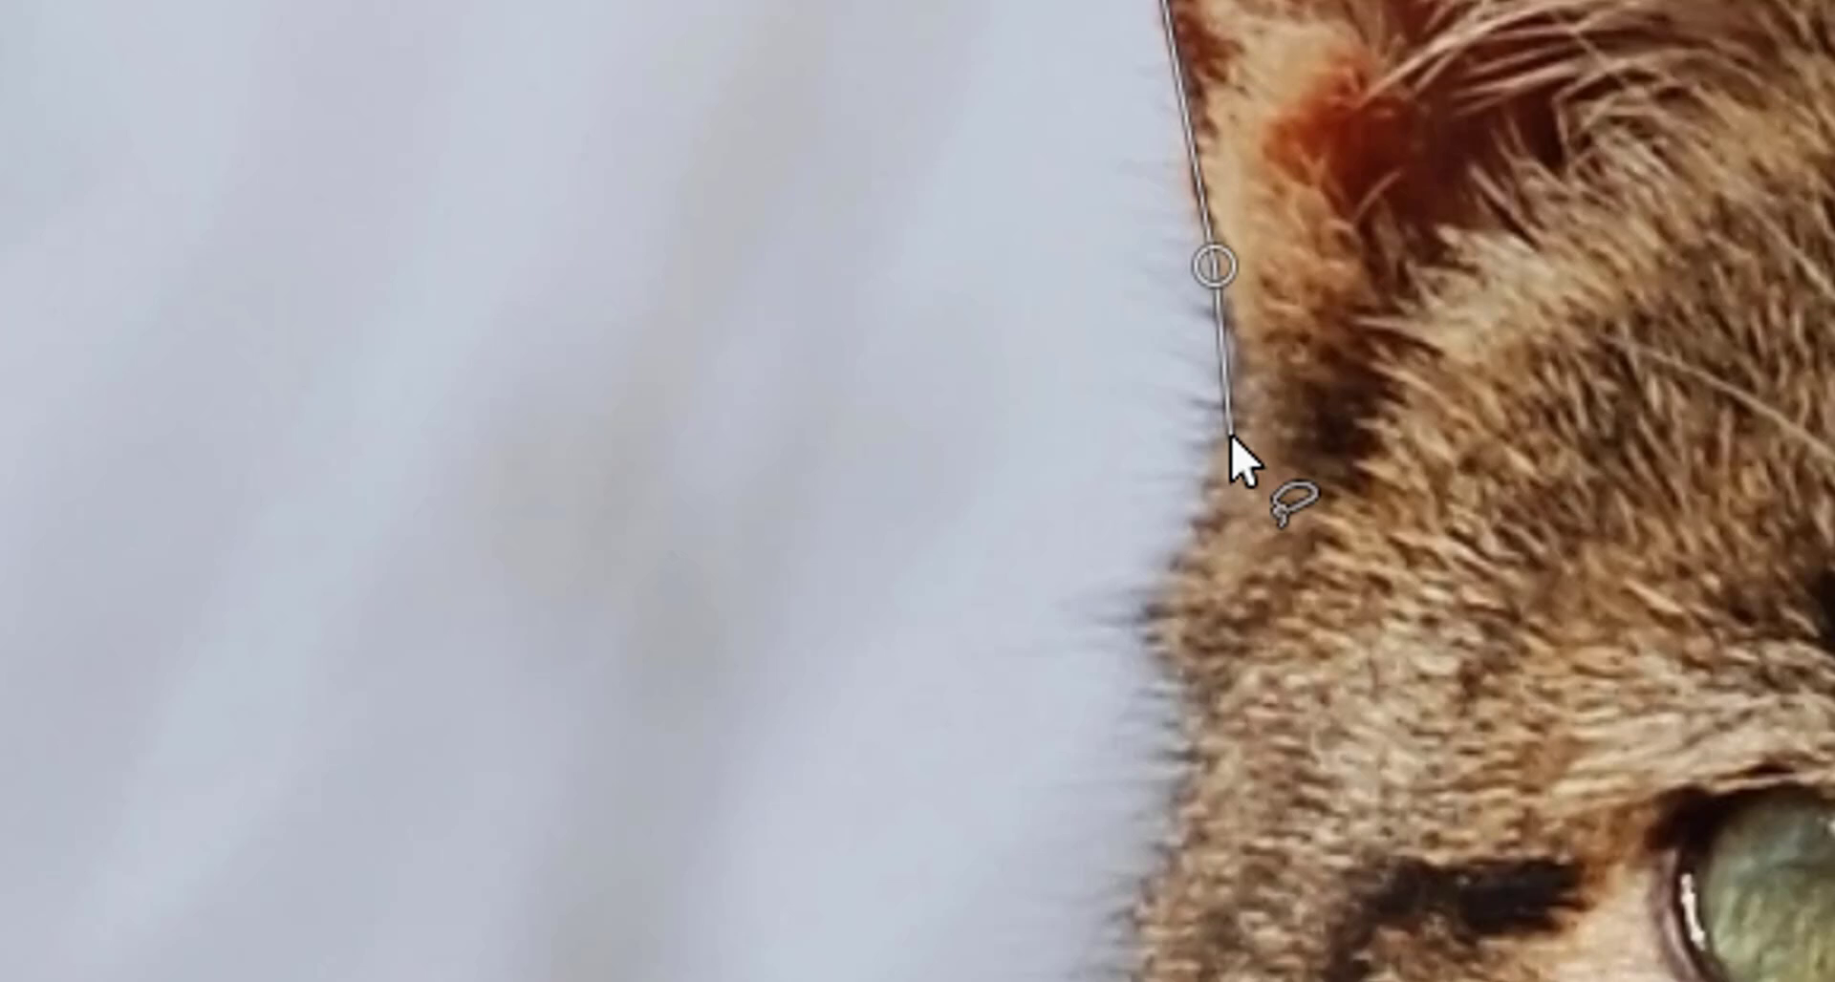
{"action": "left_click", "coordinate": [1231, 435]}
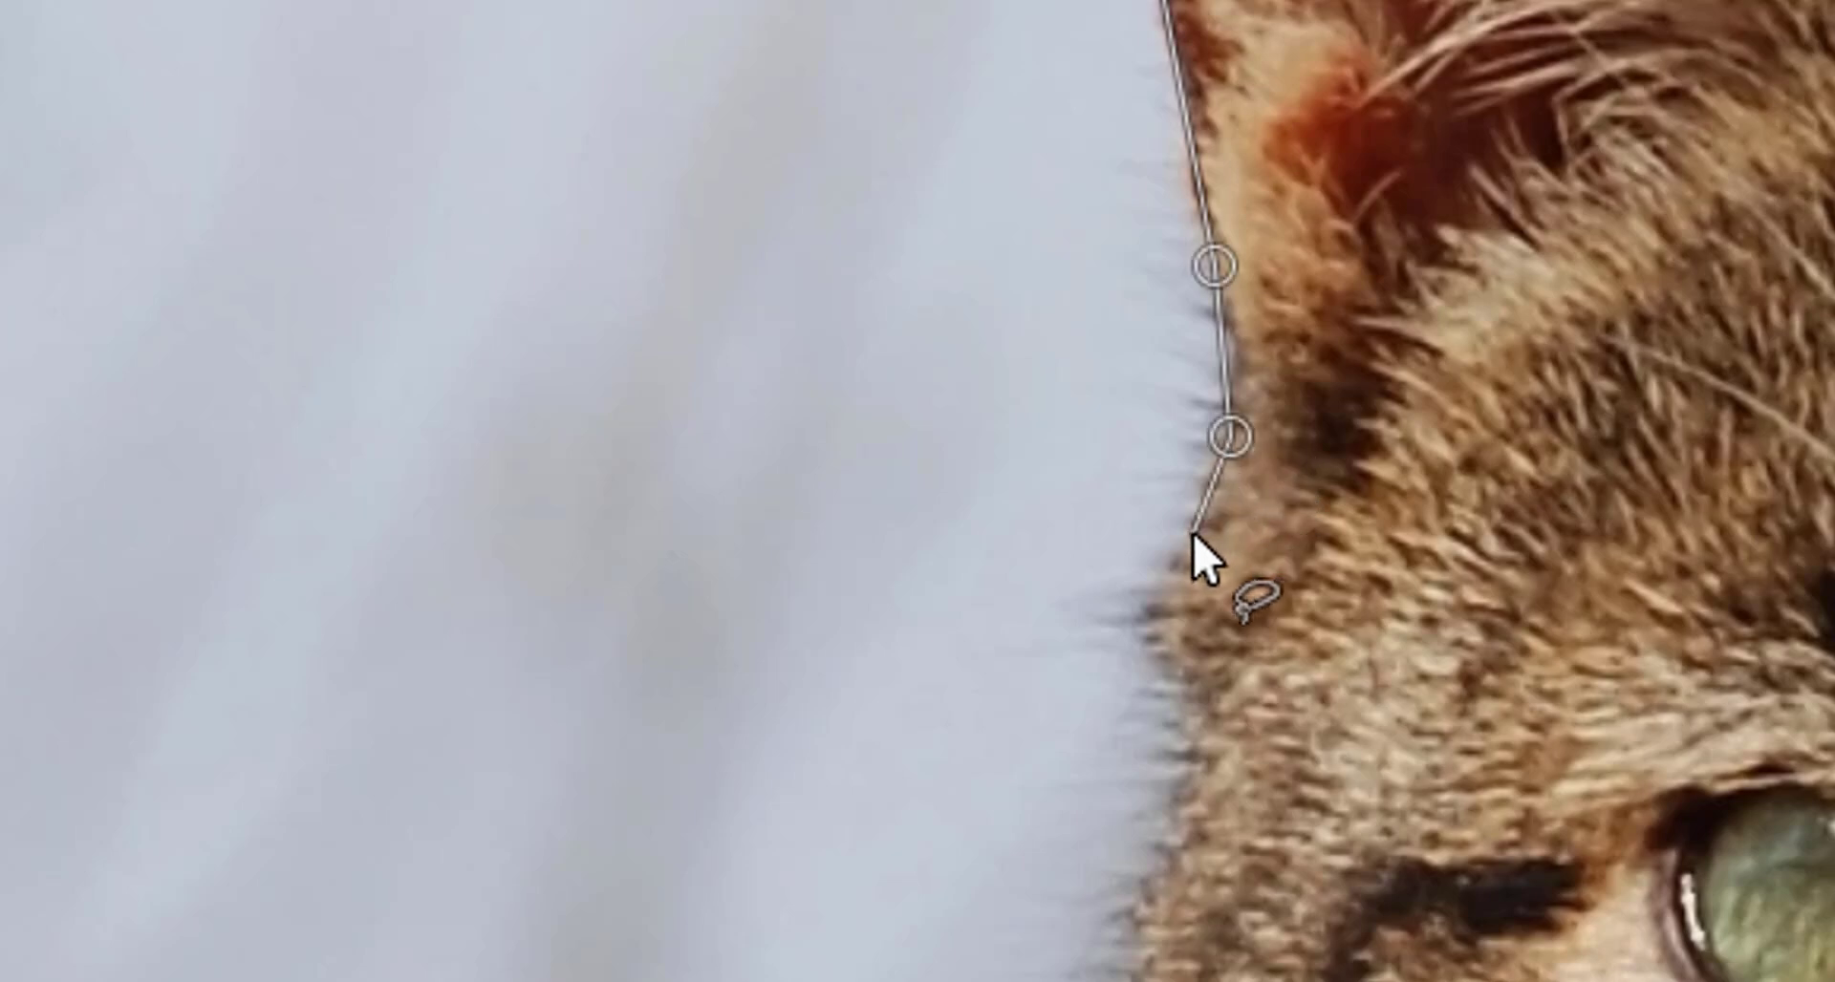
{"action": "left_click", "coordinate": [1190, 533]}
{"action": "left_click", "coordinate": [1163, 611]}
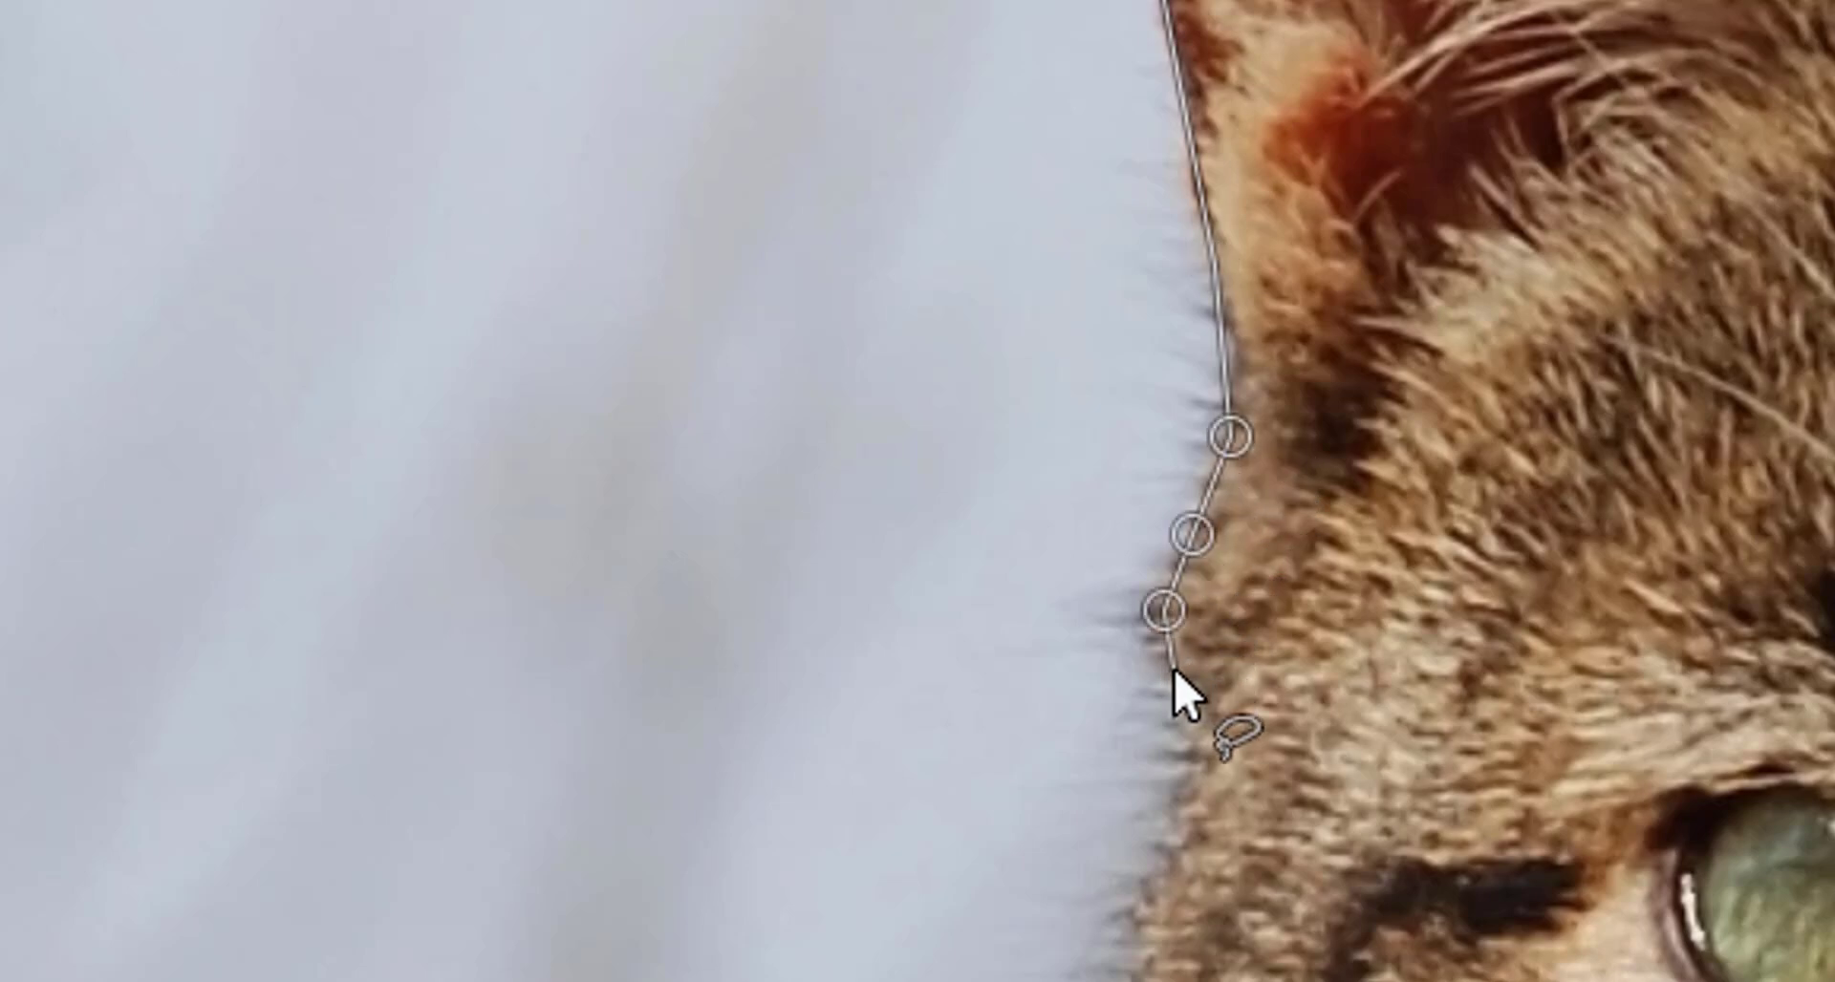
{"action": "left_click", "coordinate": [1176, 660]}
{"action": "left_click", "coordinate": [1202, 722]}
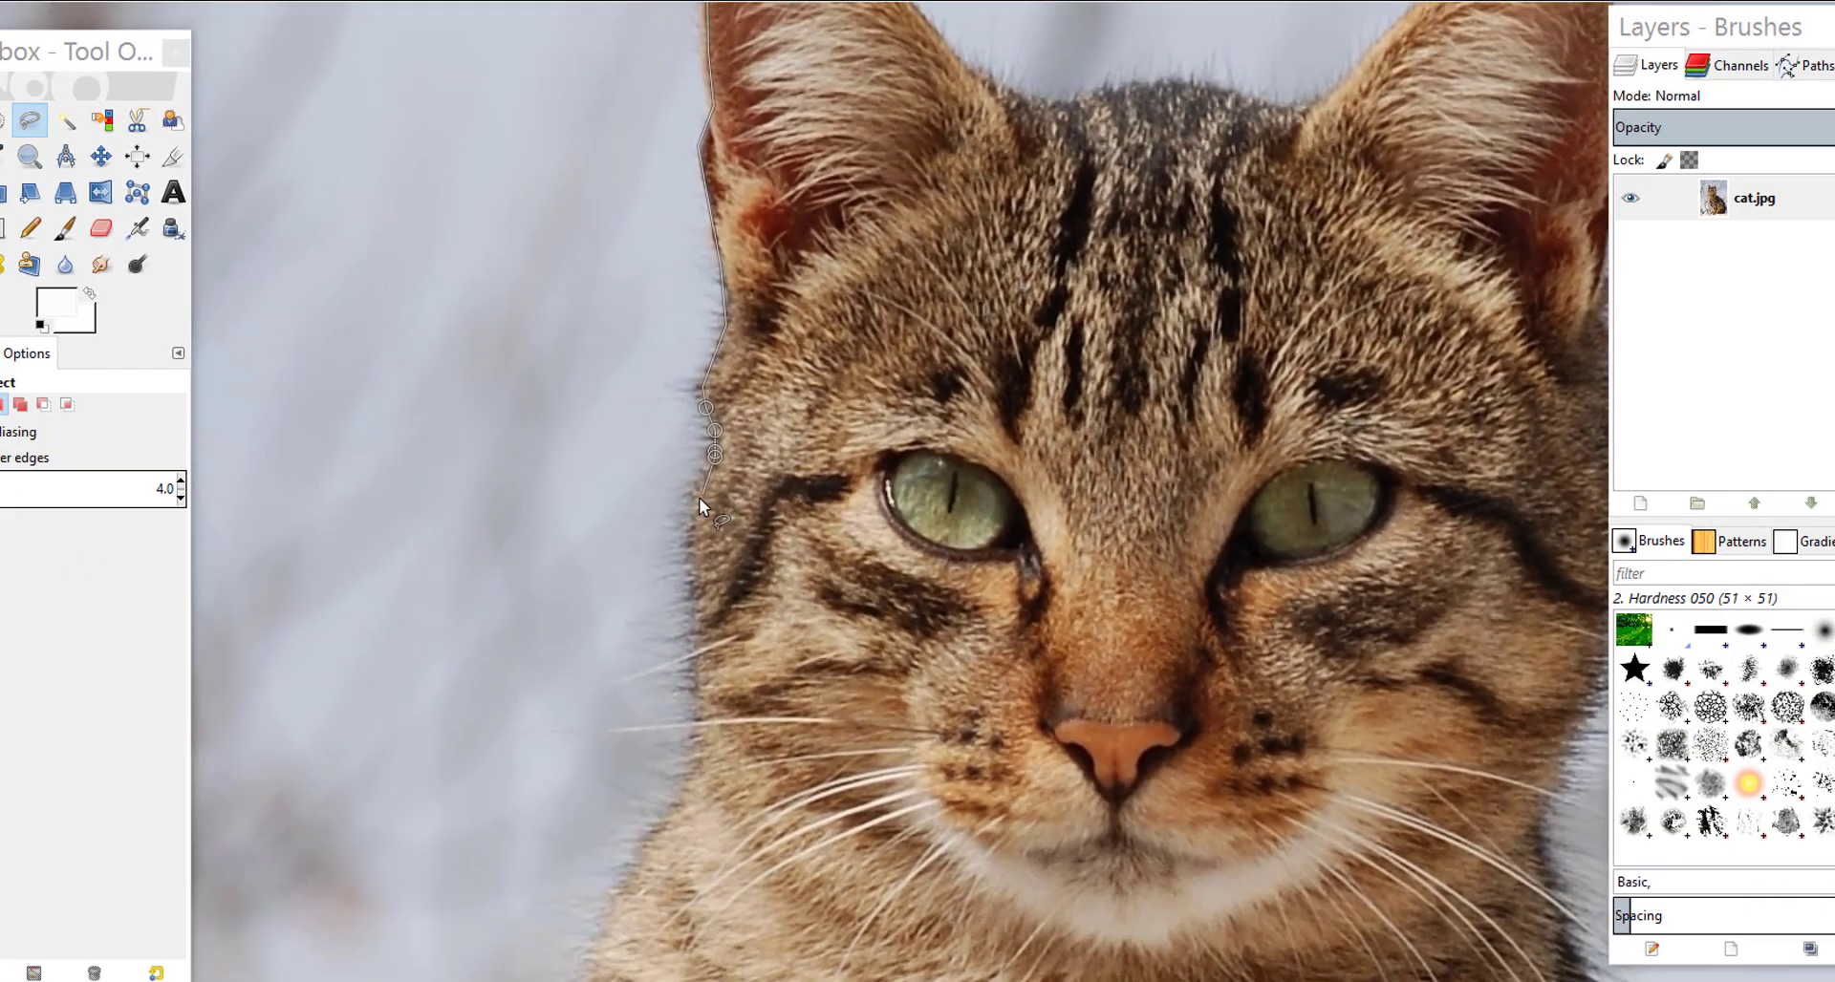
Continue the outline down the face's left side to the neck, scrolling toward the paws
{"action": "left_click", "coordinate": [685, 541]}
{"action": "left_click", "coordinate": [689, 624]}
{"action": "left_click", "coordinate": [698, 751]}
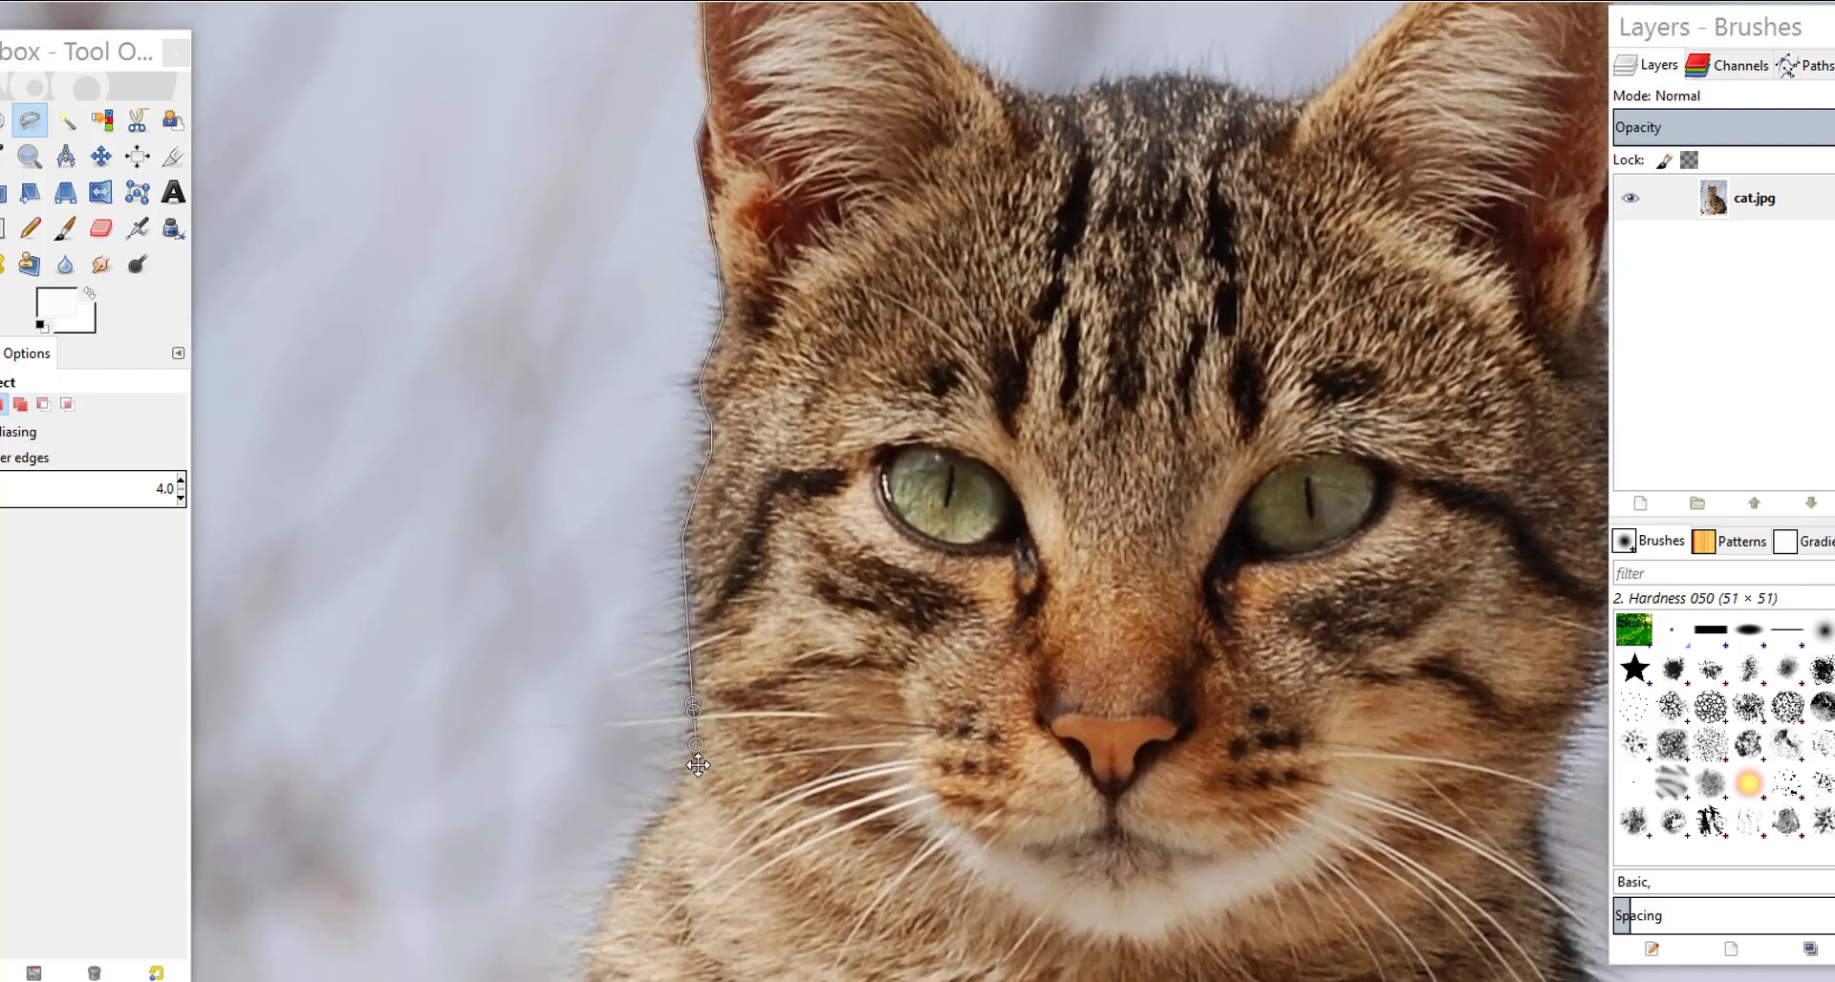
{"action": "scroll", "coordinate": [629, 507], "scroll_direction": "down", "scroll_amount": 5}
{"action": "scroll", "coordinate": [612, 822], "scroll_direction": "down", "scroll_amount": 3}
{"action": "scroll", "coordinate": [669, 765], "scroll_direction": "down", "scroll_amount": 3}
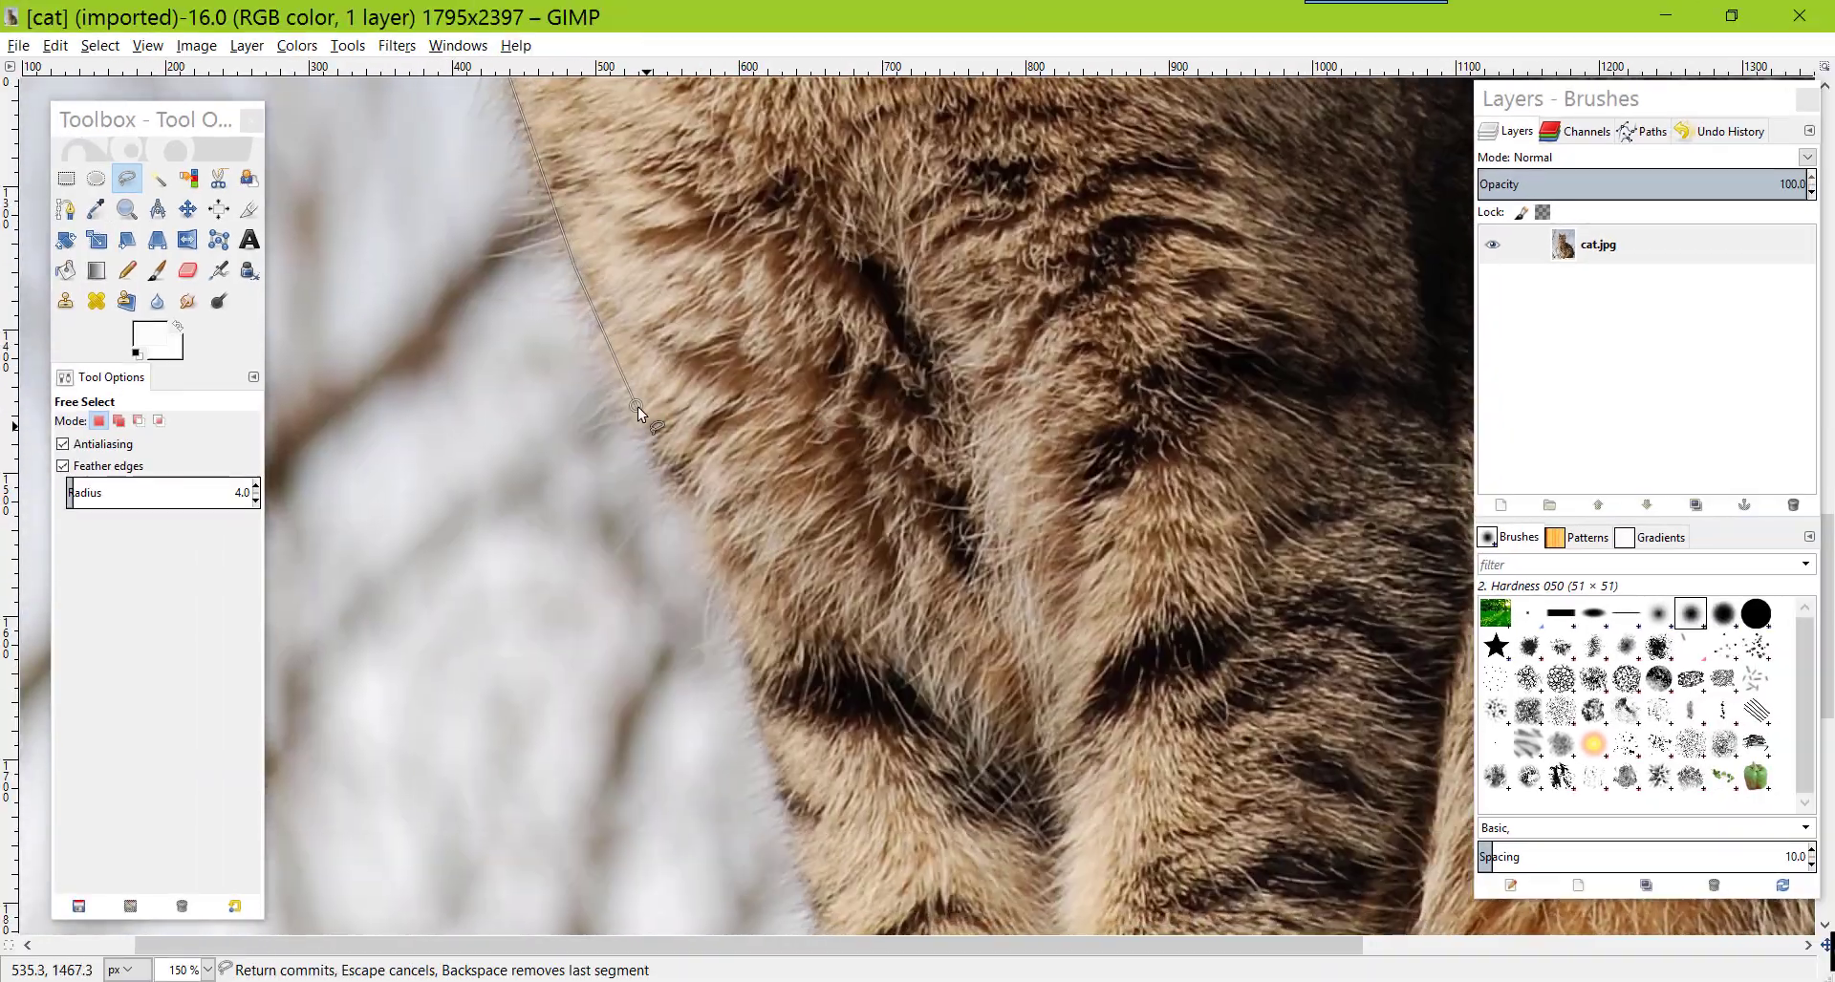
{"action": "scroll", "coordinate": [638, 411], "scroll_direction": "down", "scroll_amount": 8}
Trace the outline around the left front paw and along its bottom edge
{"action": "left_click", "coordinate": [790, 574]}
{"action": "scroll", "coordinate": [788, 577], "scroll_direction": "down", "scroll_amount": 2}
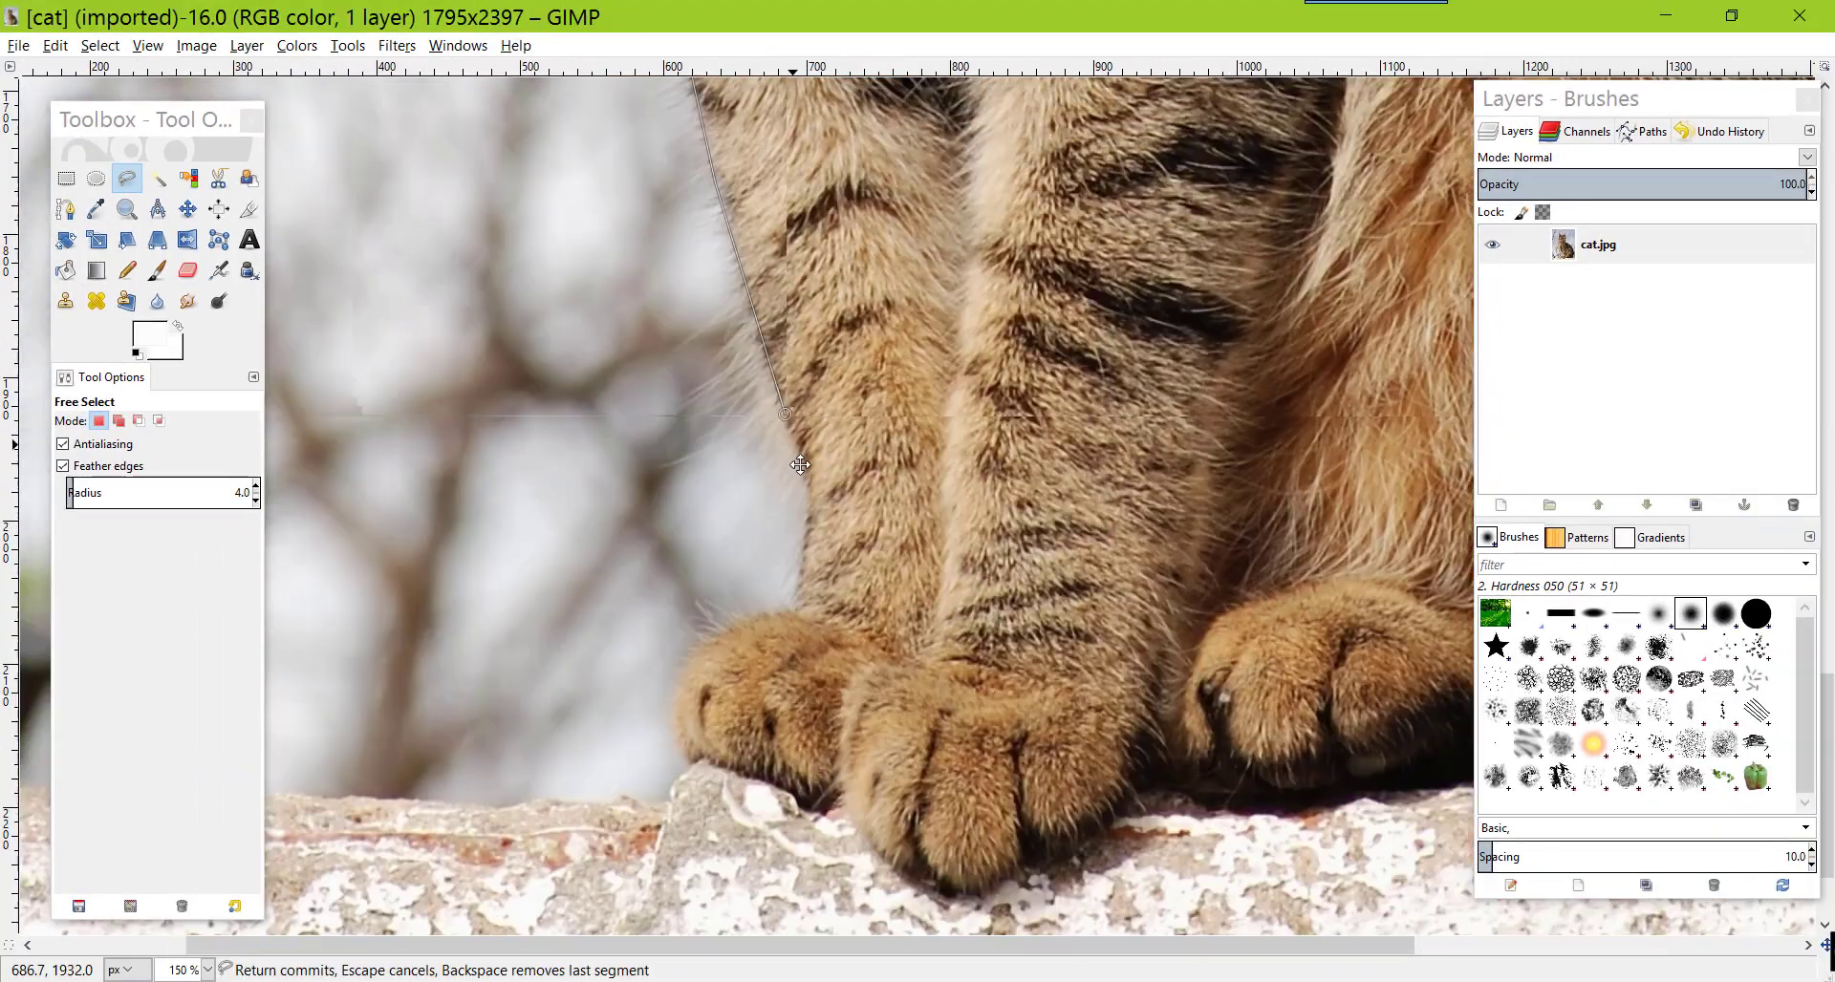
{"action": "left_click", "coordinate": [729, 602]}
{"action": "left_click", "coordinate": [690, 624]}
{"action": "left_click", "coordinate": [680, 736]}
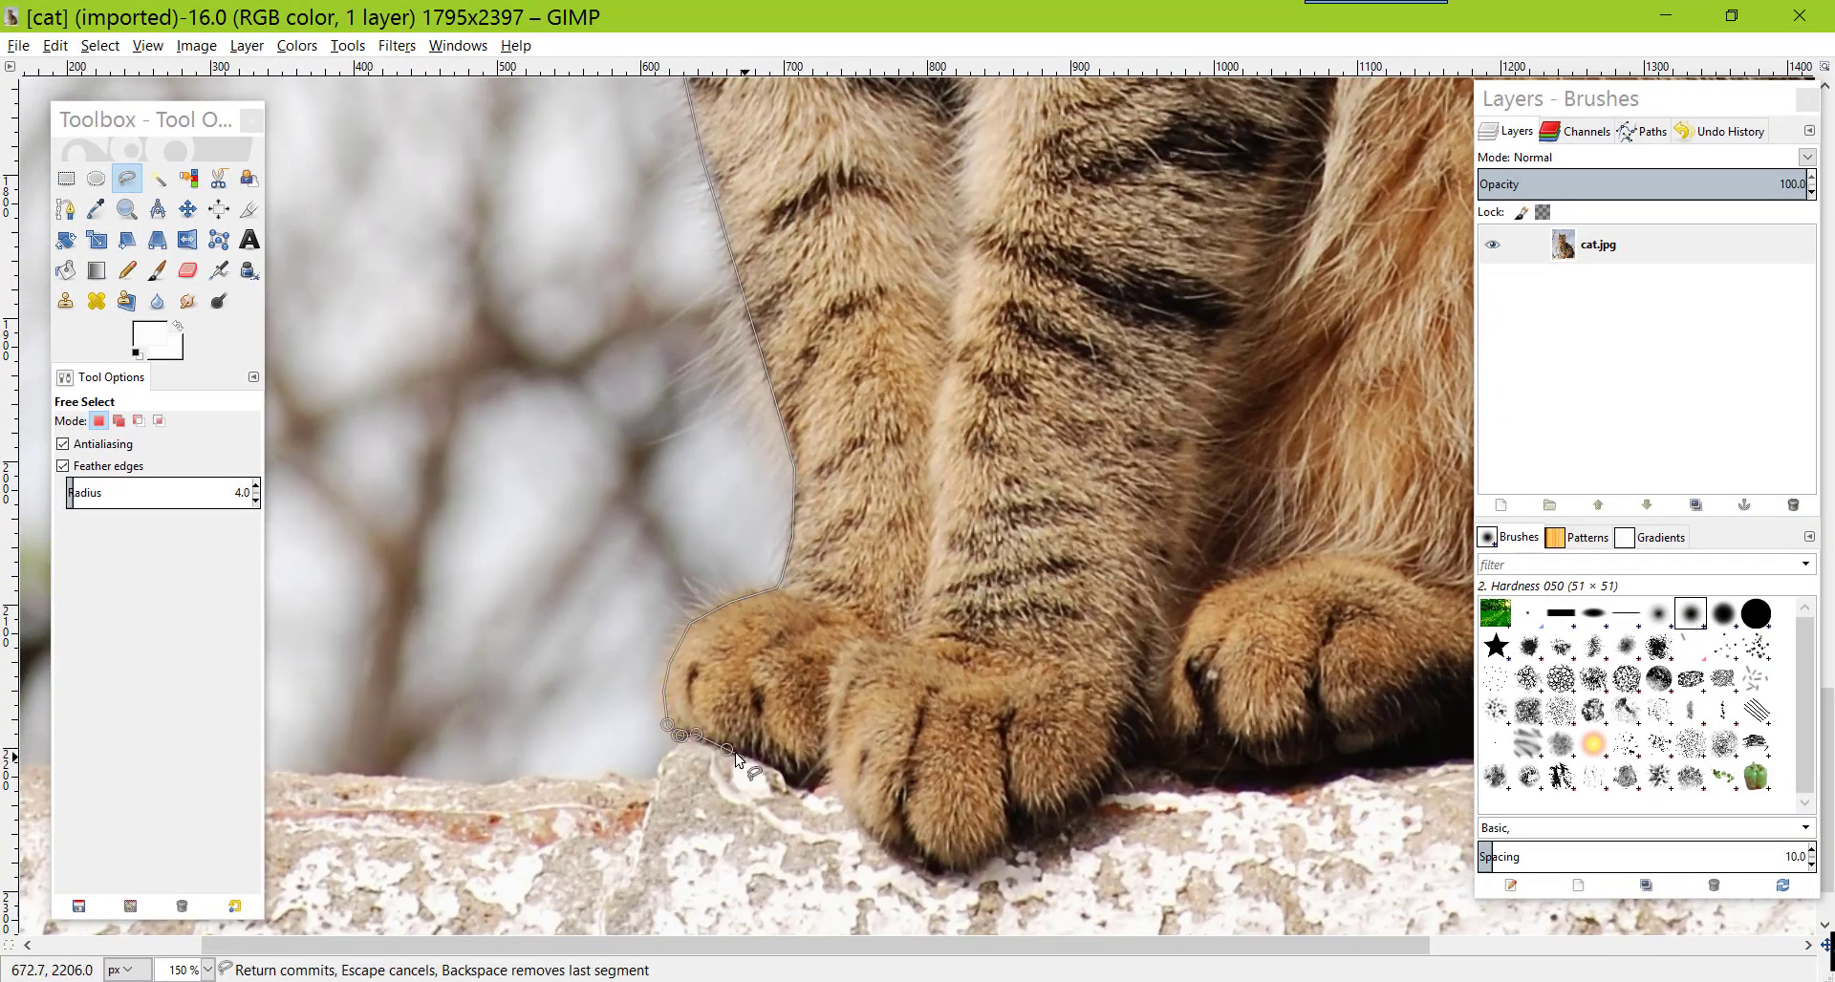
{"action": "left_click", "coordinate": [784, 786]}
{"action": "left_click", "coordinate": [881, 842]}
{"action": "left_click", "coordinate": [903, 845]}
{"action": "left_click", "coordinate": [934, 865]}
Continue the outline beneath the paws along the stone edge
{"action": "left_click", "coordinate": [1064, 833]}
{"action": "left_click", "coordinate": [1087, 819]}
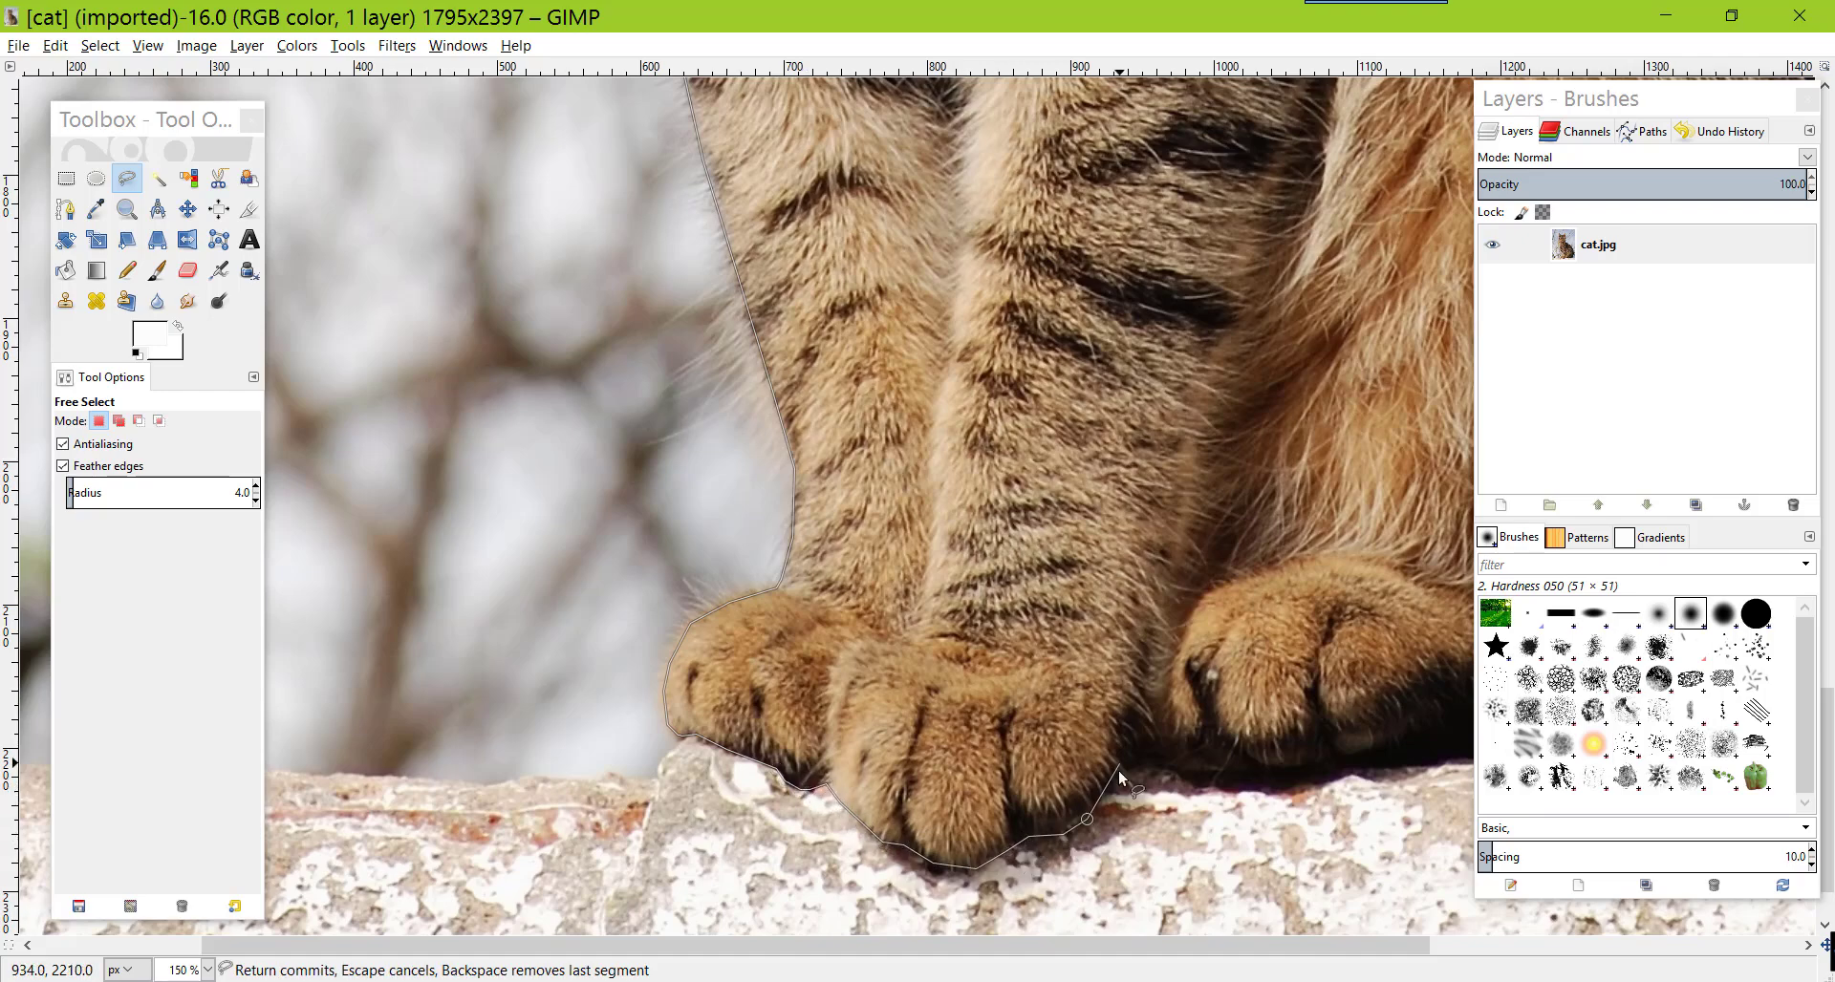
{"action": "left_click", "coordinate": [1240, 759]}
{"action": "left_click", "coordinate": [1321, 750]}
{"action": "scroll", "coordinate": [1339, 753], "scroll_direction": "right", "scroll_amount": 2}
{"action": "left_click", "coordinate": [1124, 736]}
{"action": "scroll", "coordinate": [1124, 735], "scroll_direction": "right", "scroll_amount": 1}
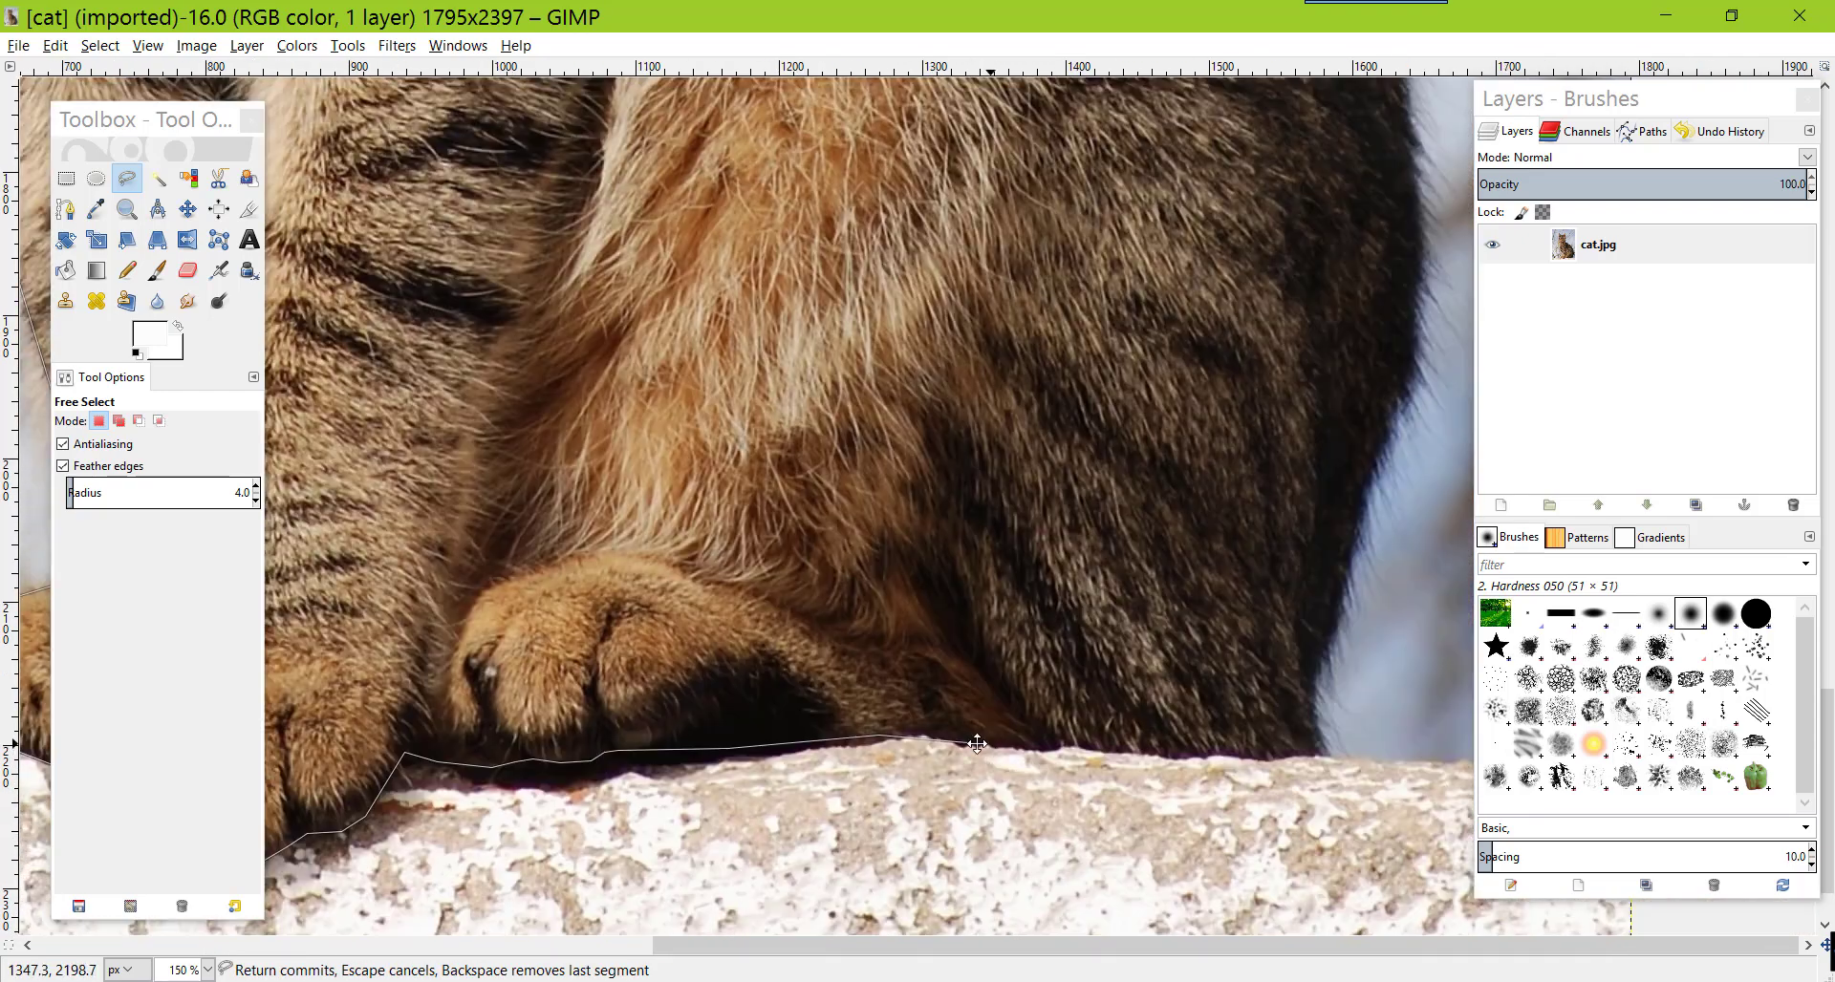
{"action": "left_click", "coordinate": [1247, 754]}
{"action": "scroll", "coordinate": [1311, 674], "scroll_direction": "right", "scroll_amount": 1}
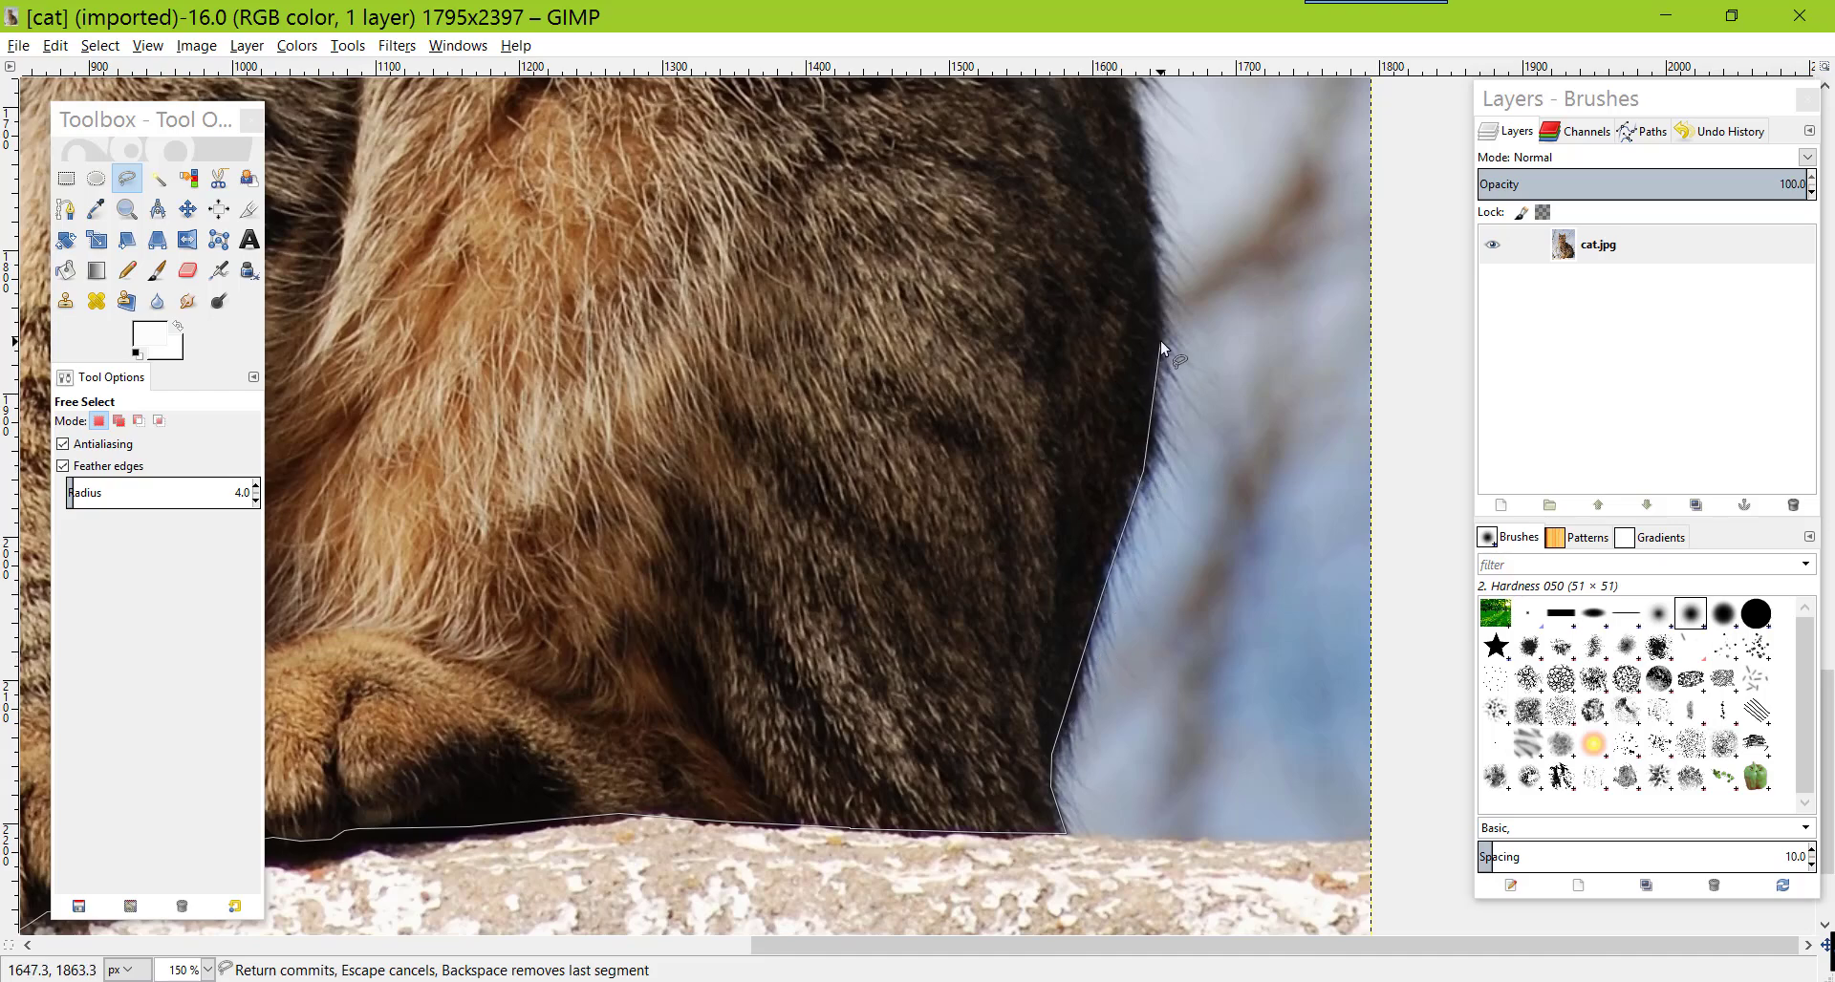
{"action": "scroll", "coordinate": [1160, 340], "scroll_direction": "up", "scroll_amount": 5}
Trace up the fur edge on the cat's right side toward the head
{"action": "left_click", "coordinate": [1094, 728]}
{"action": "left_click", "coordinate": [1015, 325]}
{"action": "scroll", "coordinate": [806, 520], "scroll_direction": "up", "scroll_amount": 5}
{"action": "scroll", "coordinate": [1139, 691], "scroll_direction": "left", "scroll_amount": 3}
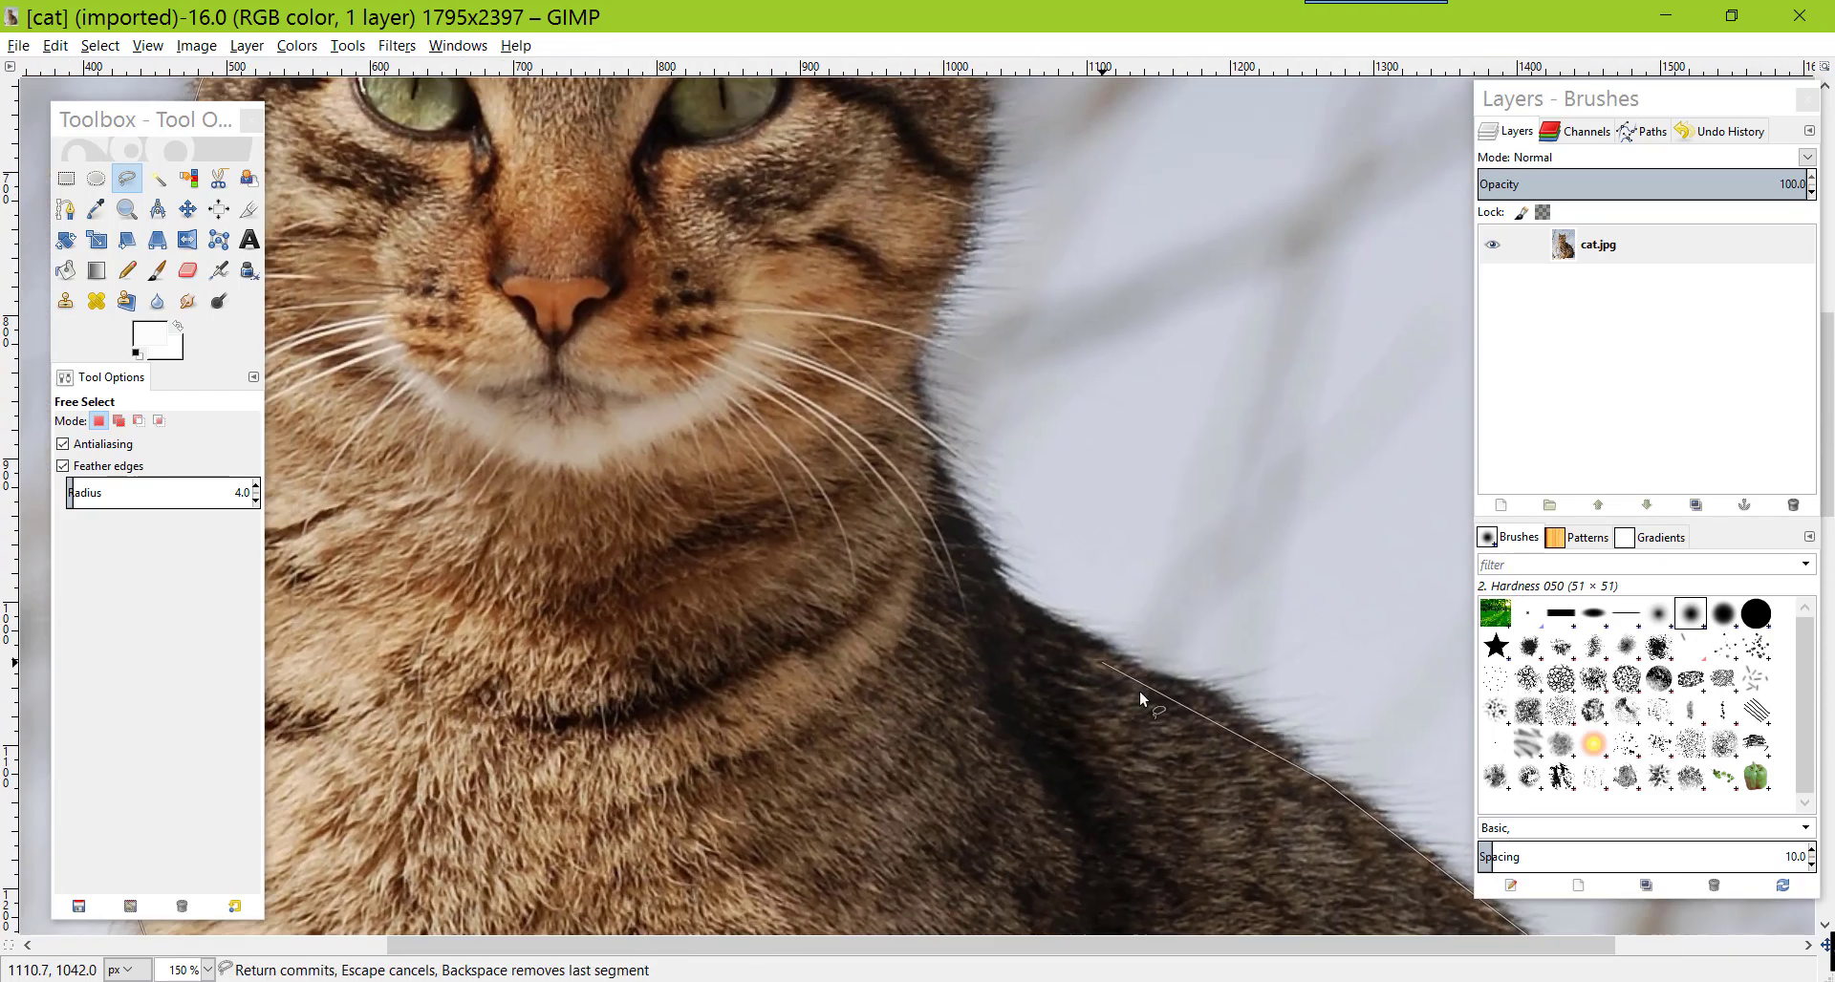
{"action": "left_click", "coordinate": [992, 573]}
{"action": "left_click", "coordinate": [916, 368]}
{"action": "scroll", "coordinate": [1320, 684], "scroll_direction": "up", "scroll_amount": 5}
{"action": "scroll", "coordinate": [1319, 684], "scroll_direction": "right", "scroll_amount": 3}
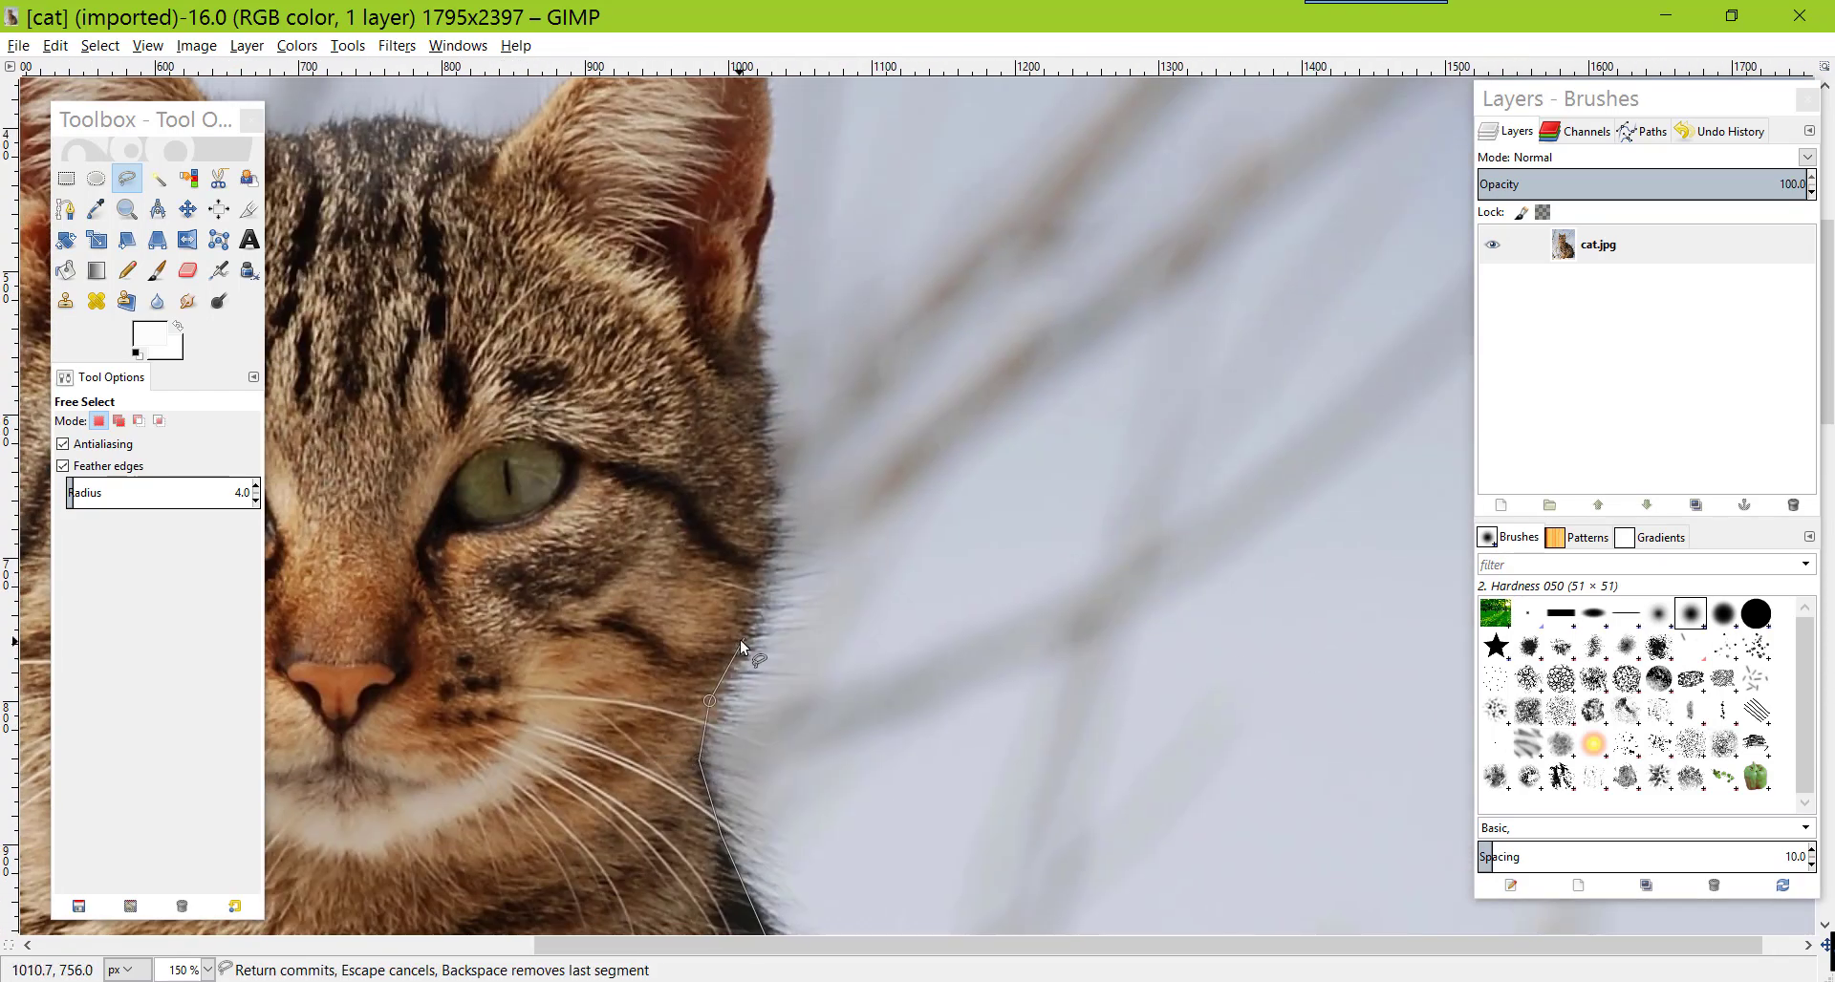
{"action": "left_click", "coordinate": [761, 494]}
Continue the outline up the head's right side and right ear edge
{"action": "left_click", "coordinate": [754, 378]}
{"action": "left_click", "coordinate": [754, 331]}
{"action": "left_click", "coordinate": [767, 168]}
{"action": "scroll", "coordinate": [766, 168], "scroll_direction": "up", "scroll_amount": 5}
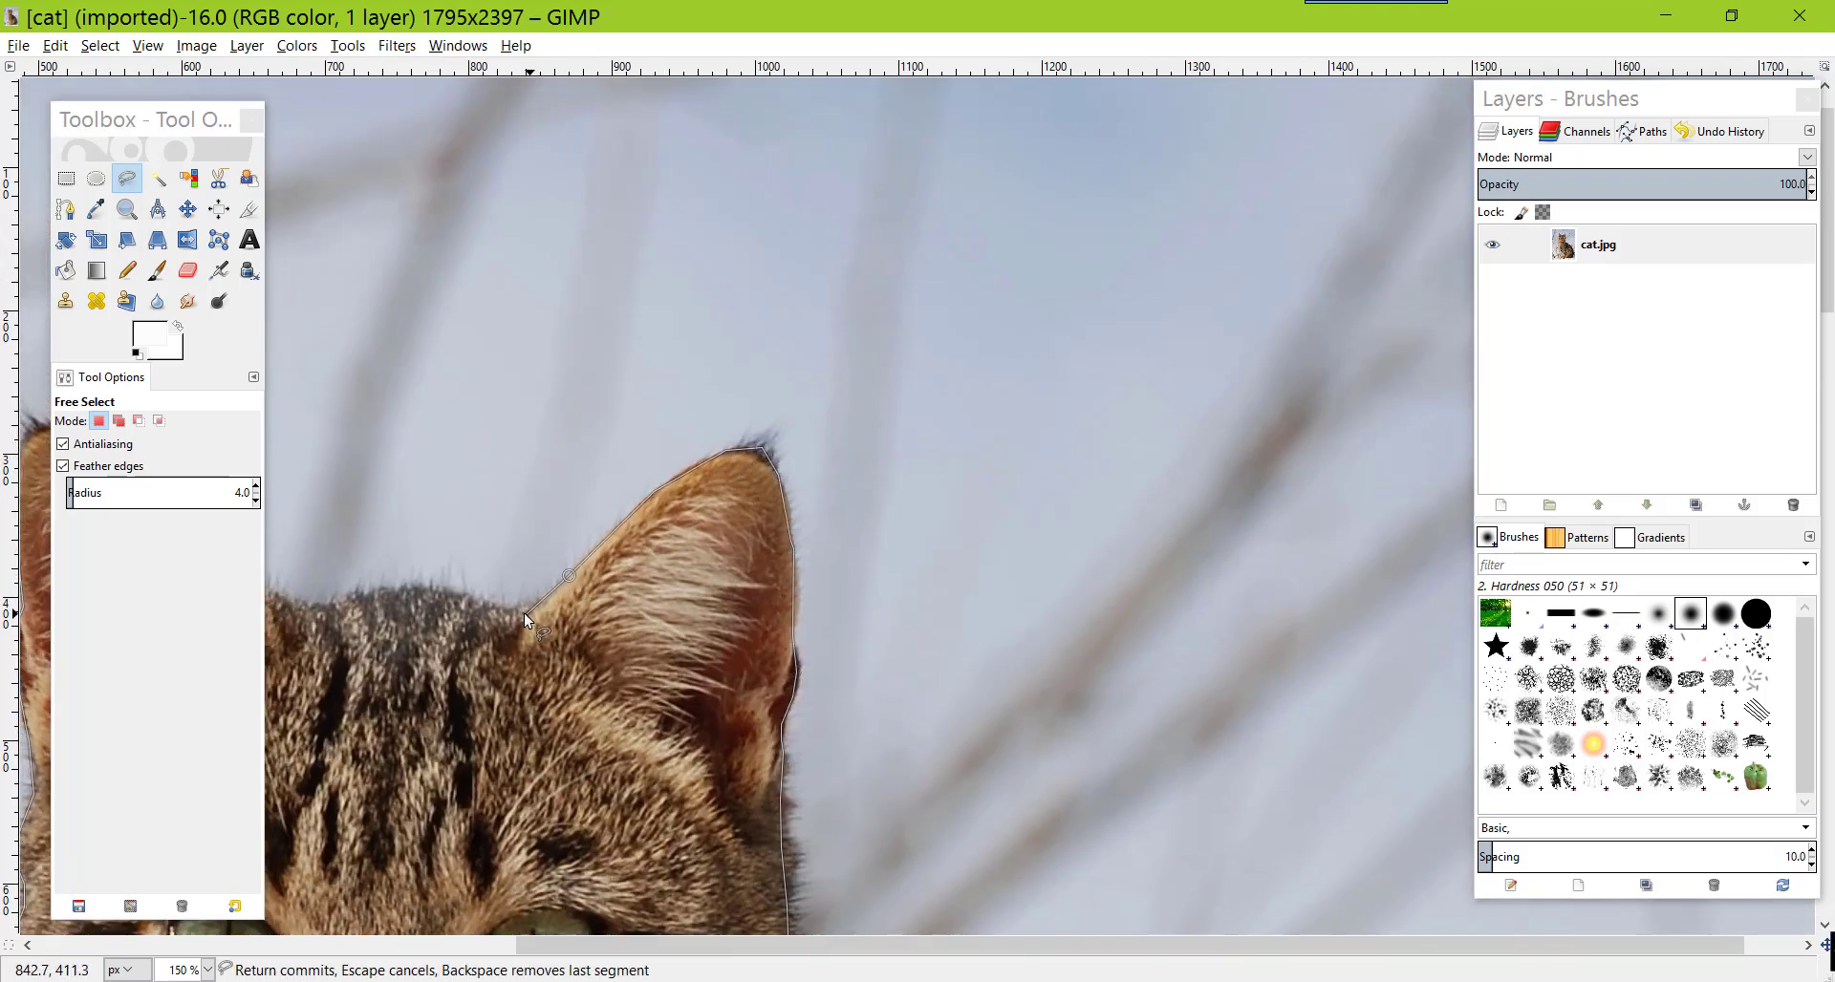
{"action": "scroll", "coordinate": [523, 612], "scroll_direction": "left", "scroll_amount": 5}
{"action": "scroll", "coordinate": [524, 612], "scroll_direction": "down", "scroll_amount": 1}
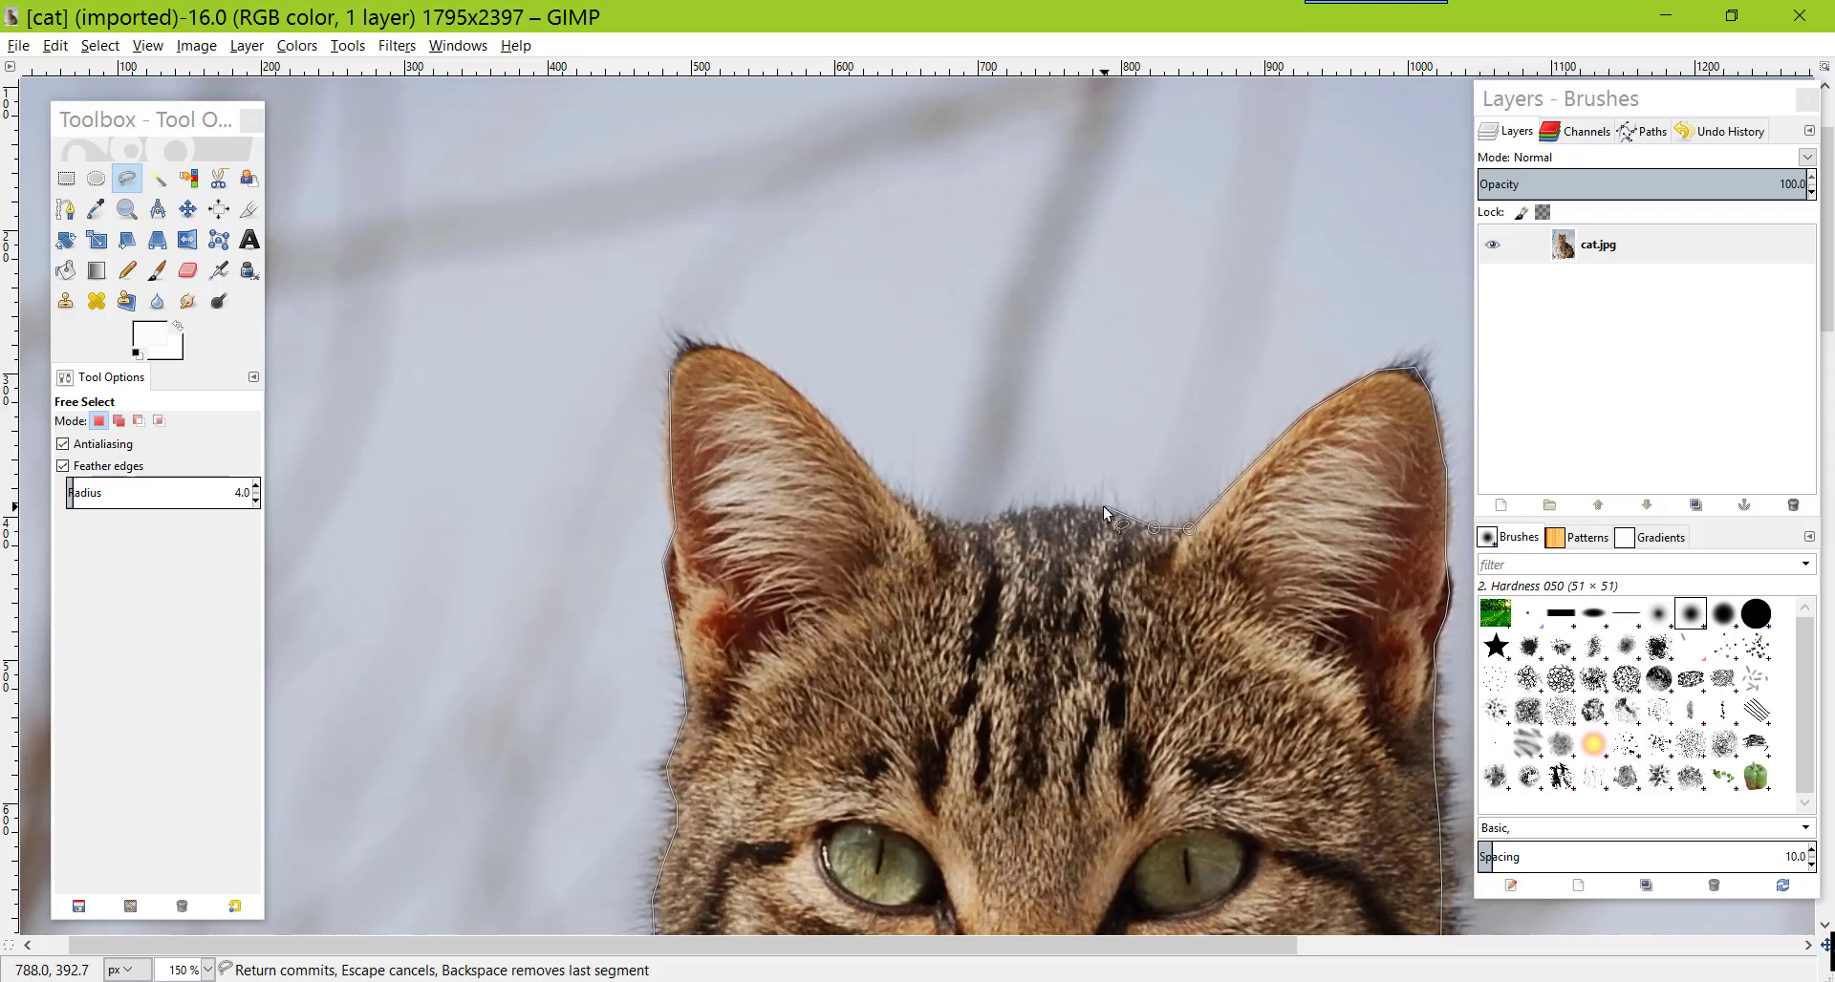
Trace the ear and forehead edge, close at the left ear tip and commit the selection
{"action": "left_click", "coordinate": [1094, 516]}
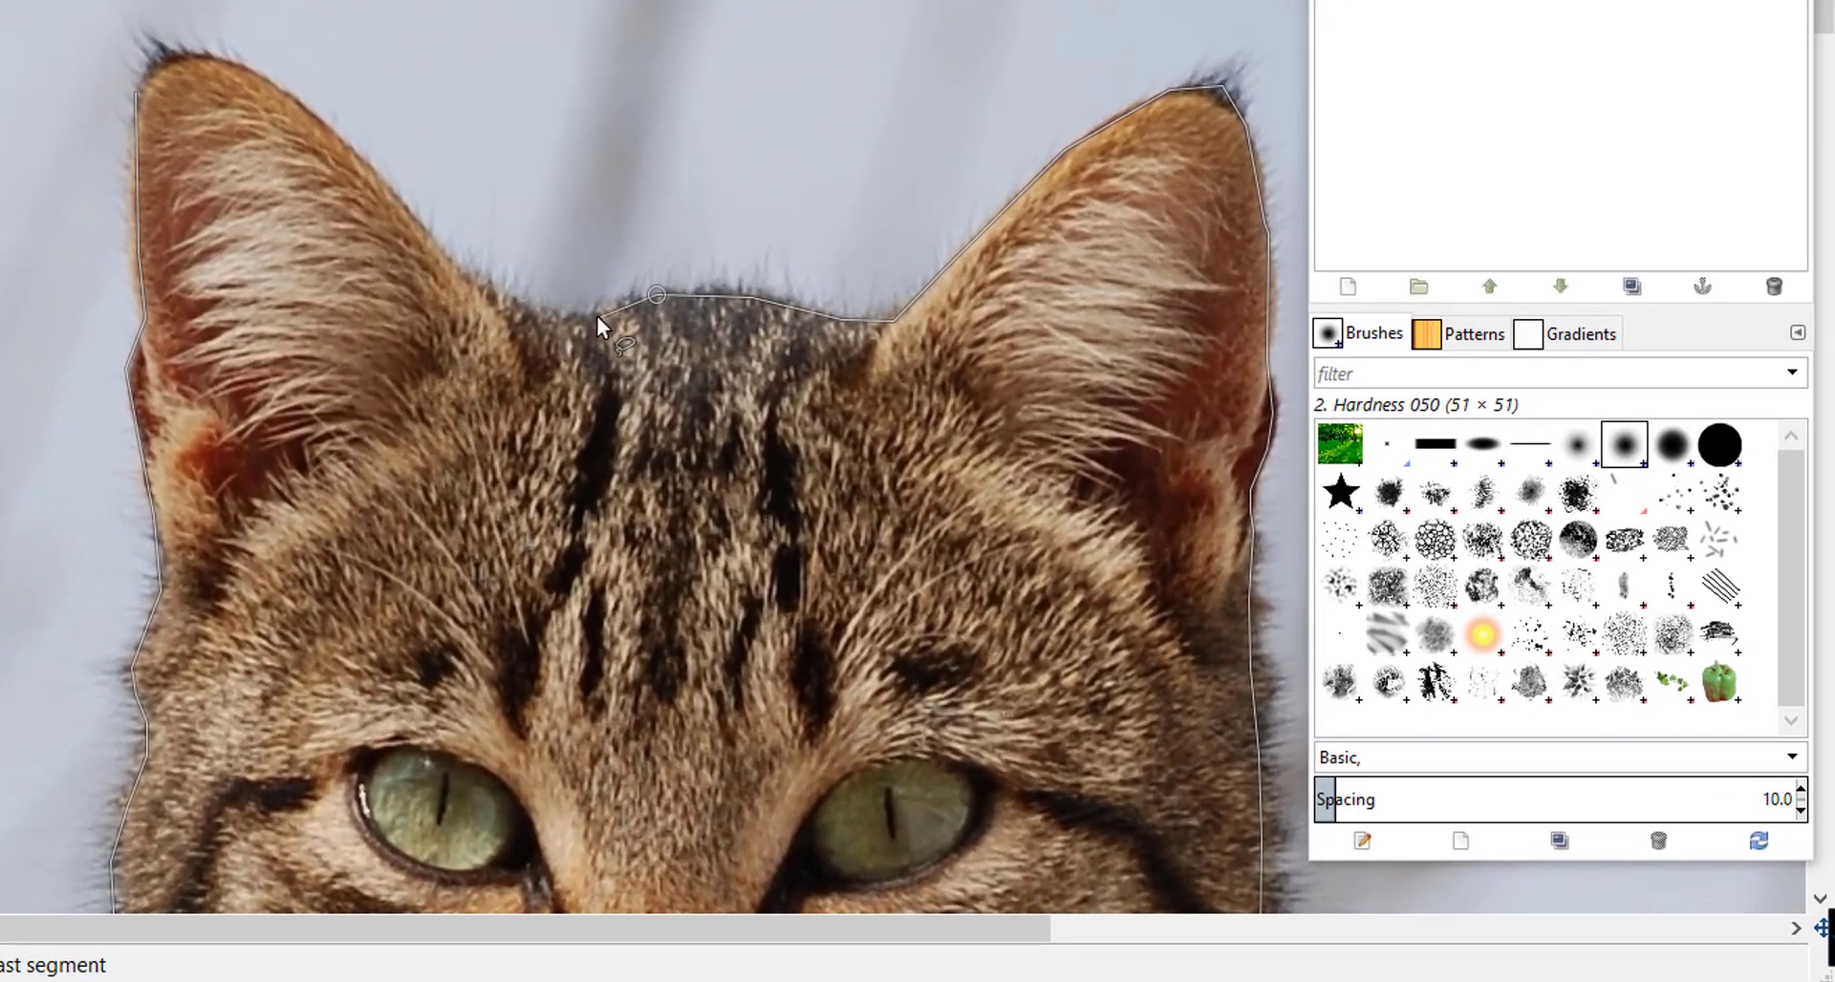
{"action": "left_click", "coordinate": [519, 302]}
{"action": "left_click", "coordinate": [432, 238]}
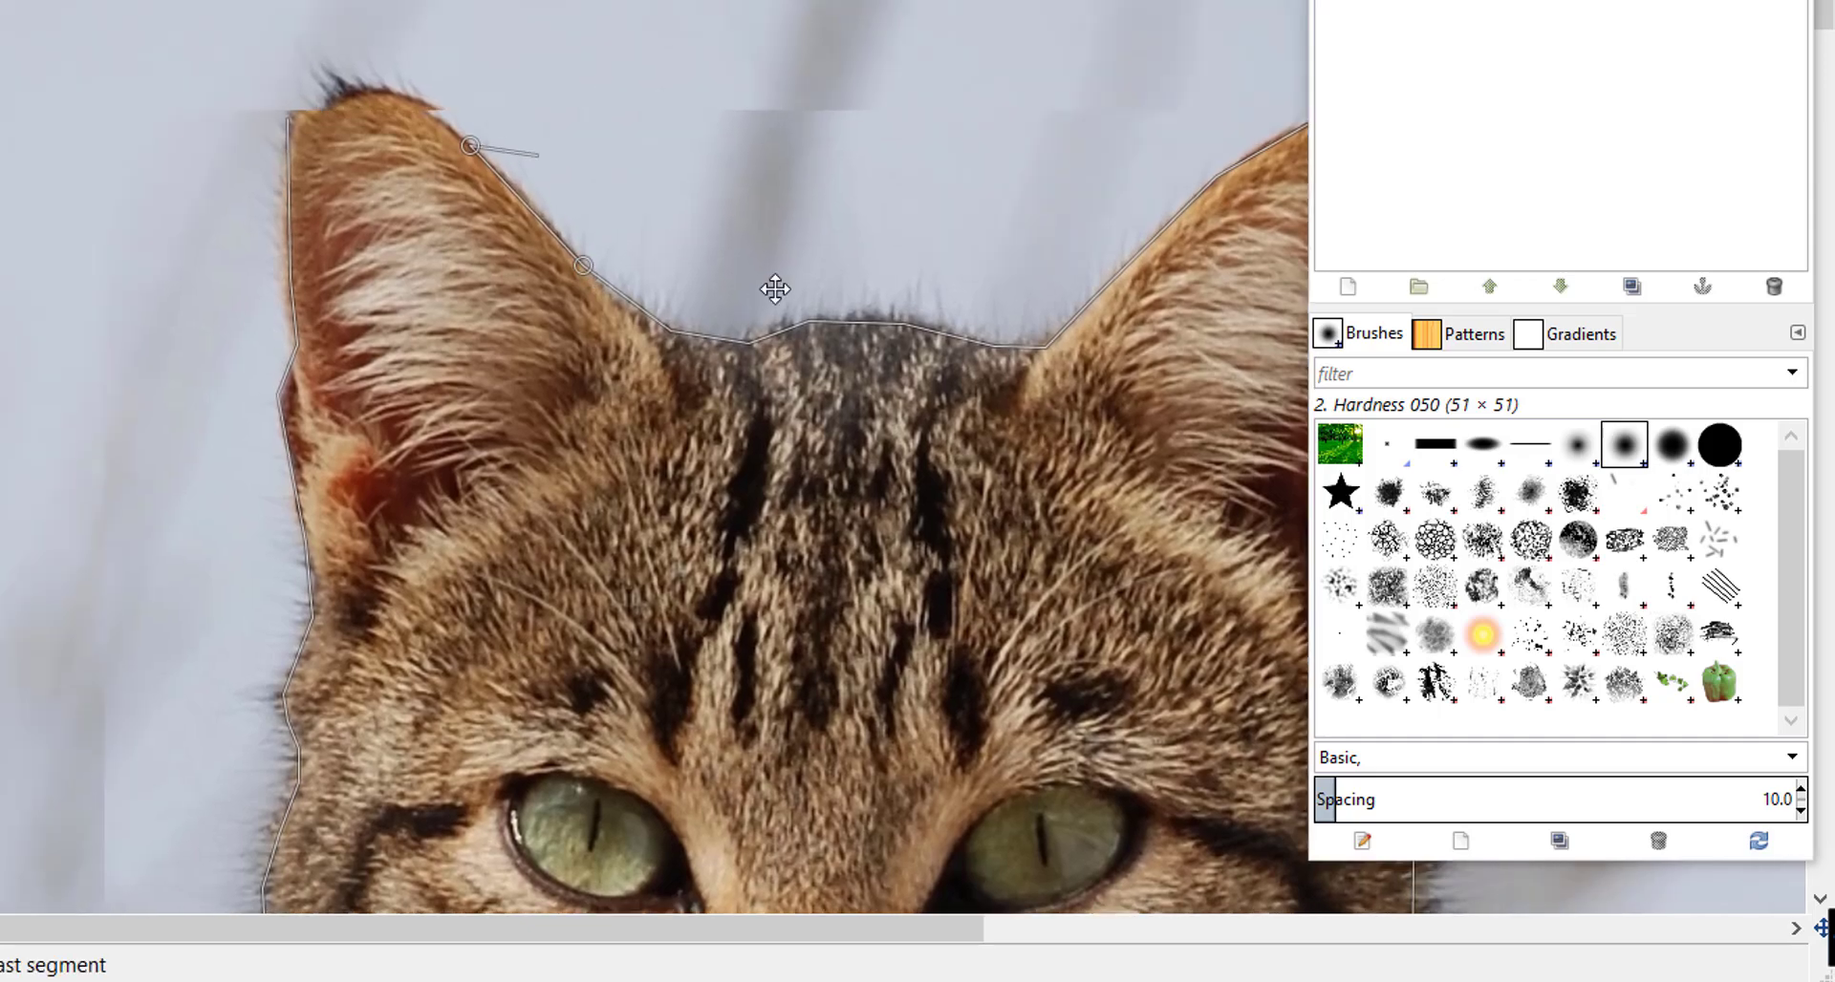
{"action": "mouse_move", "coordinate": [319, 117]}
{"action": "left_mouse_down"}
{"action": "mouse_move", "coordinate": [829, 415]}
{"action": "mouse_move", "coordinate": [806, 410]}
{"action": "left_mouse_up"}
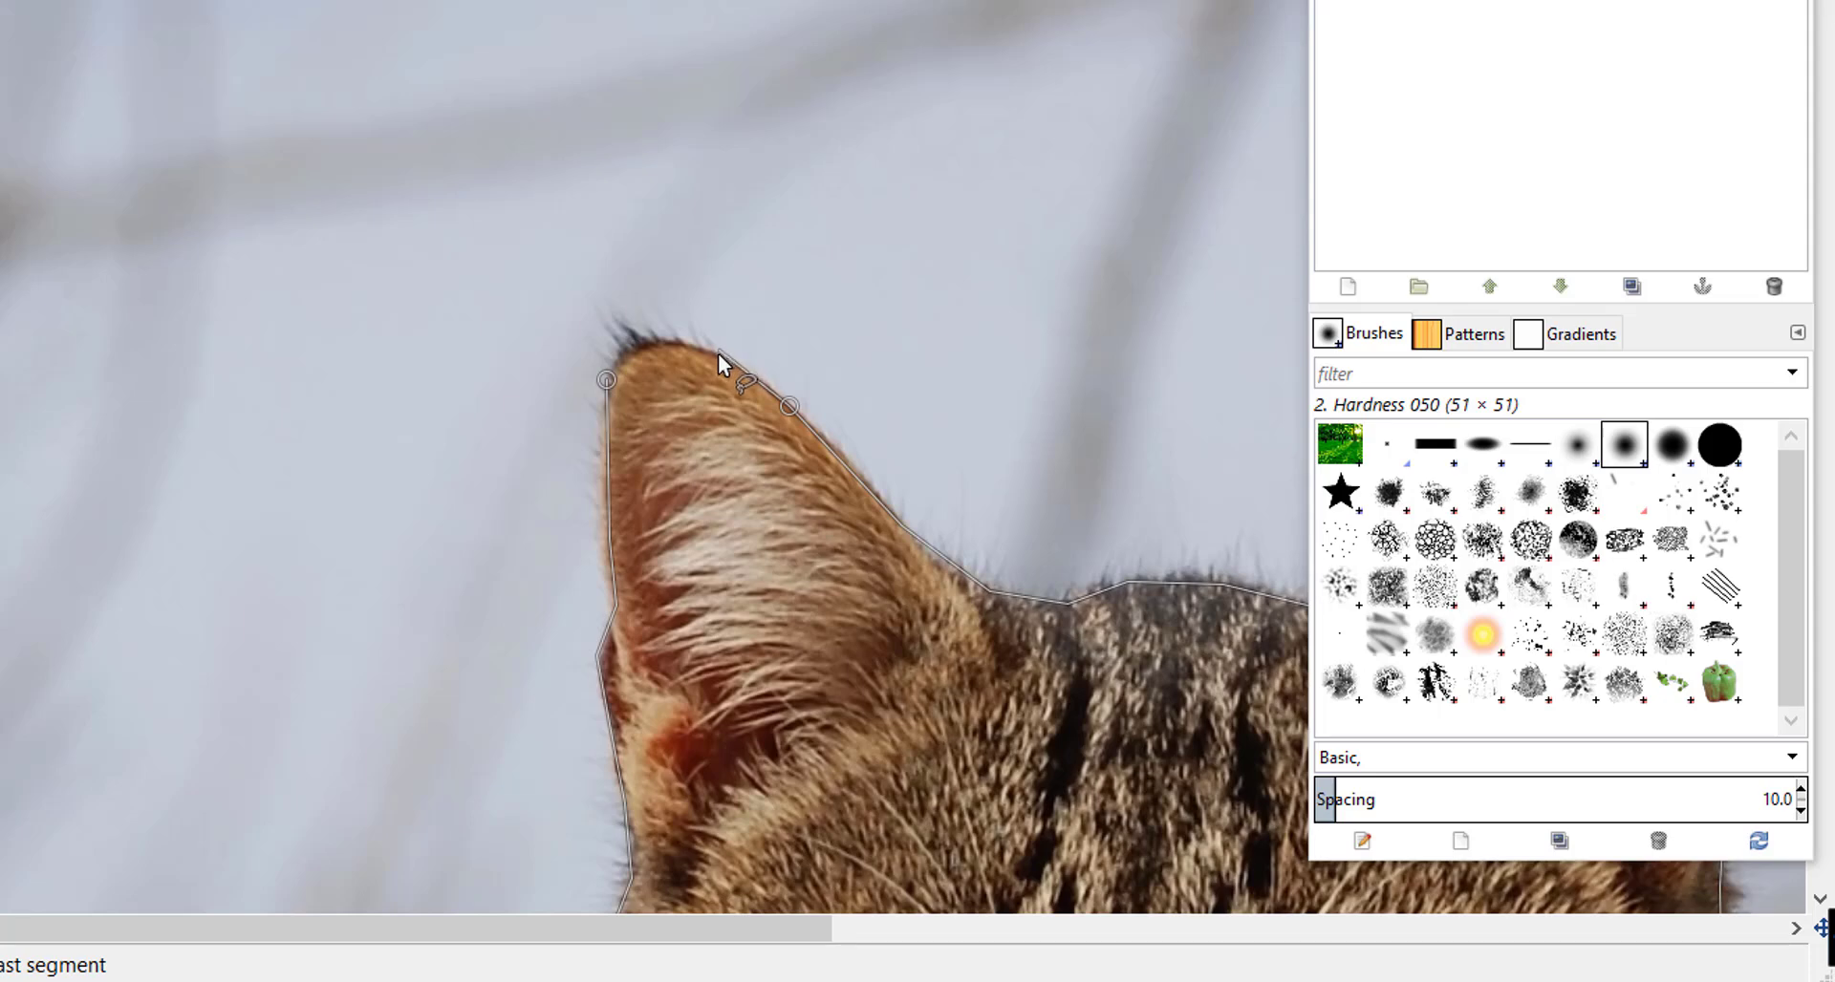
{"action": "left_click_drag", "start_coordinate": [717, 354], "coordinate": [675, 338]}
{"action": "left_click", "coordinate": [640, 340]}
{"action": "left_click", "coordinate": [622, 353]}
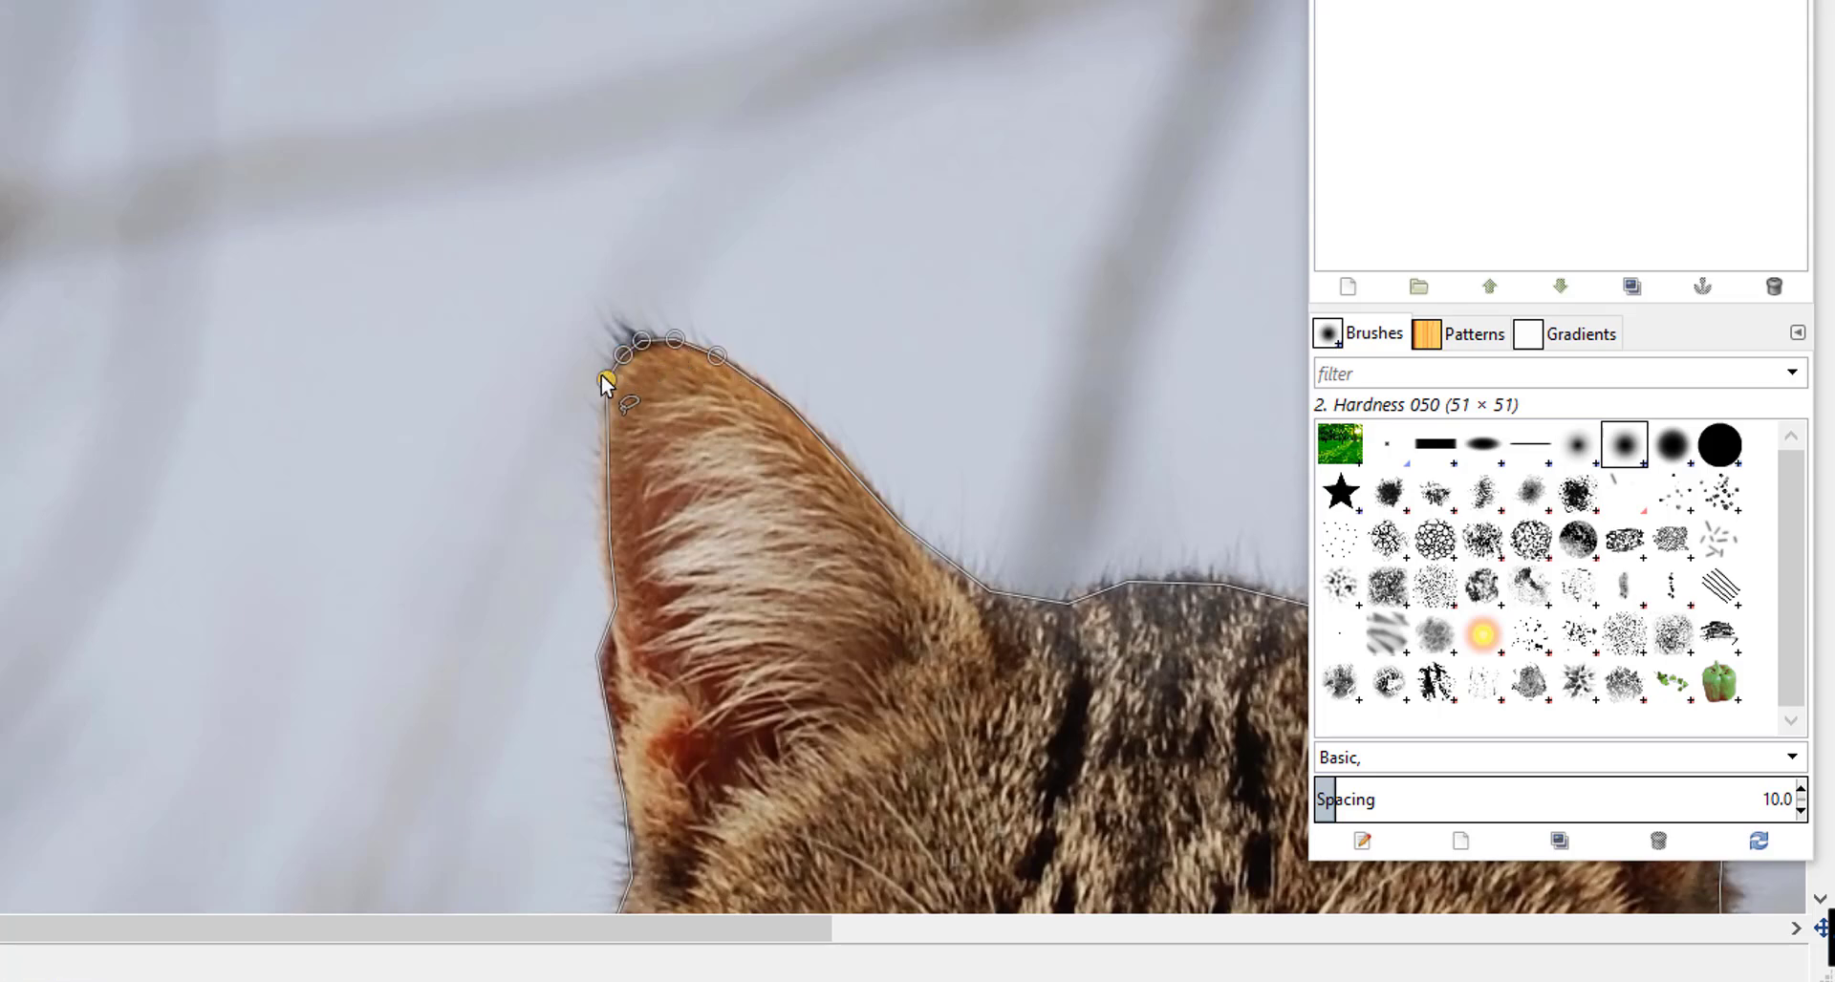
{"action": "left_click", "coordinate": [602, 376]}
{"action": "key", "text": "Return"}
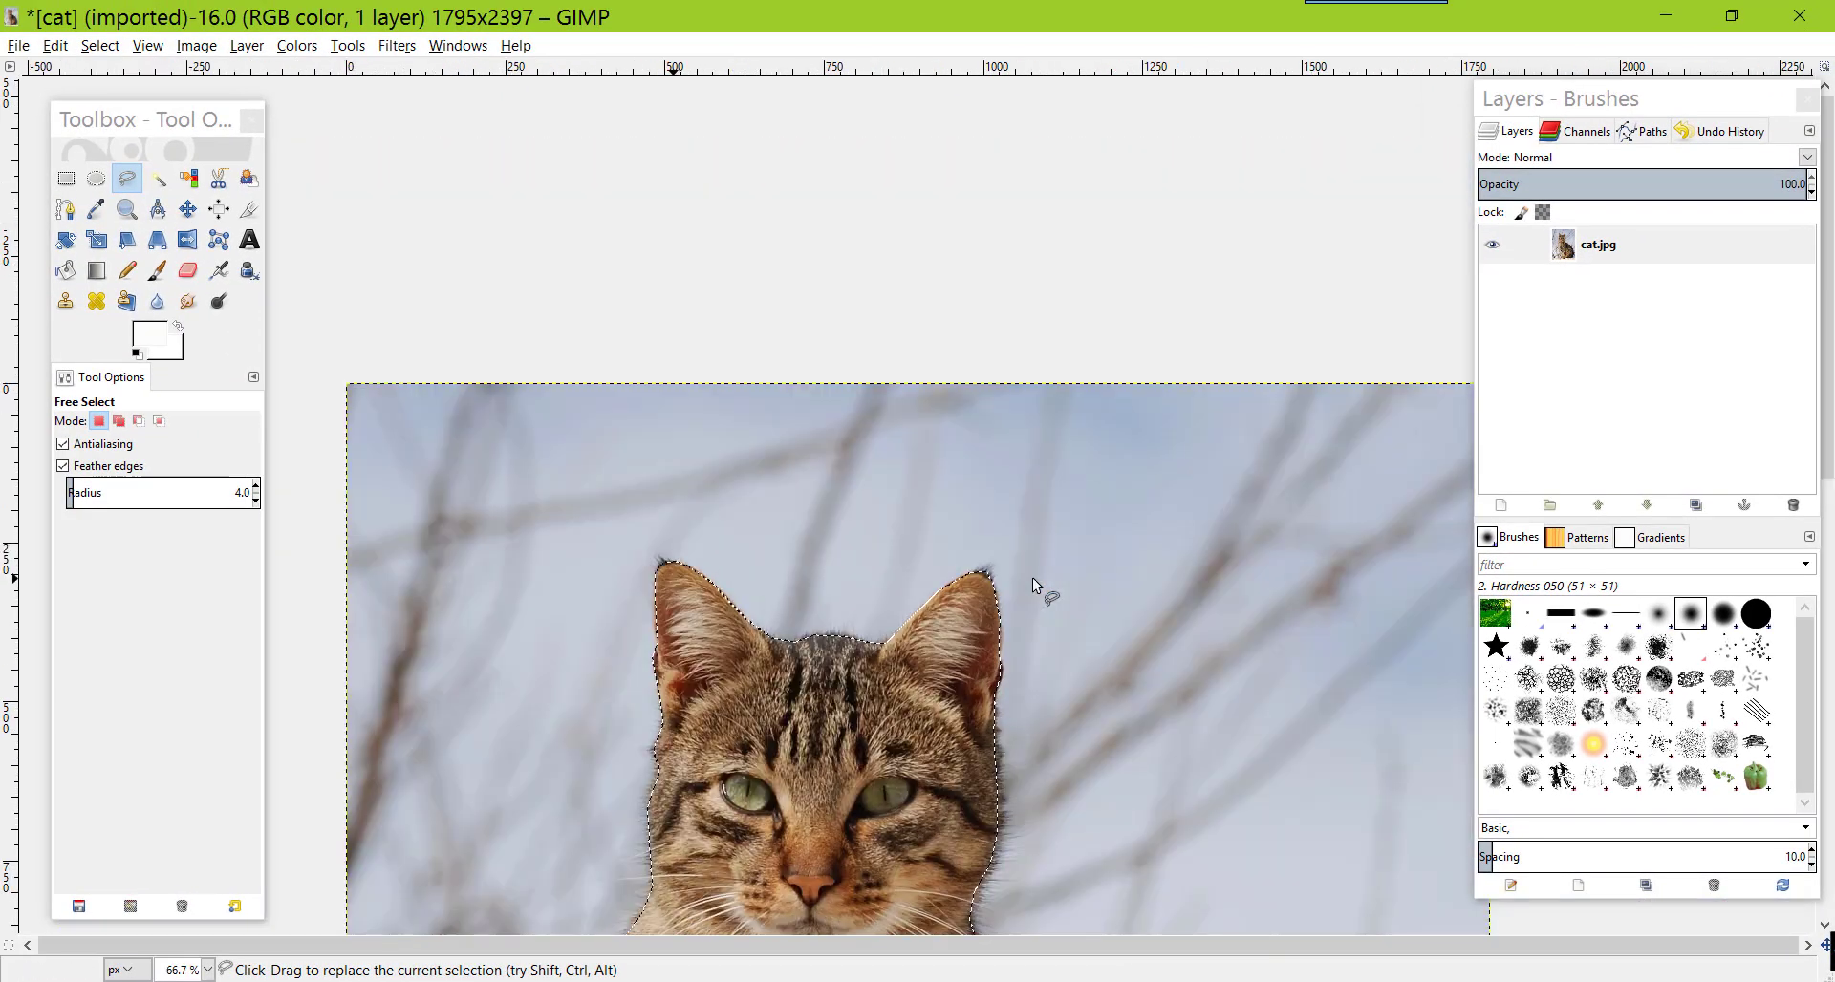
Zoom out to 33.3% and cut the selected cat to the clipboard
{"action": "key", "text": "minus"}
{"action": "key", "text": "minus"}
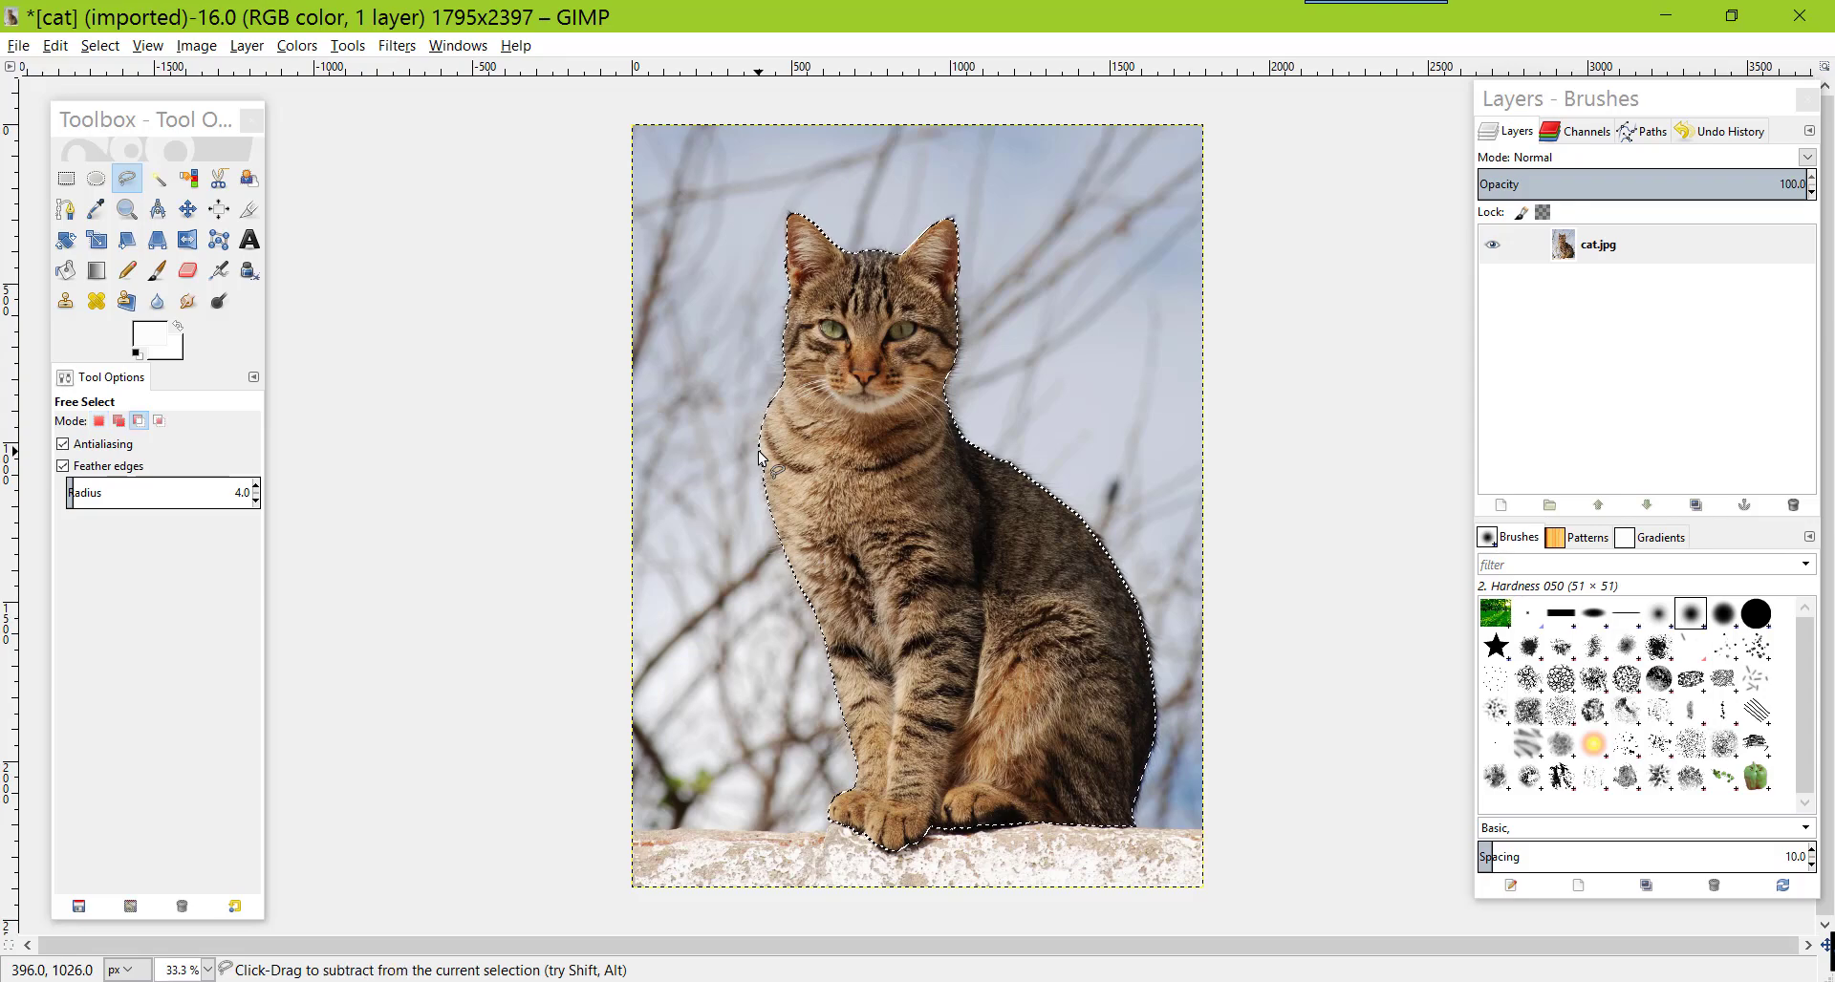
{"action": "key", "text": "ctrl+x"}
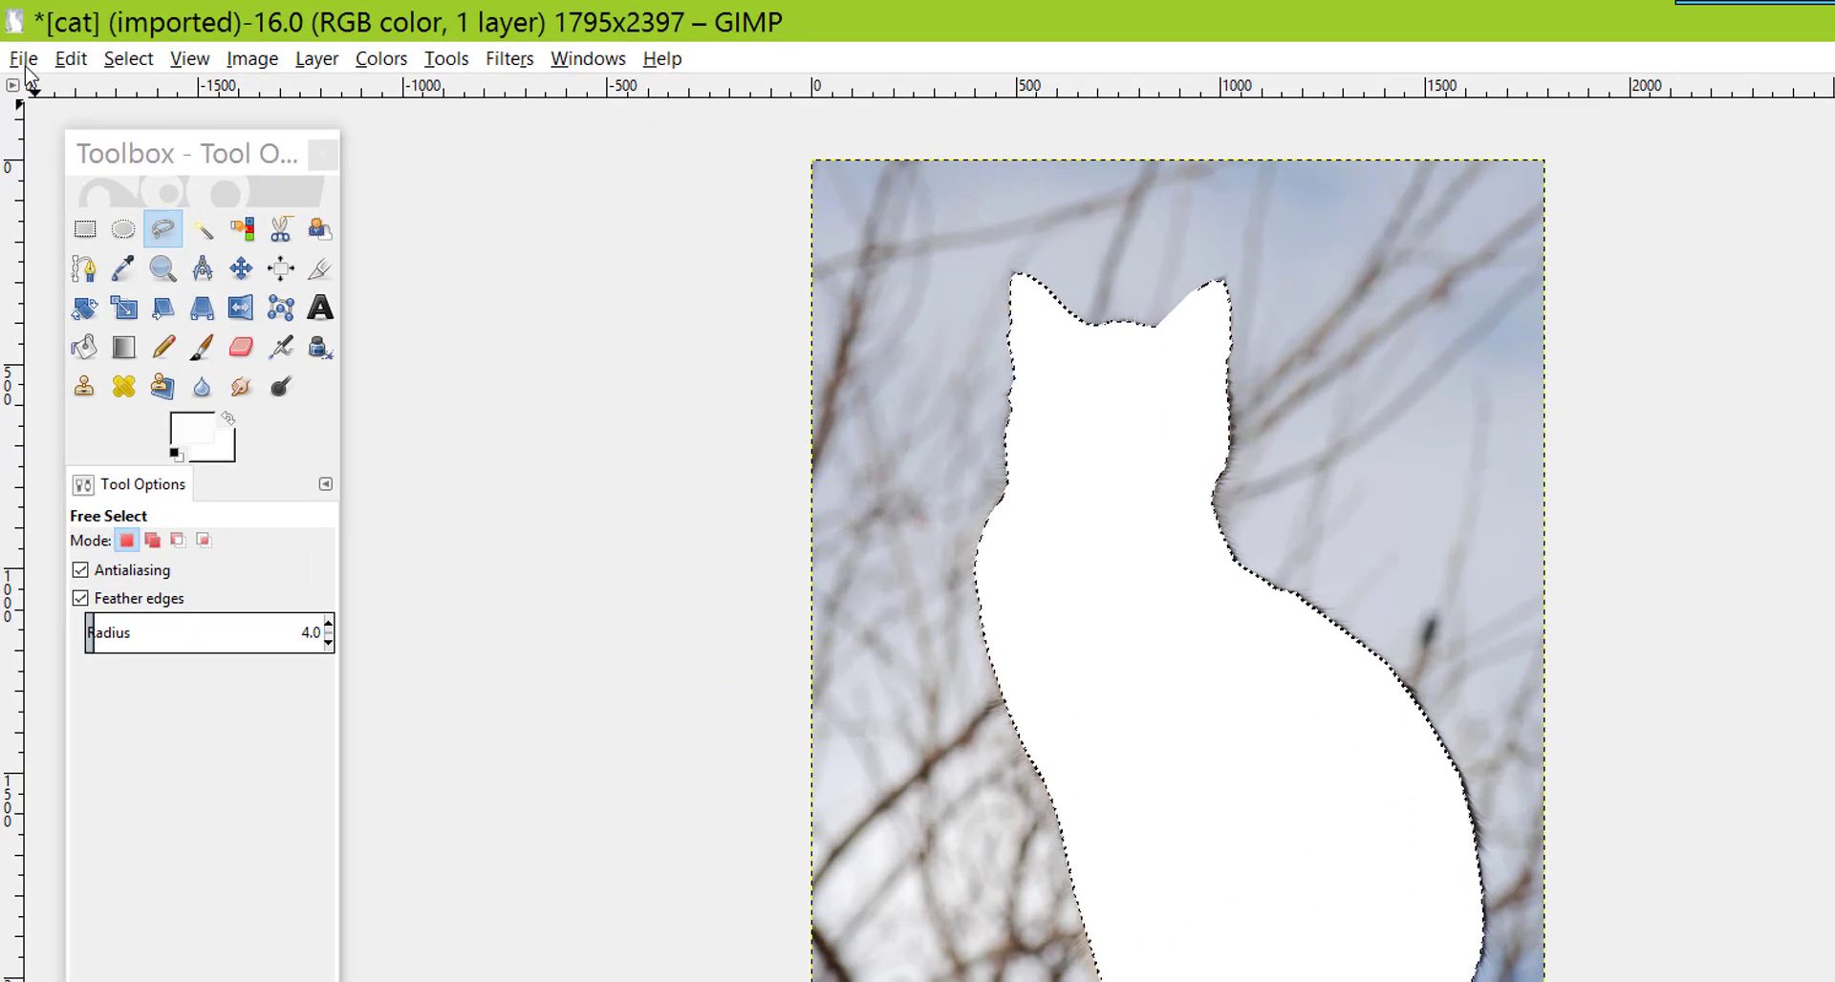
{"action": "left_click", "coordinate": [18, 46]}
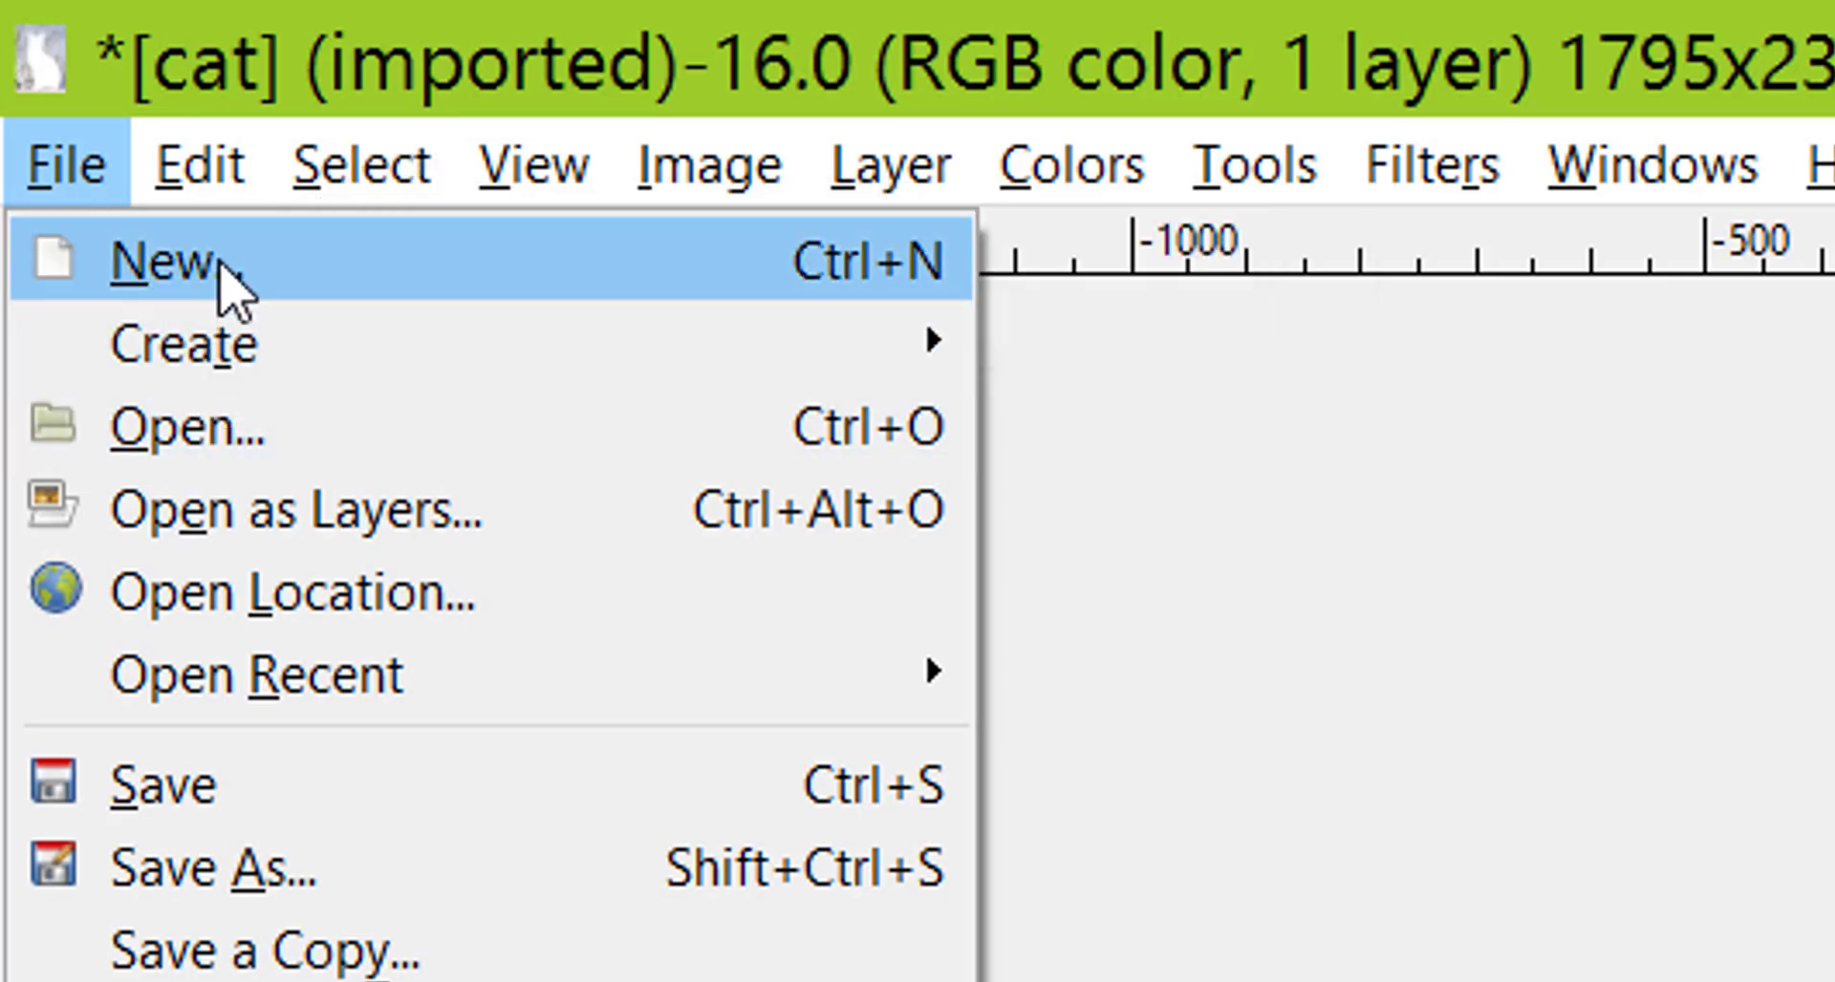
Create a new 1795×2397 image with Fill with set to Transparency
{"action": "left_click", "coordinate": [235, 272]}
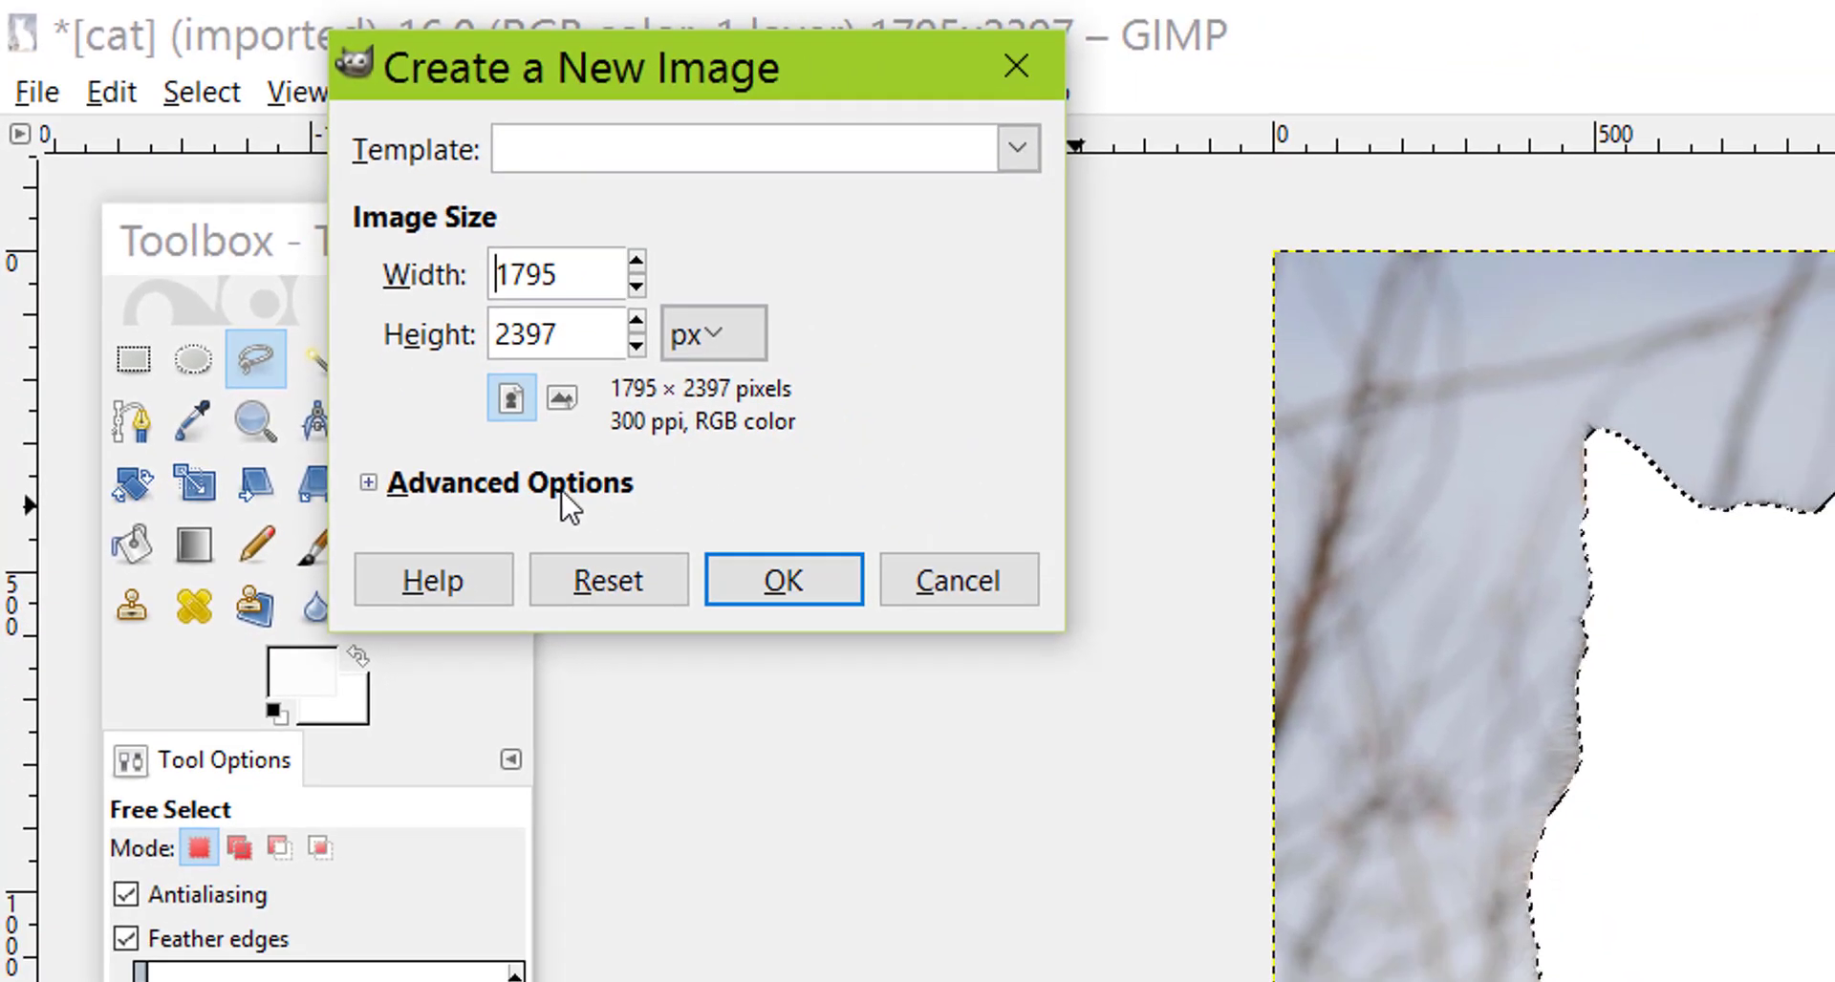
{"action": "left_click", "coordinate": [538, 482]}
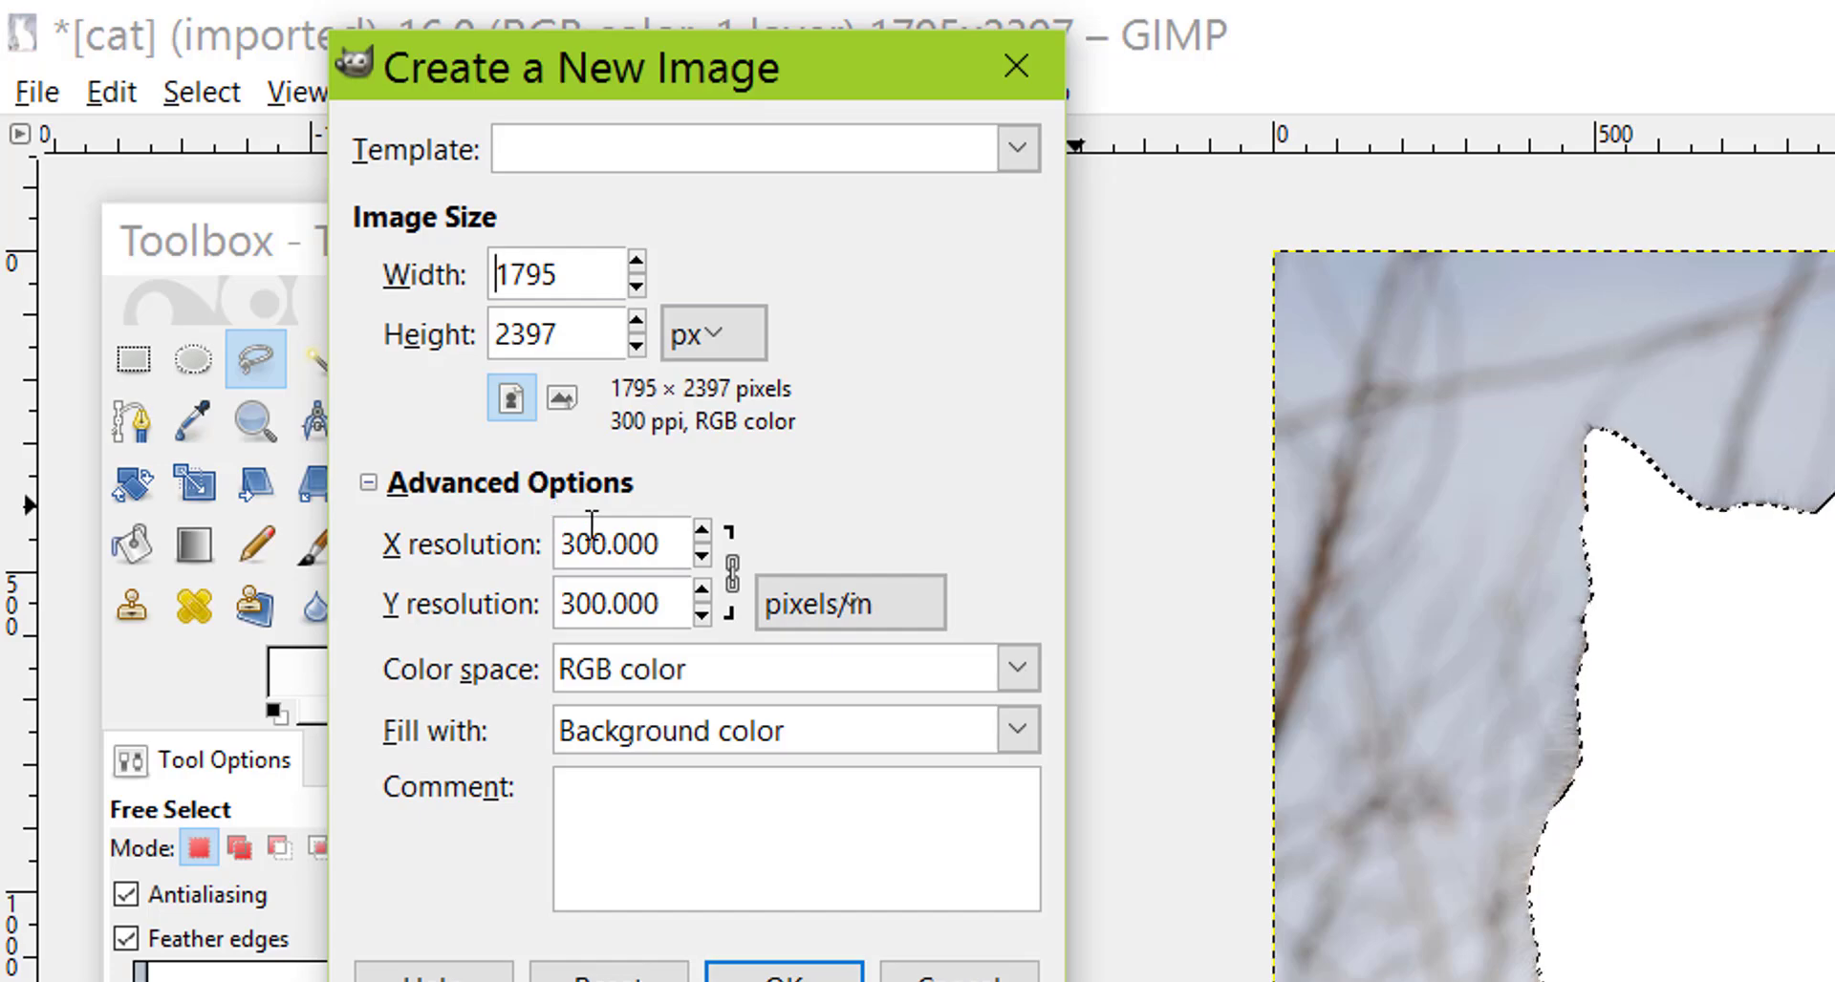
{"action": "left_click", "coordinate": [769, 732]}
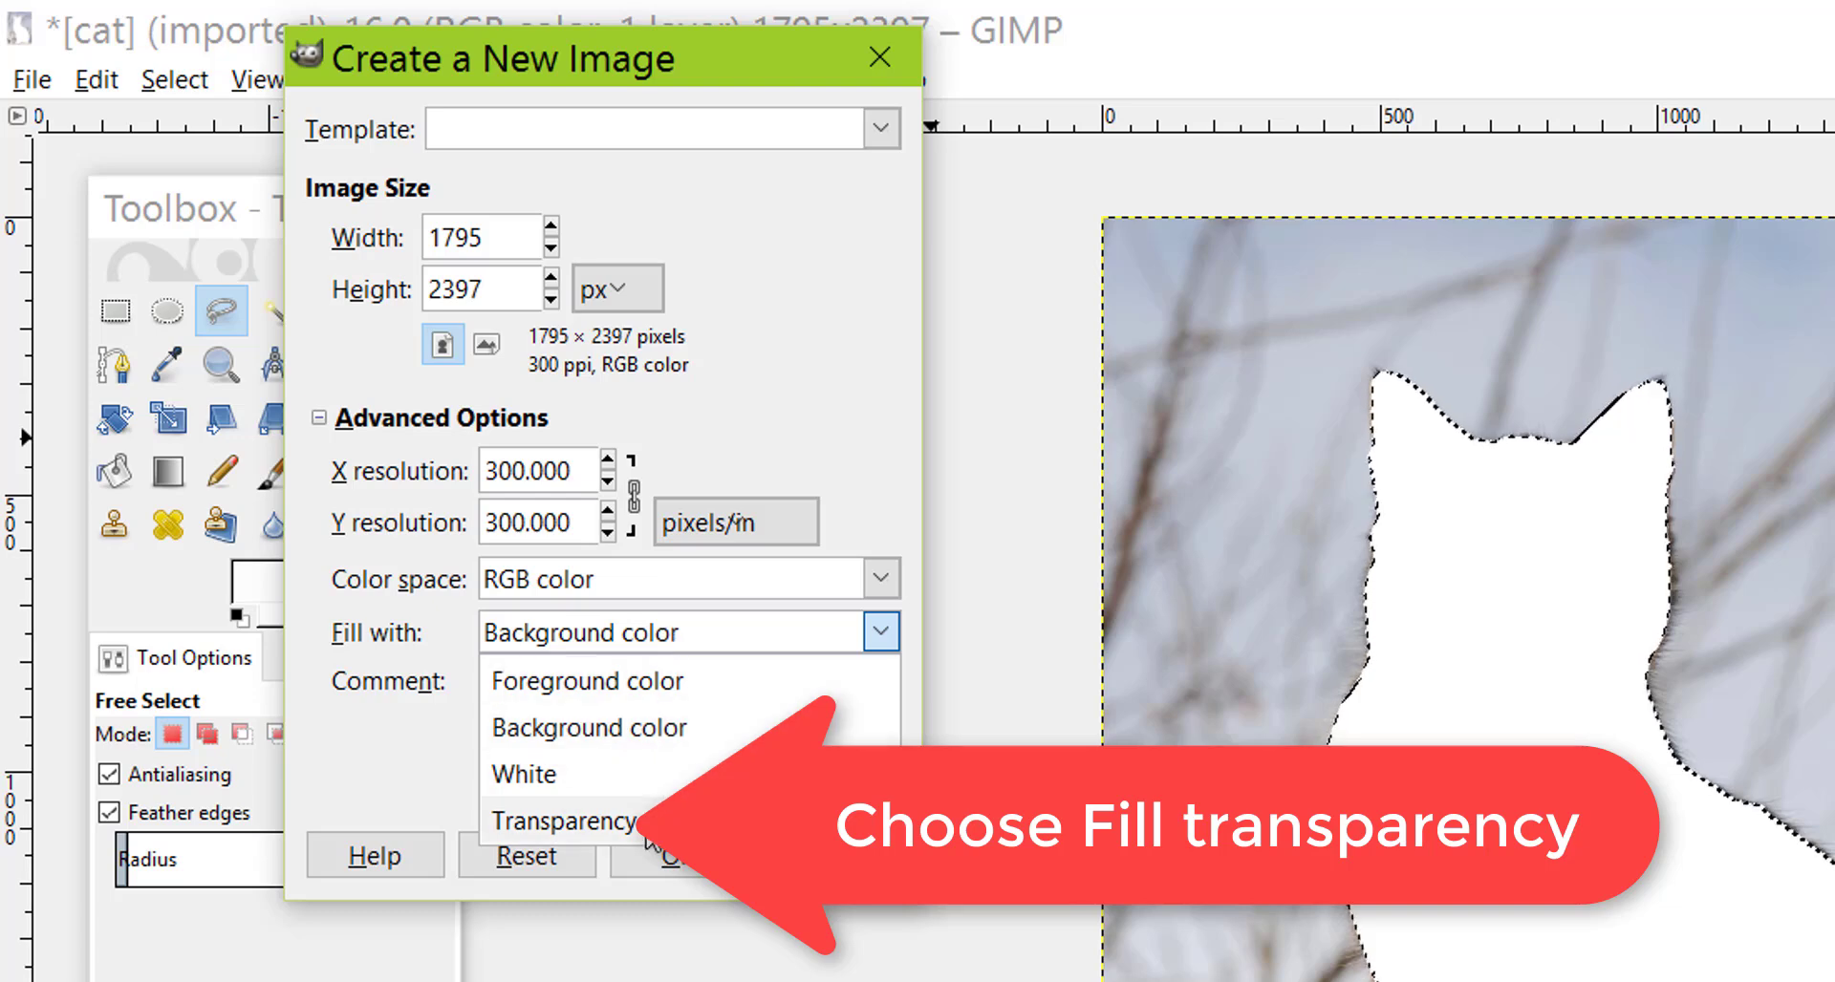
{"action": "left_click", "coordinate": [564, 821]}
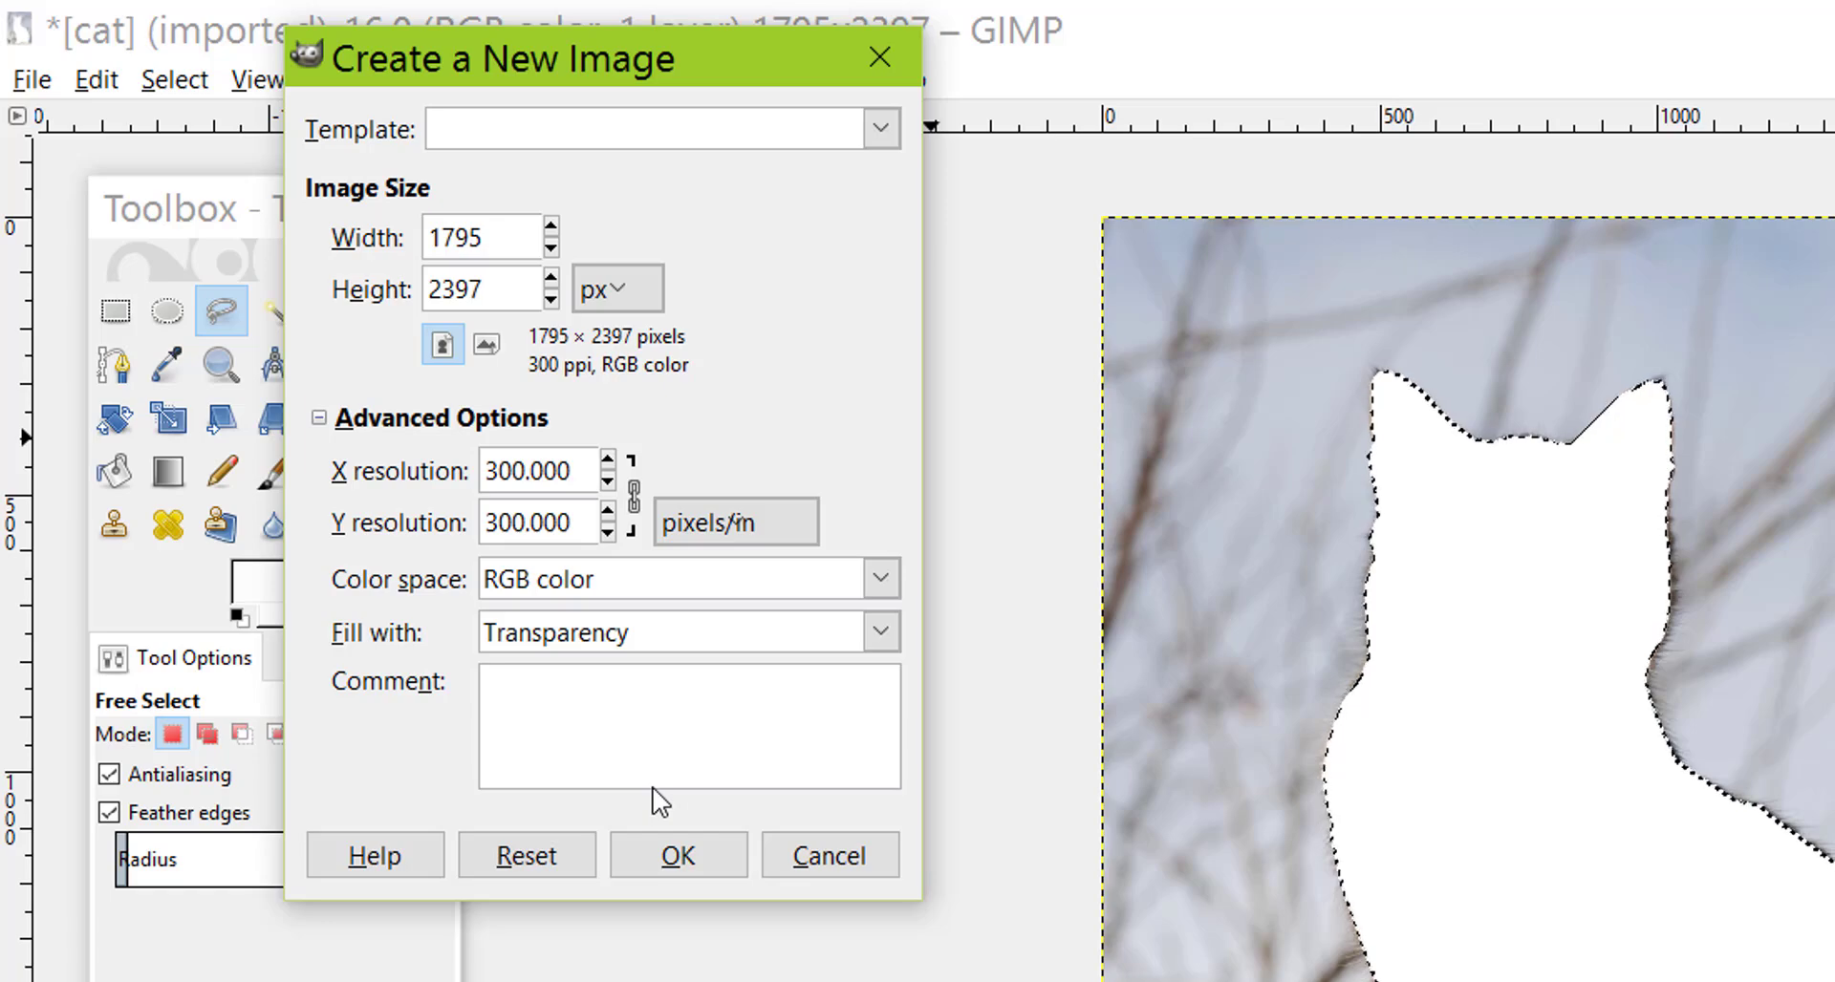
{"action": "left_click", "coordinate": [679, 853]}
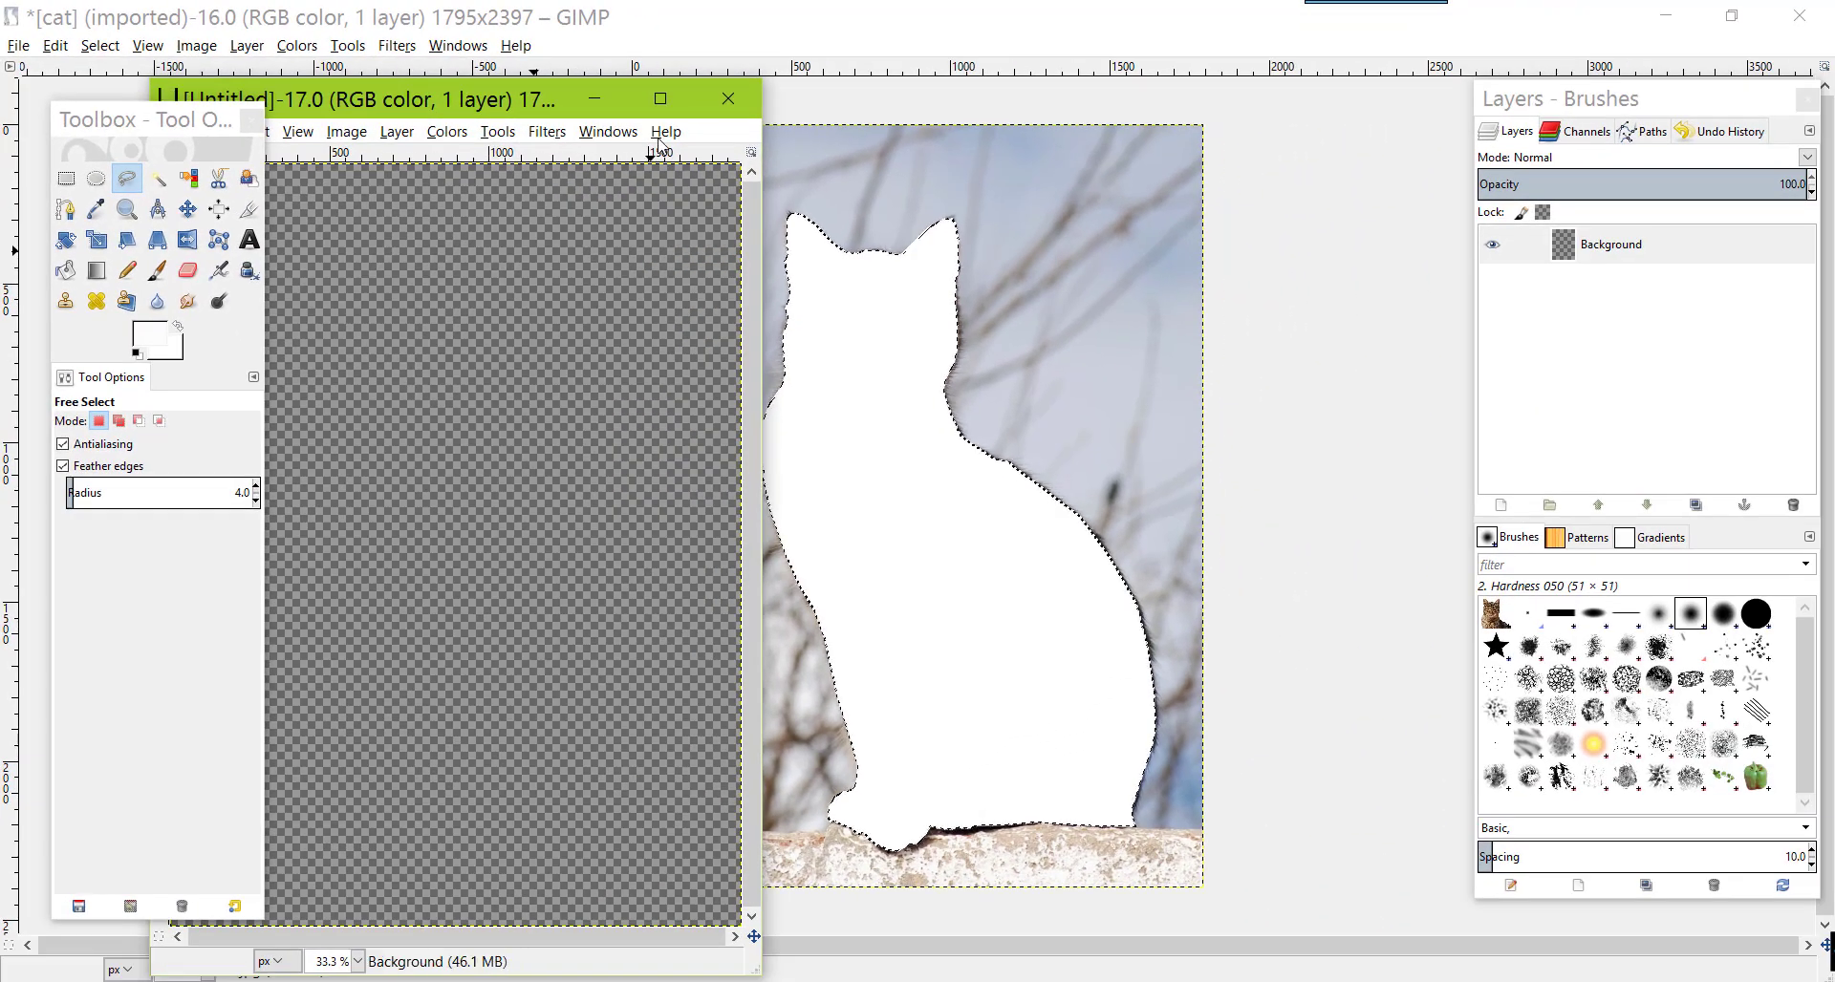
Paste the cut-out cat into the maximized new image and make it a new layer
{"action": "left_click", "coordinate": [662, 103]}
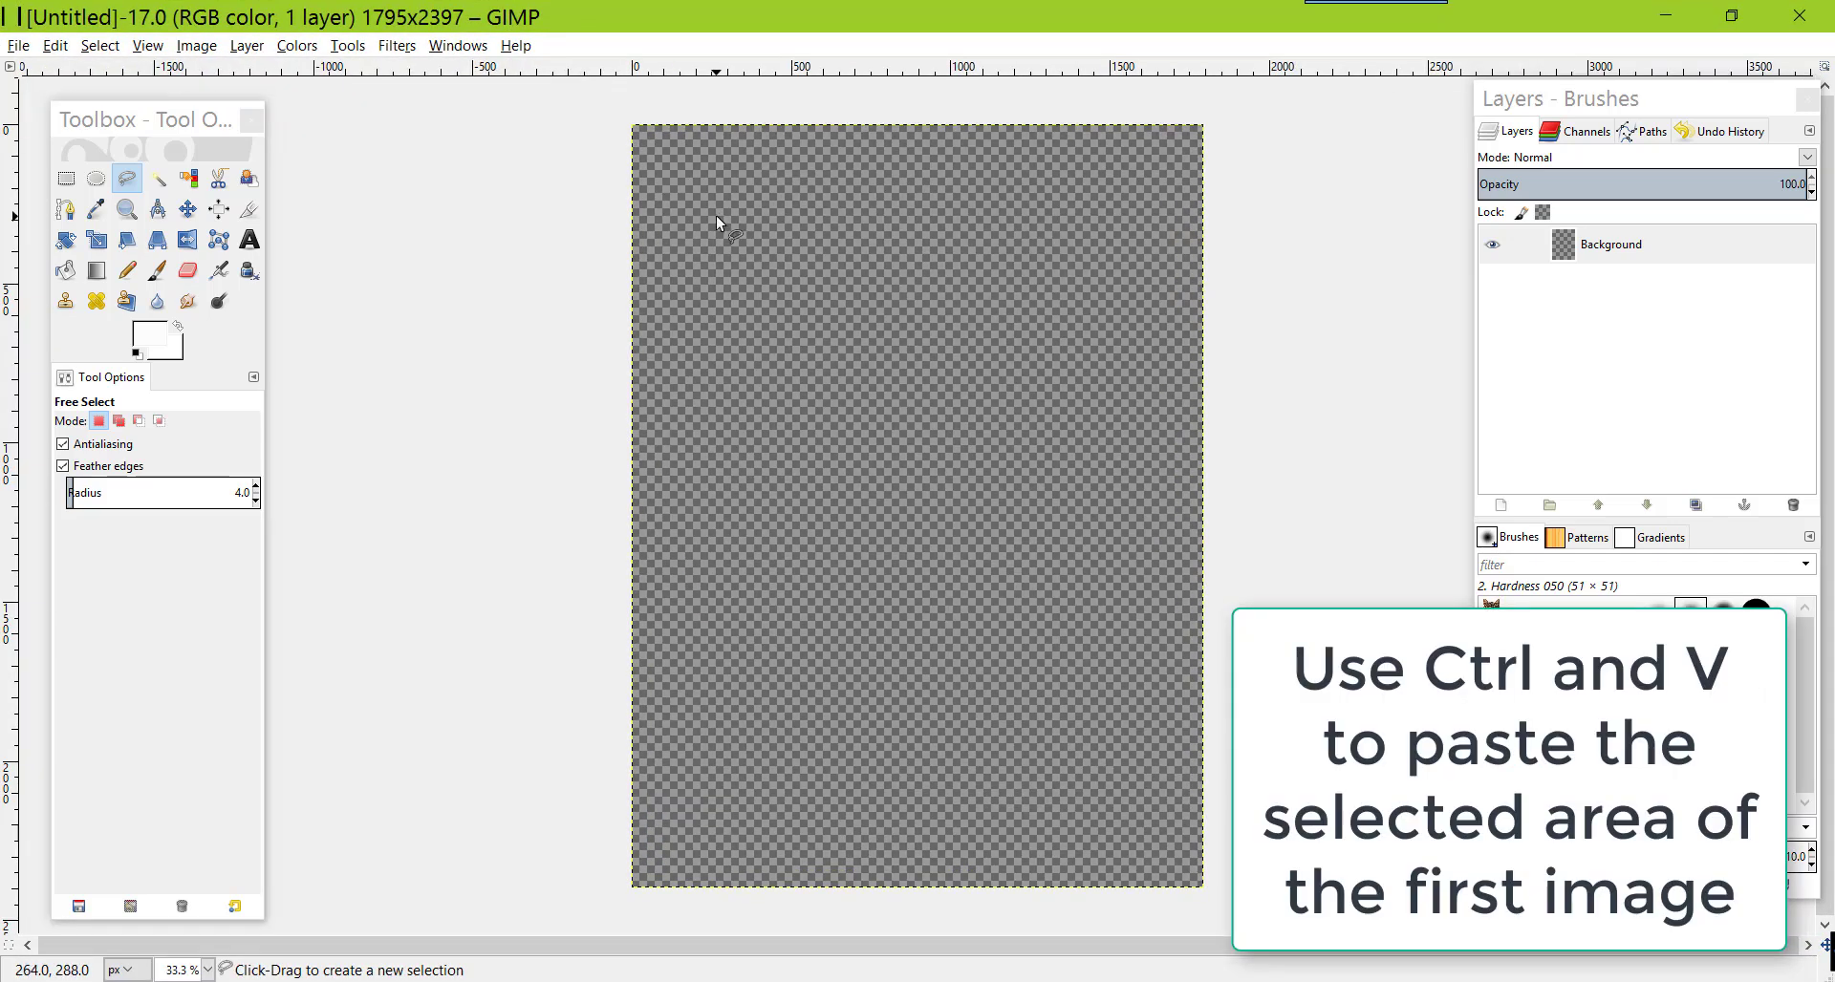
{"action": "key", "text": "ctrl+v"}
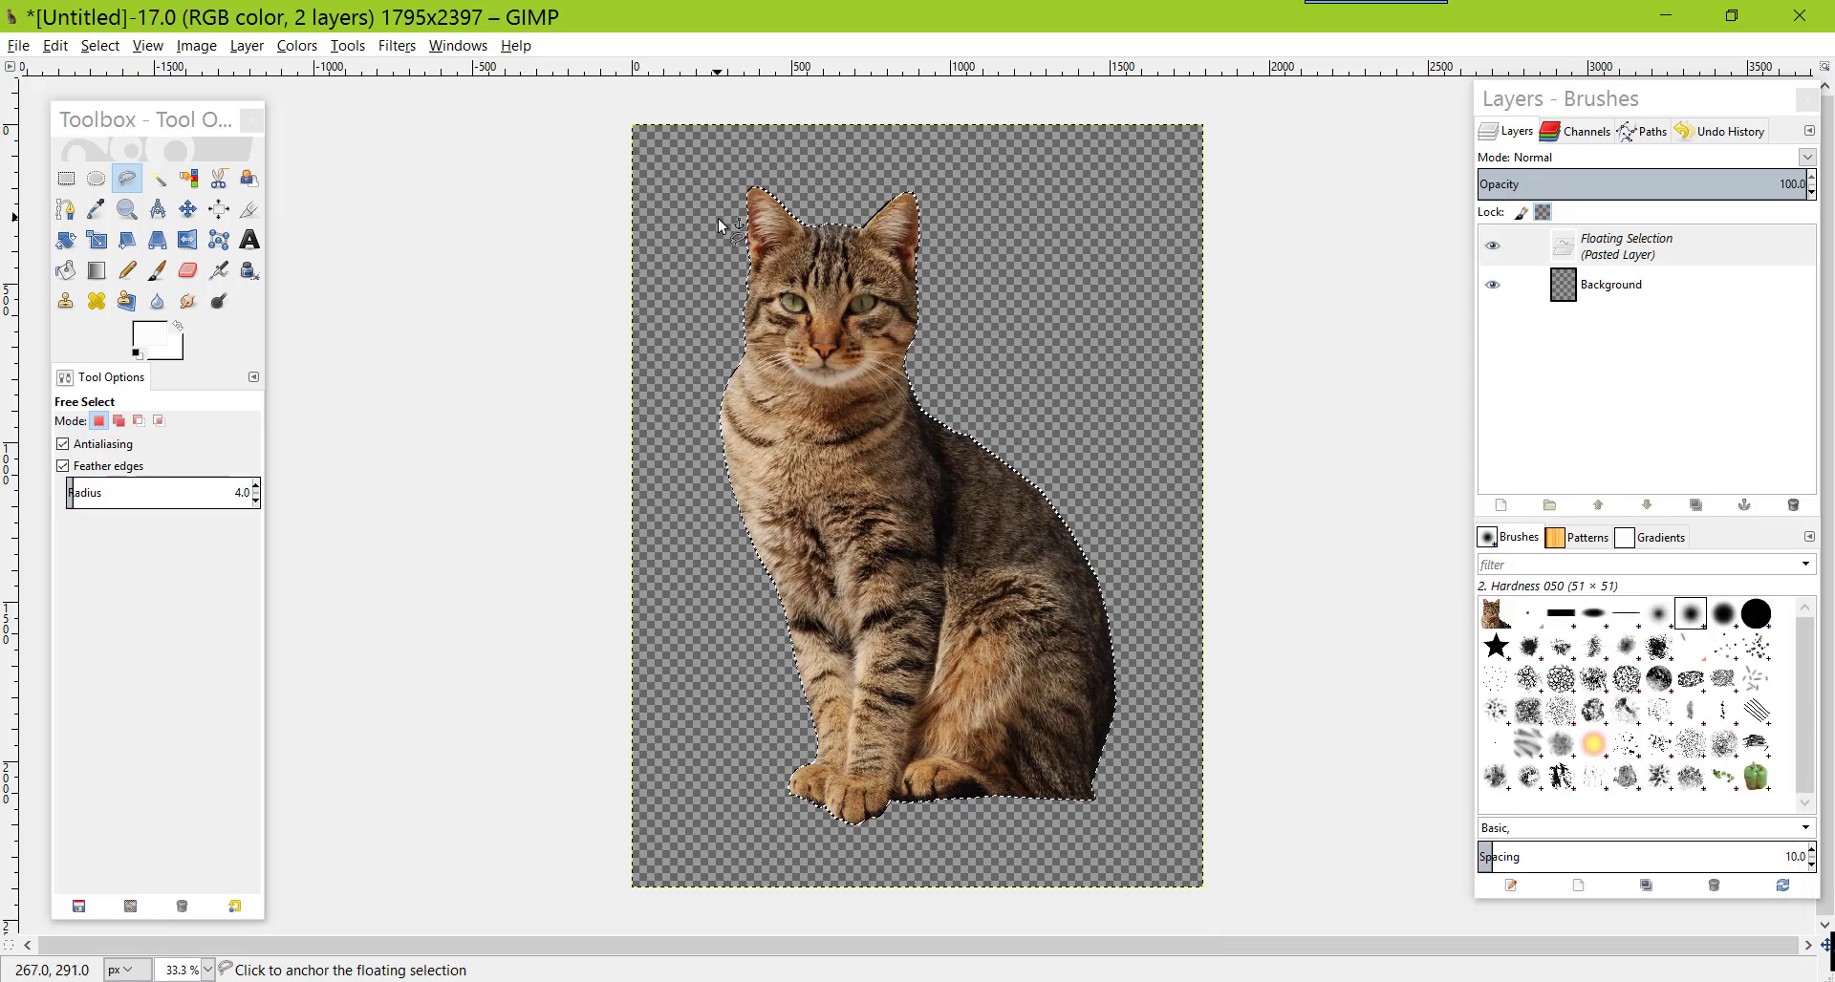
{"action": "key", "text": "shift+ctrl+n"}
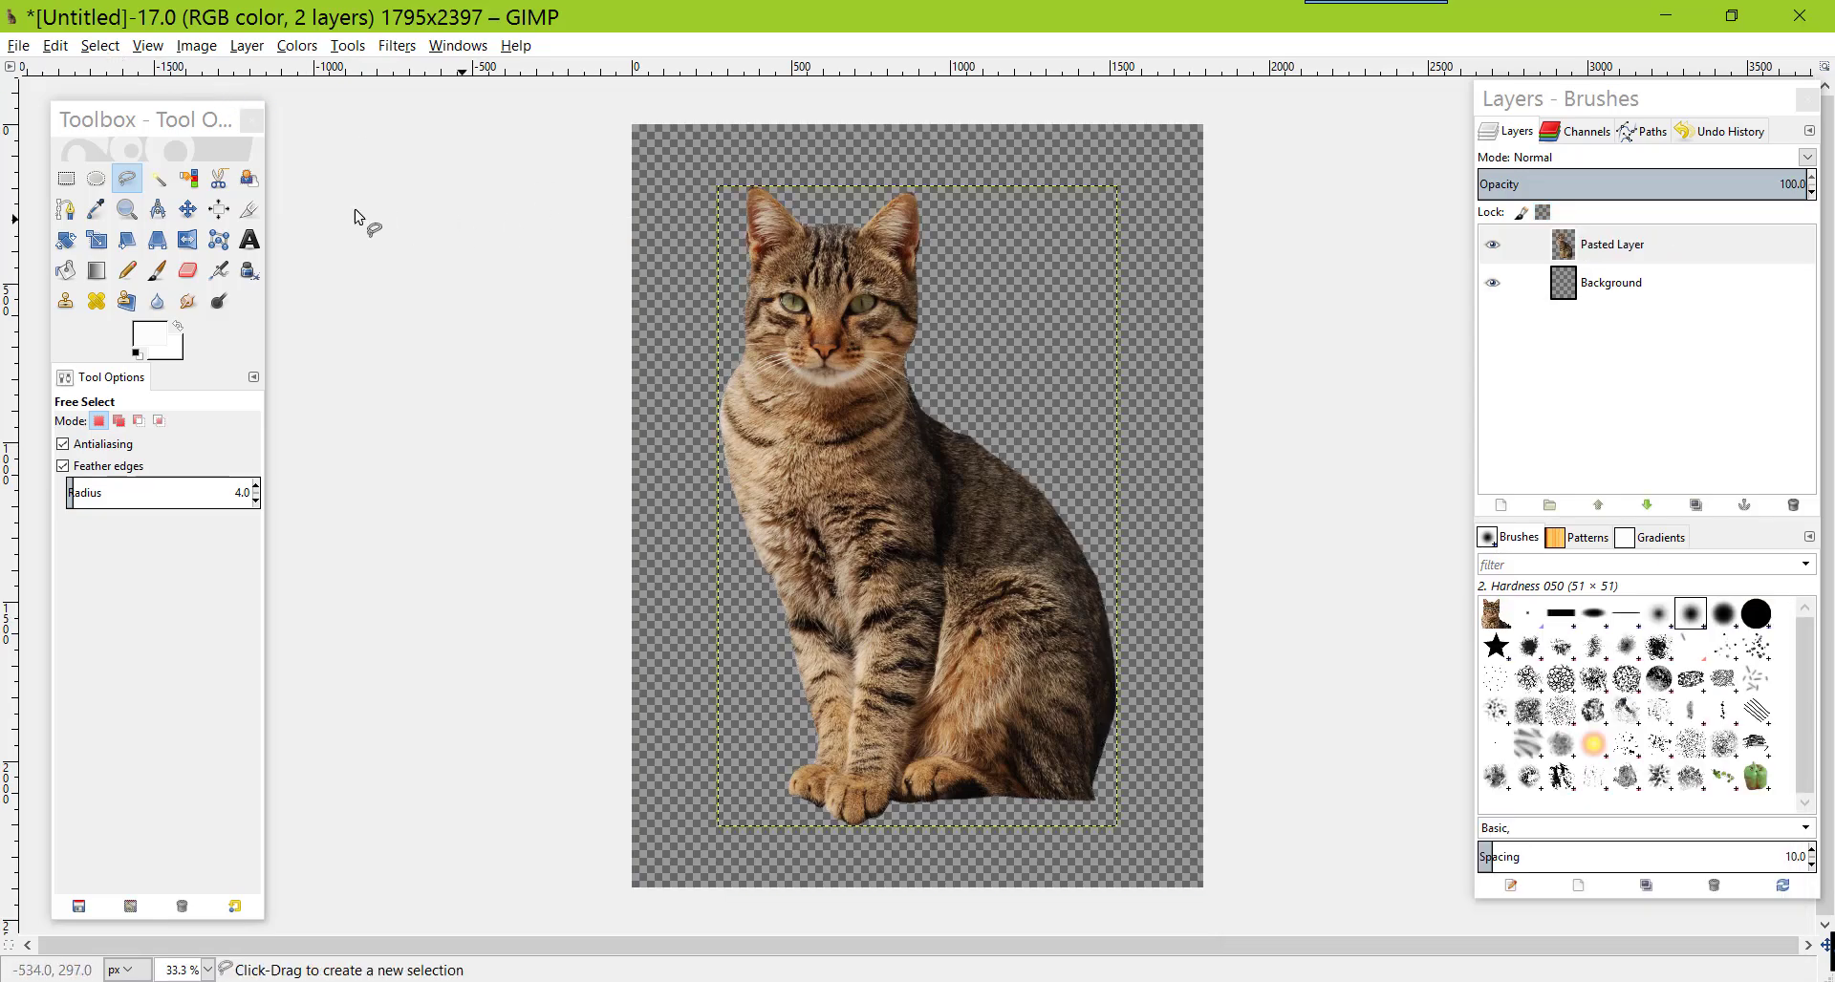
{"action": "left_click", "coordinate": [20, 47]}
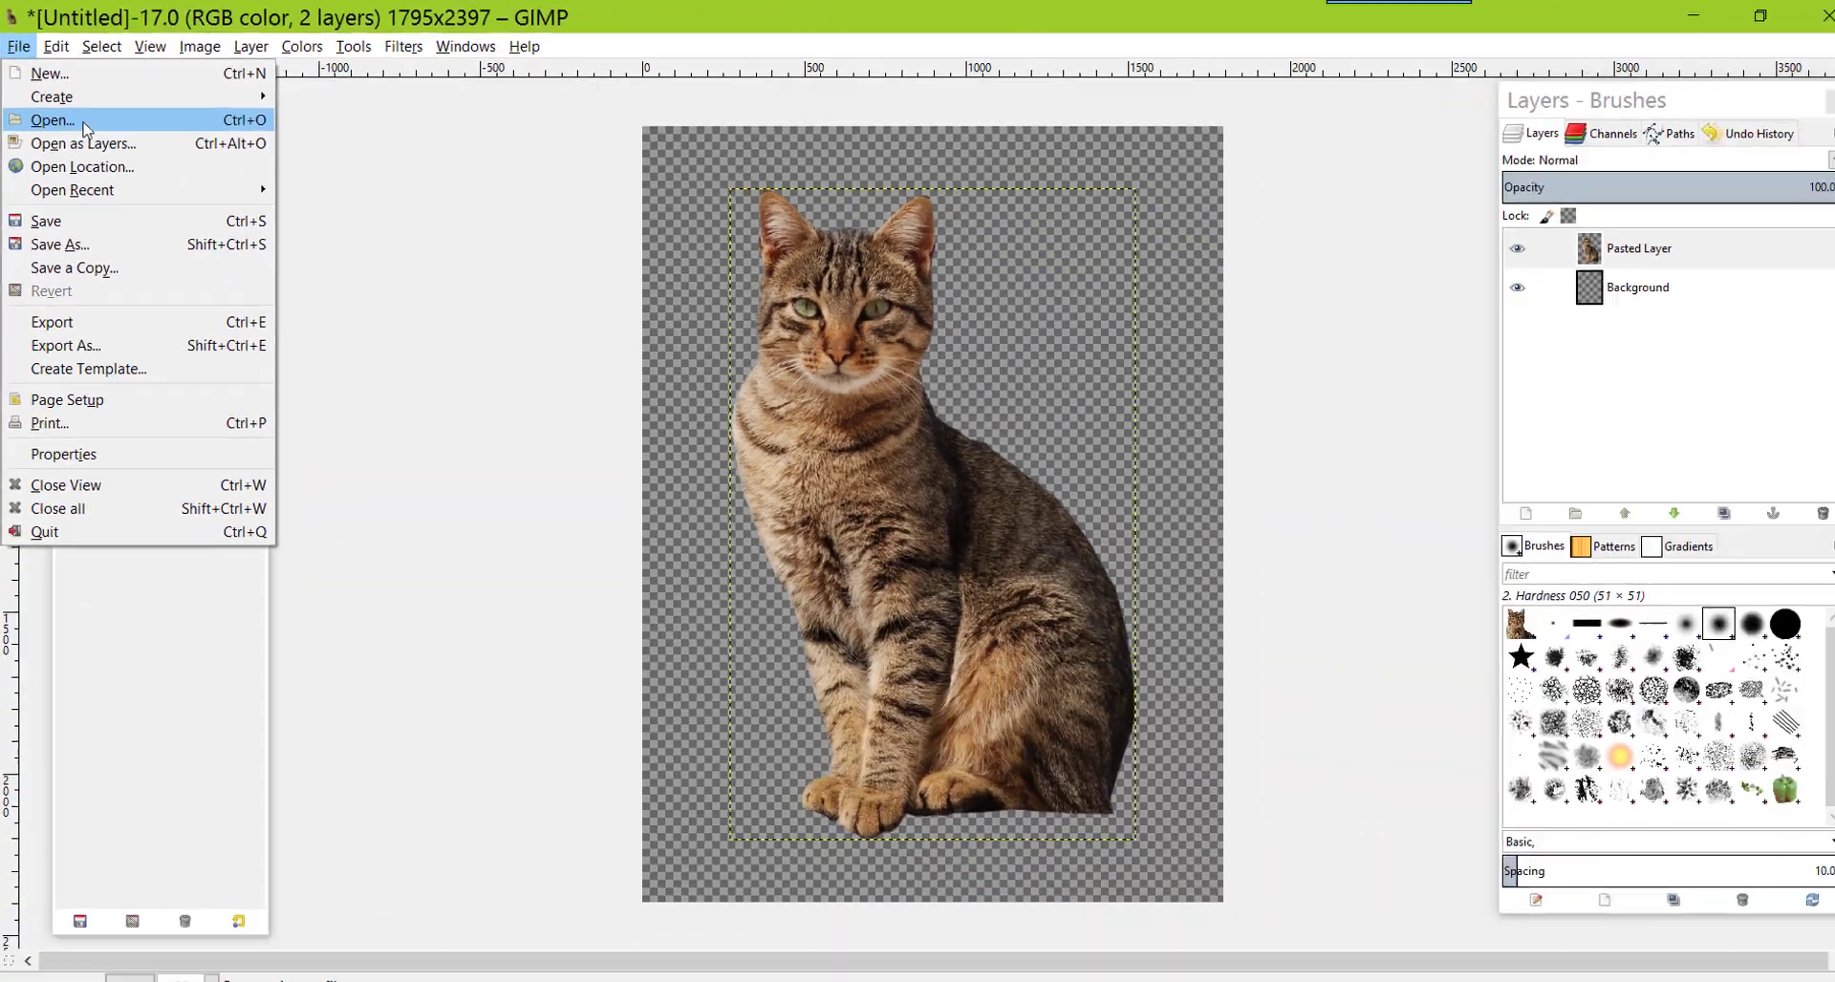
Open 4-Nature-Wallpapers-2014-1.jpg from the Wallpapers > Nature folder
{"action": "left_click", "coordinate": [86, 128]}
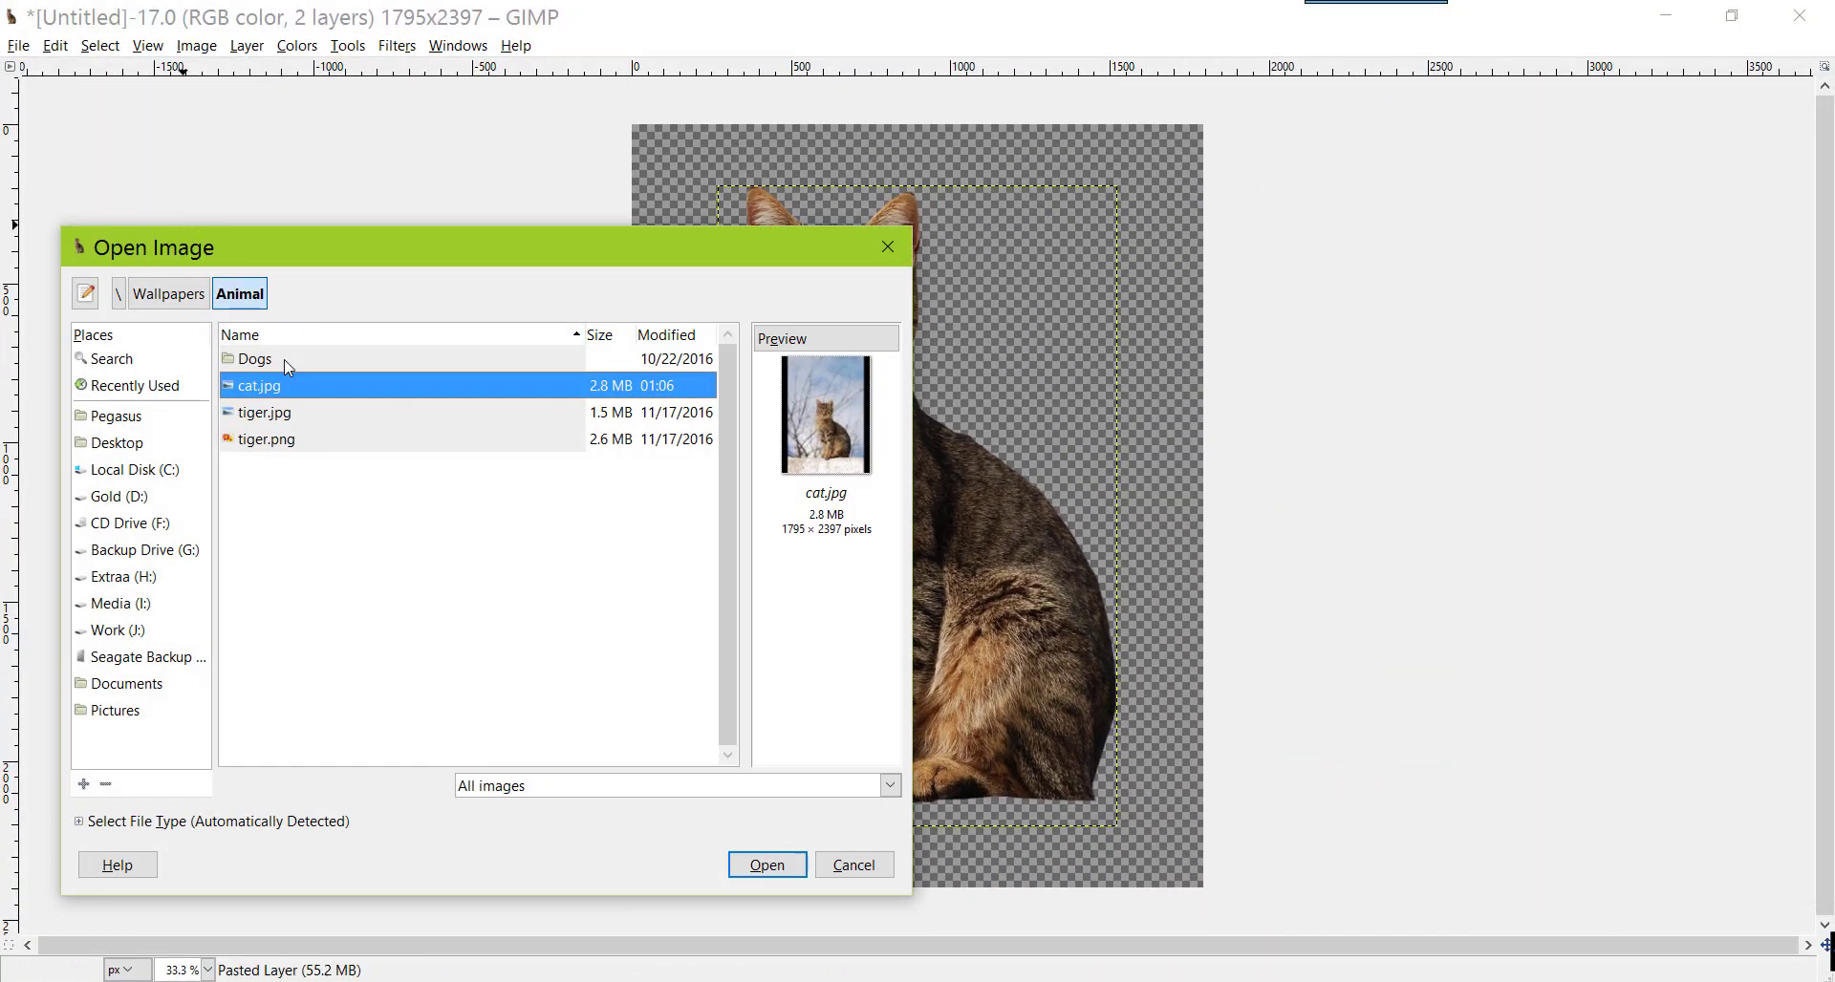
{"action": "left_click", "coordinate": [169, 293]}
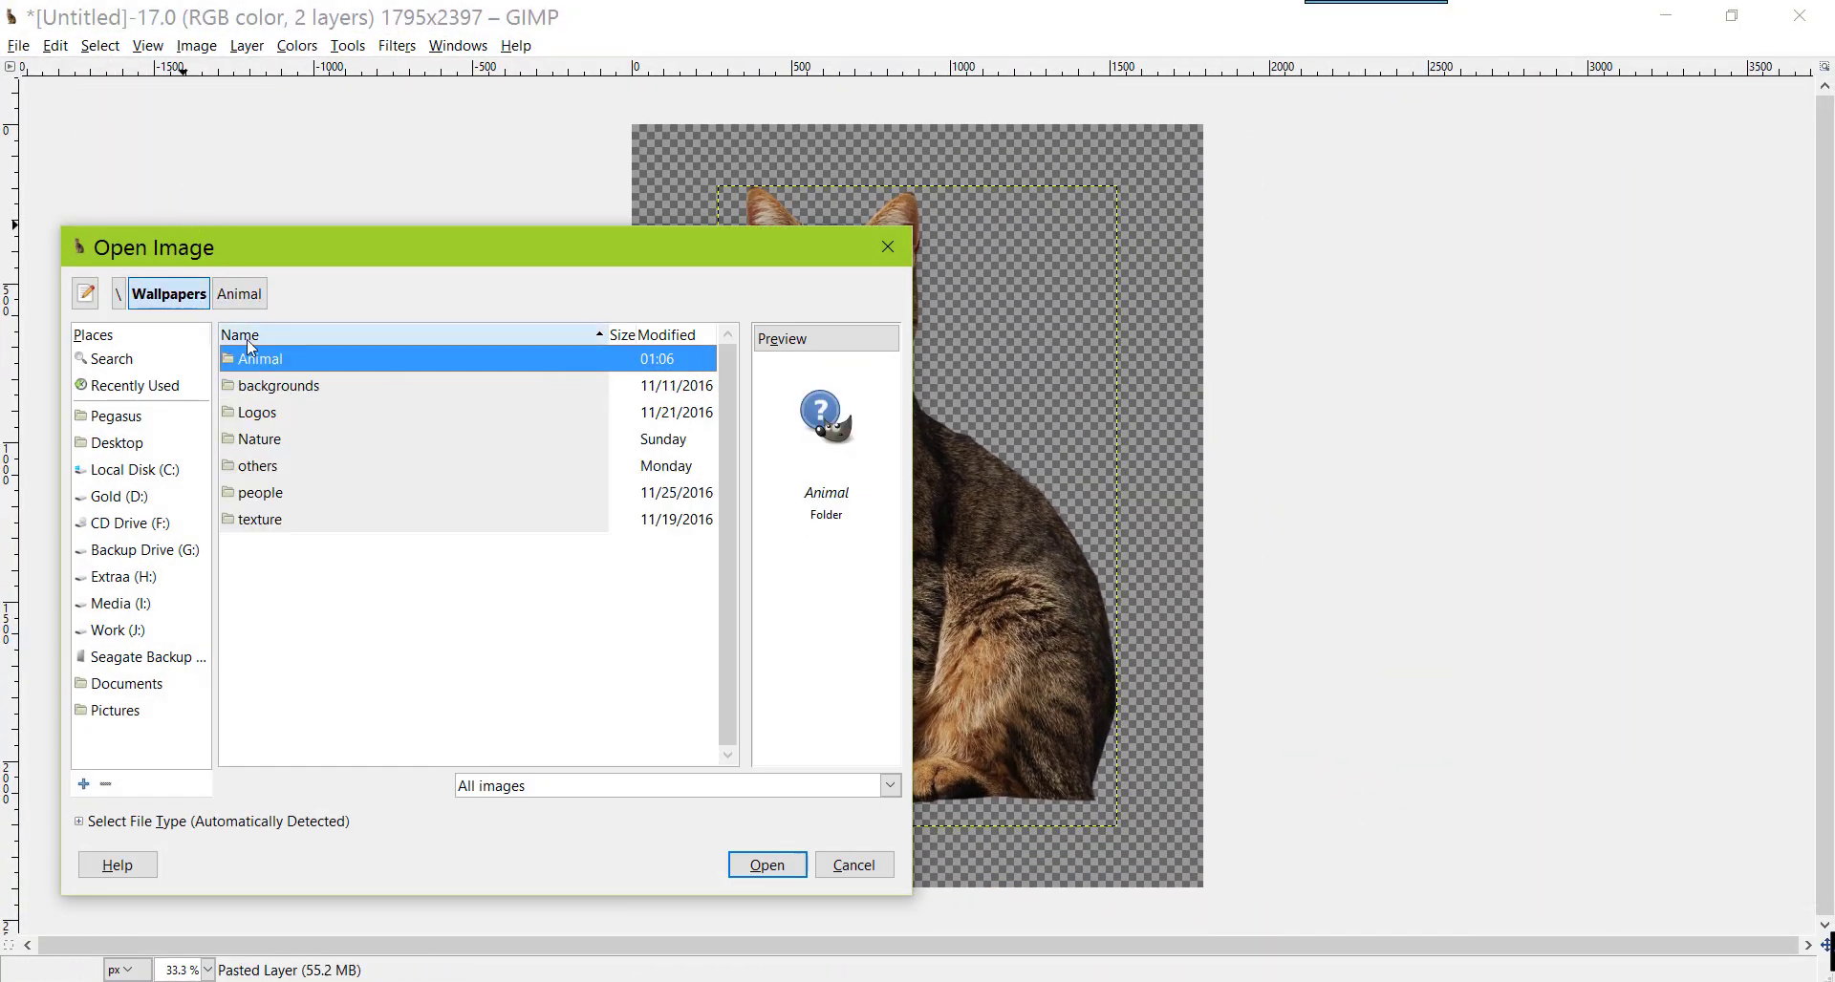
{"action": "double_click", "coordinate": [304, 440]}
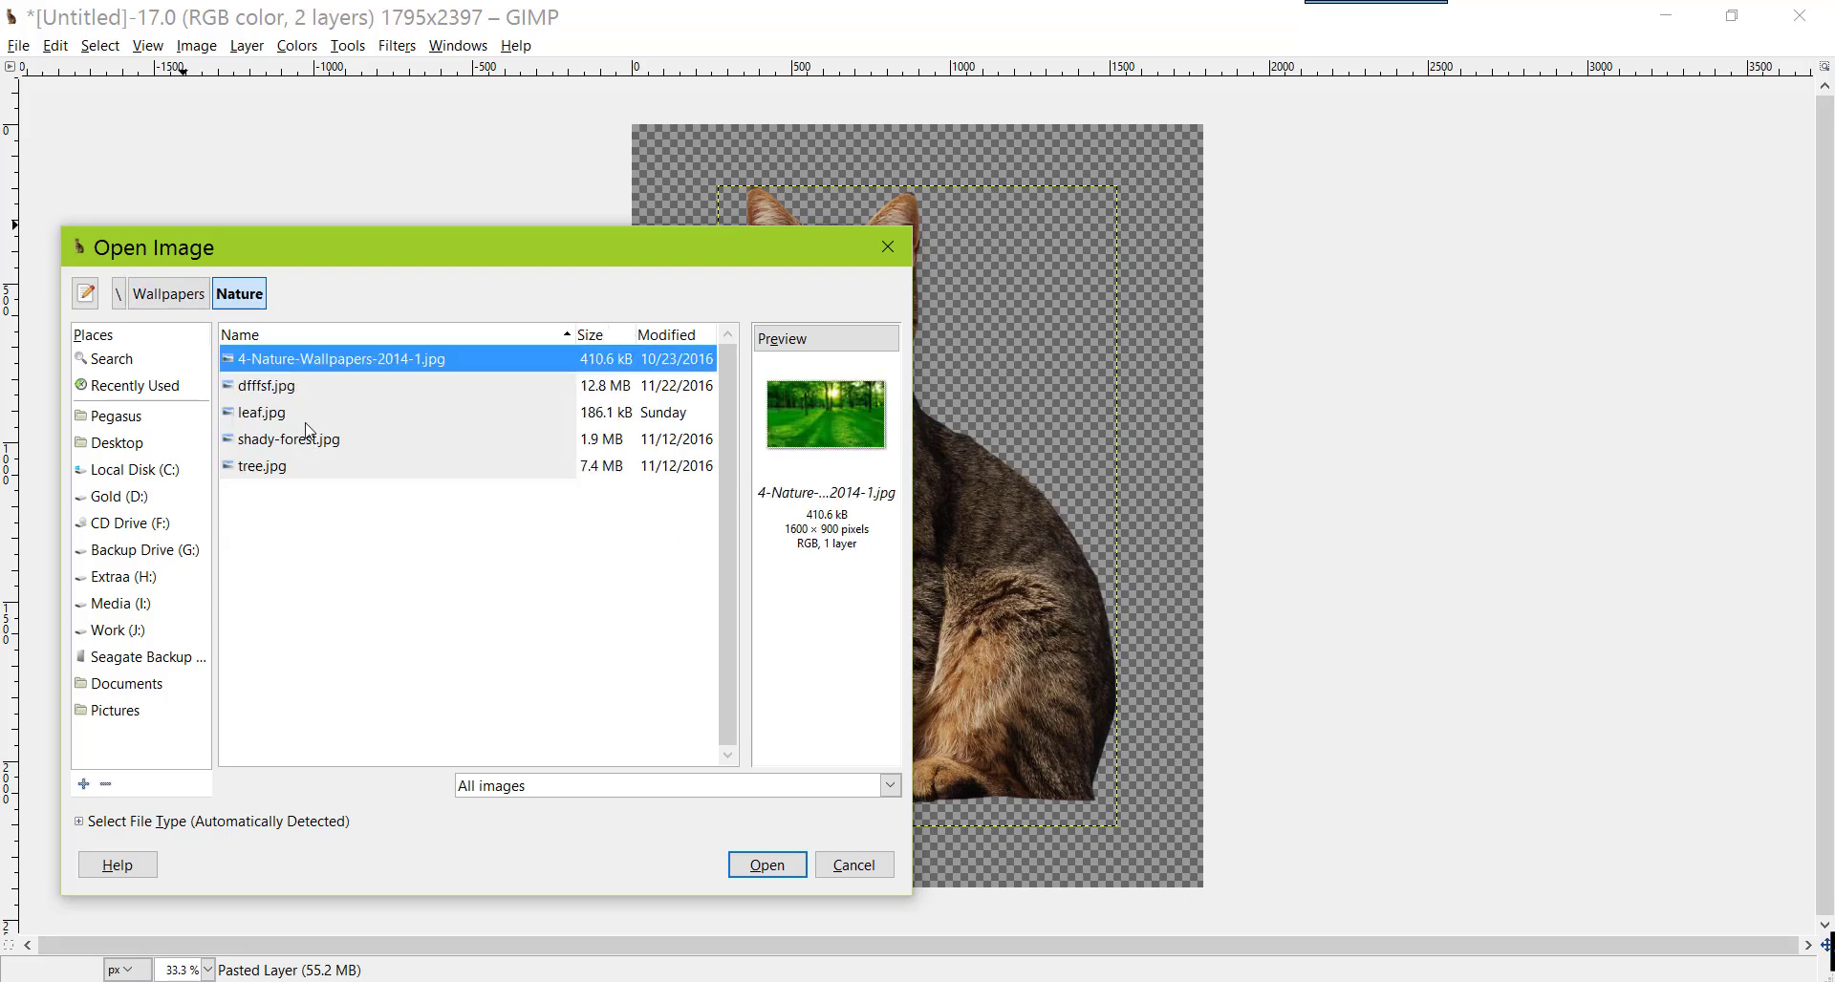
{"action": "left_click", "coordinate": [767, 865]}
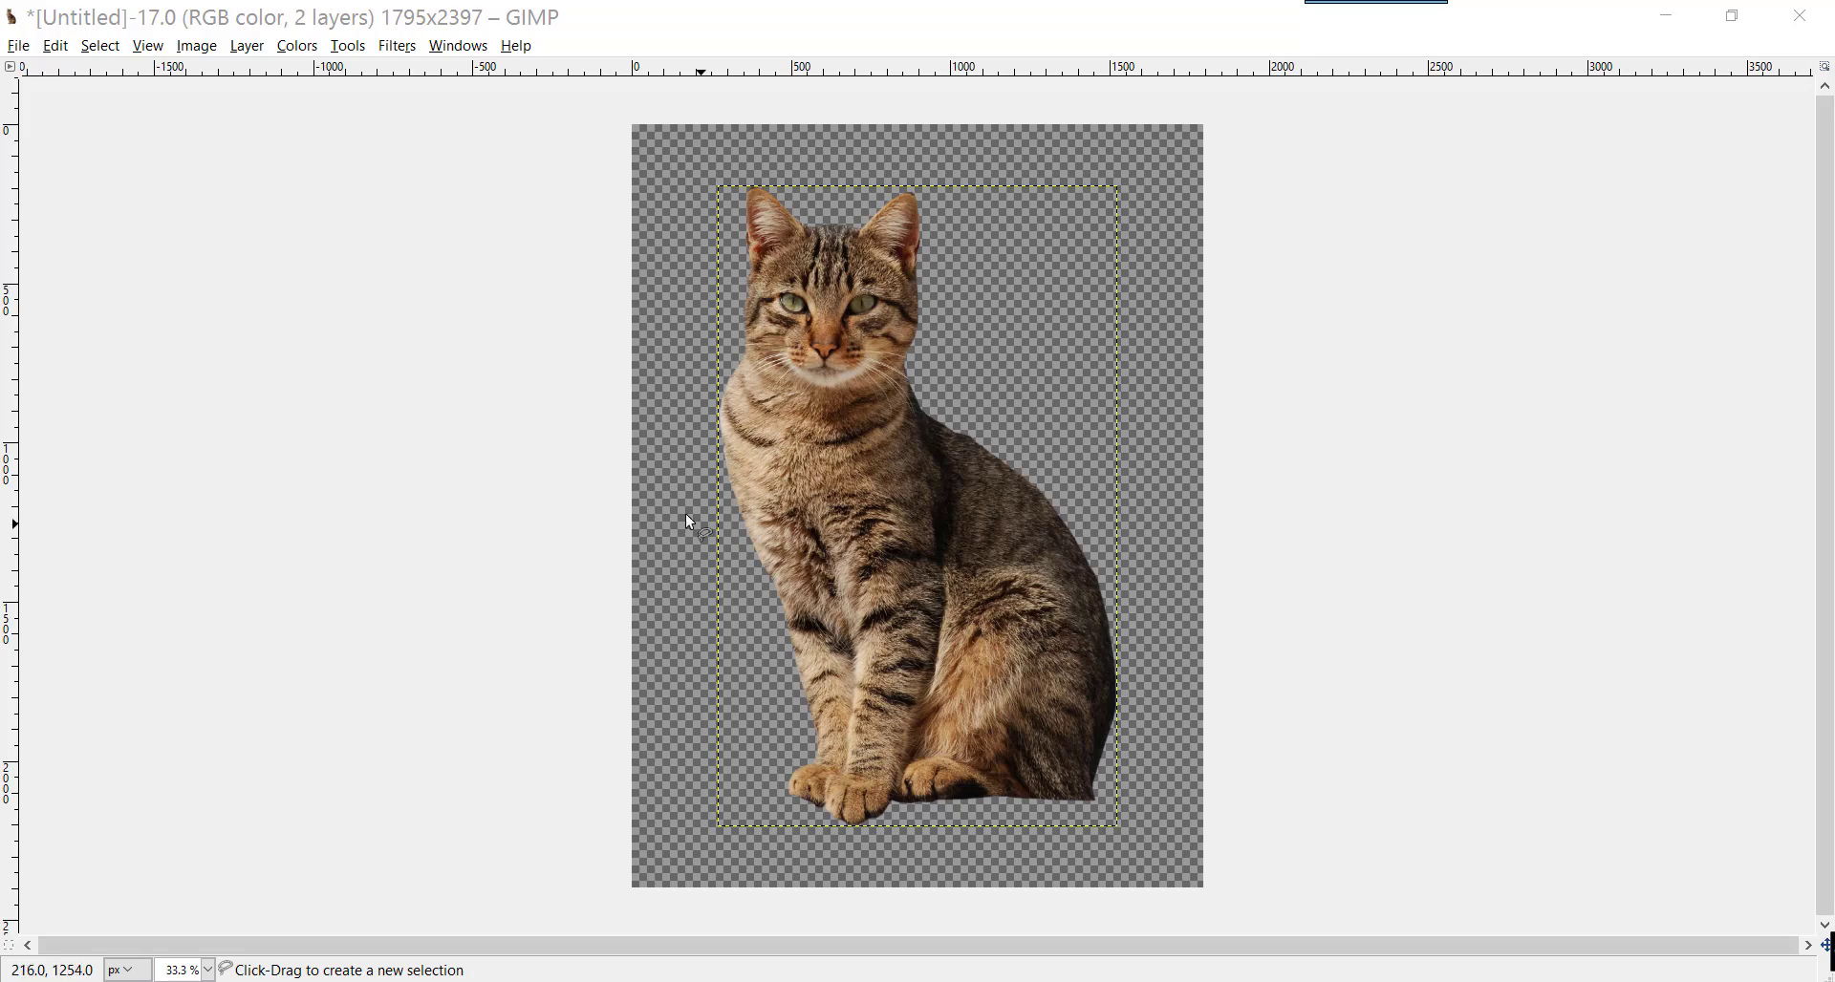
Cut the whole forest picture to the clipboard and minimize its window
{"action": "left_click", "coordinate": [1732, 17]}
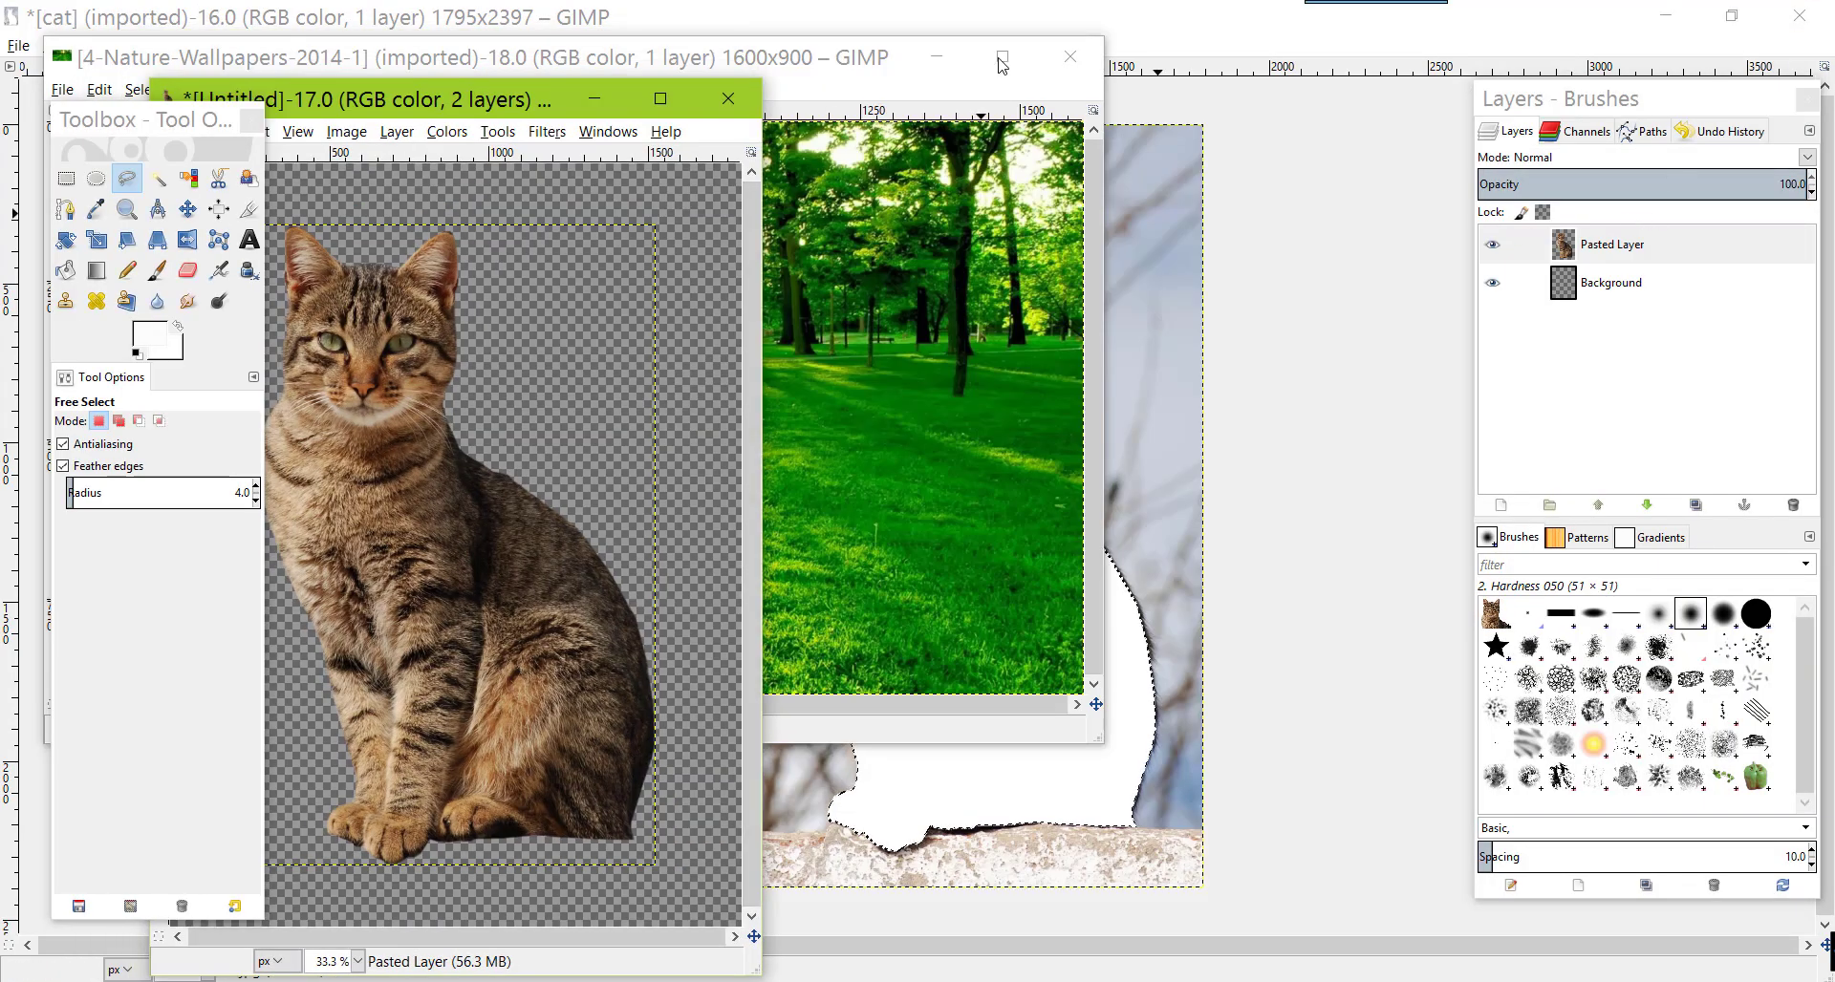
{"action": "left_click", "coordinate": [904, 60]}
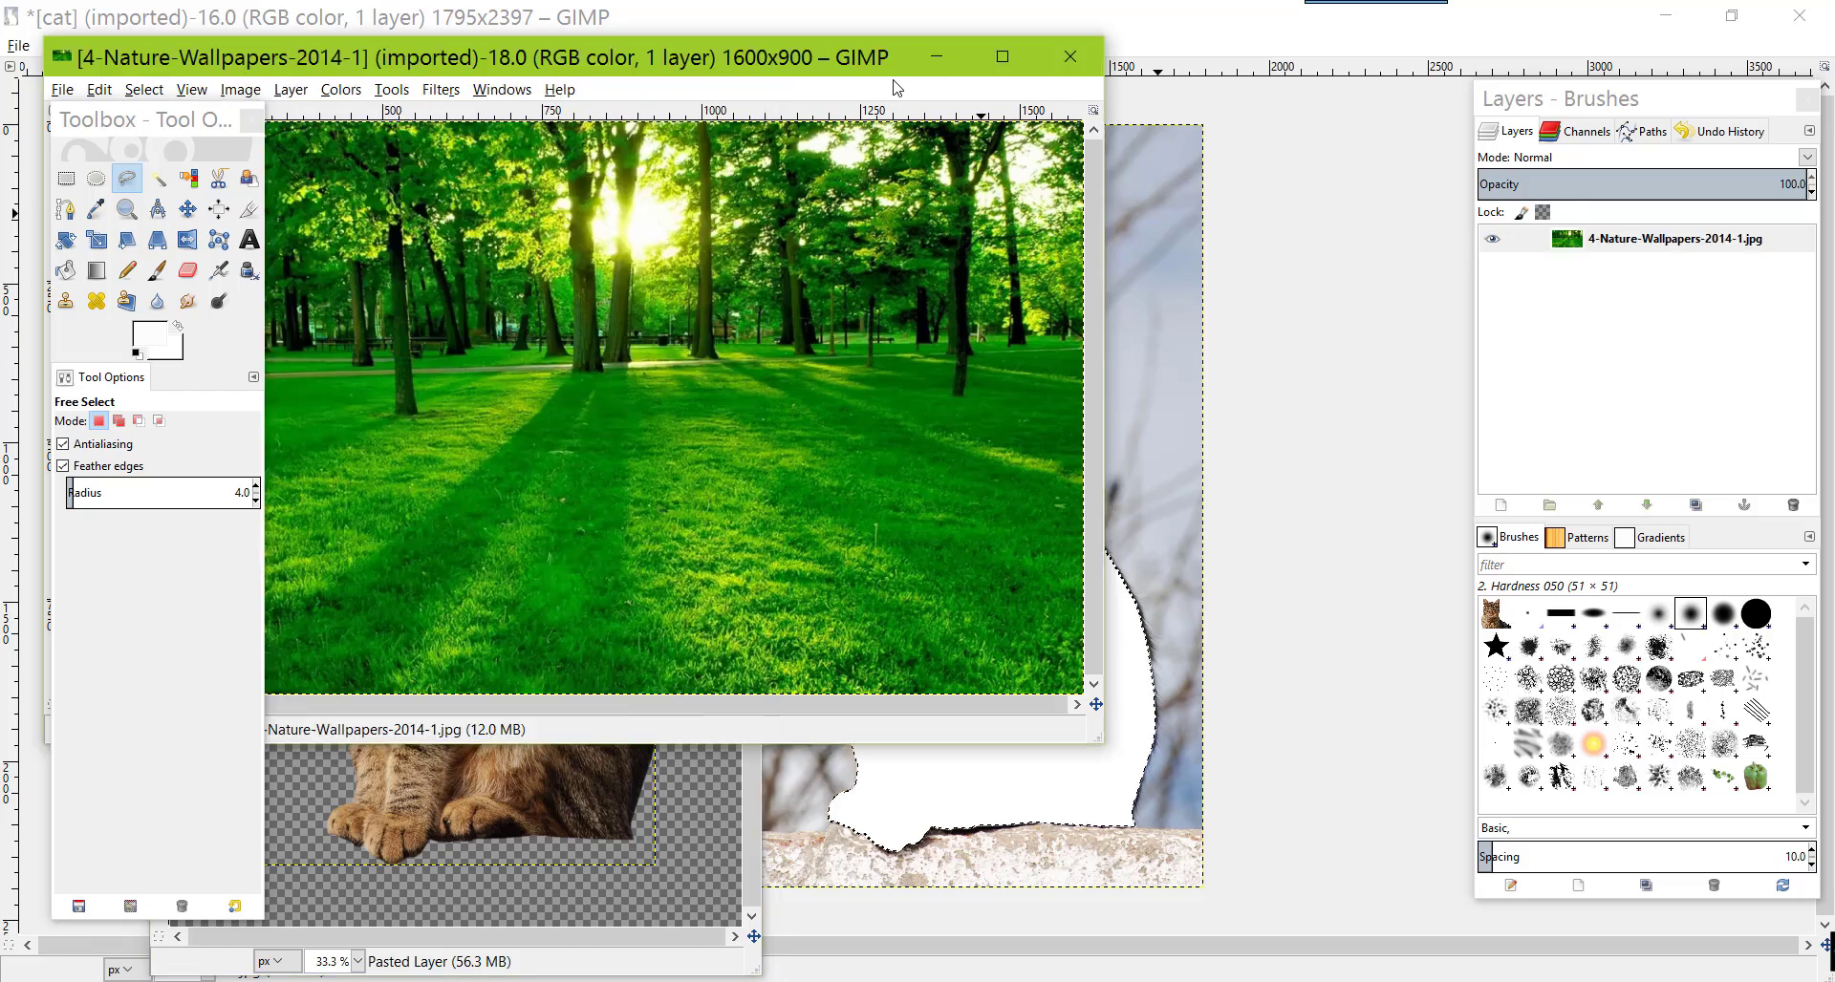
{"action": "left_click", "coordinate": [1617, 250]}
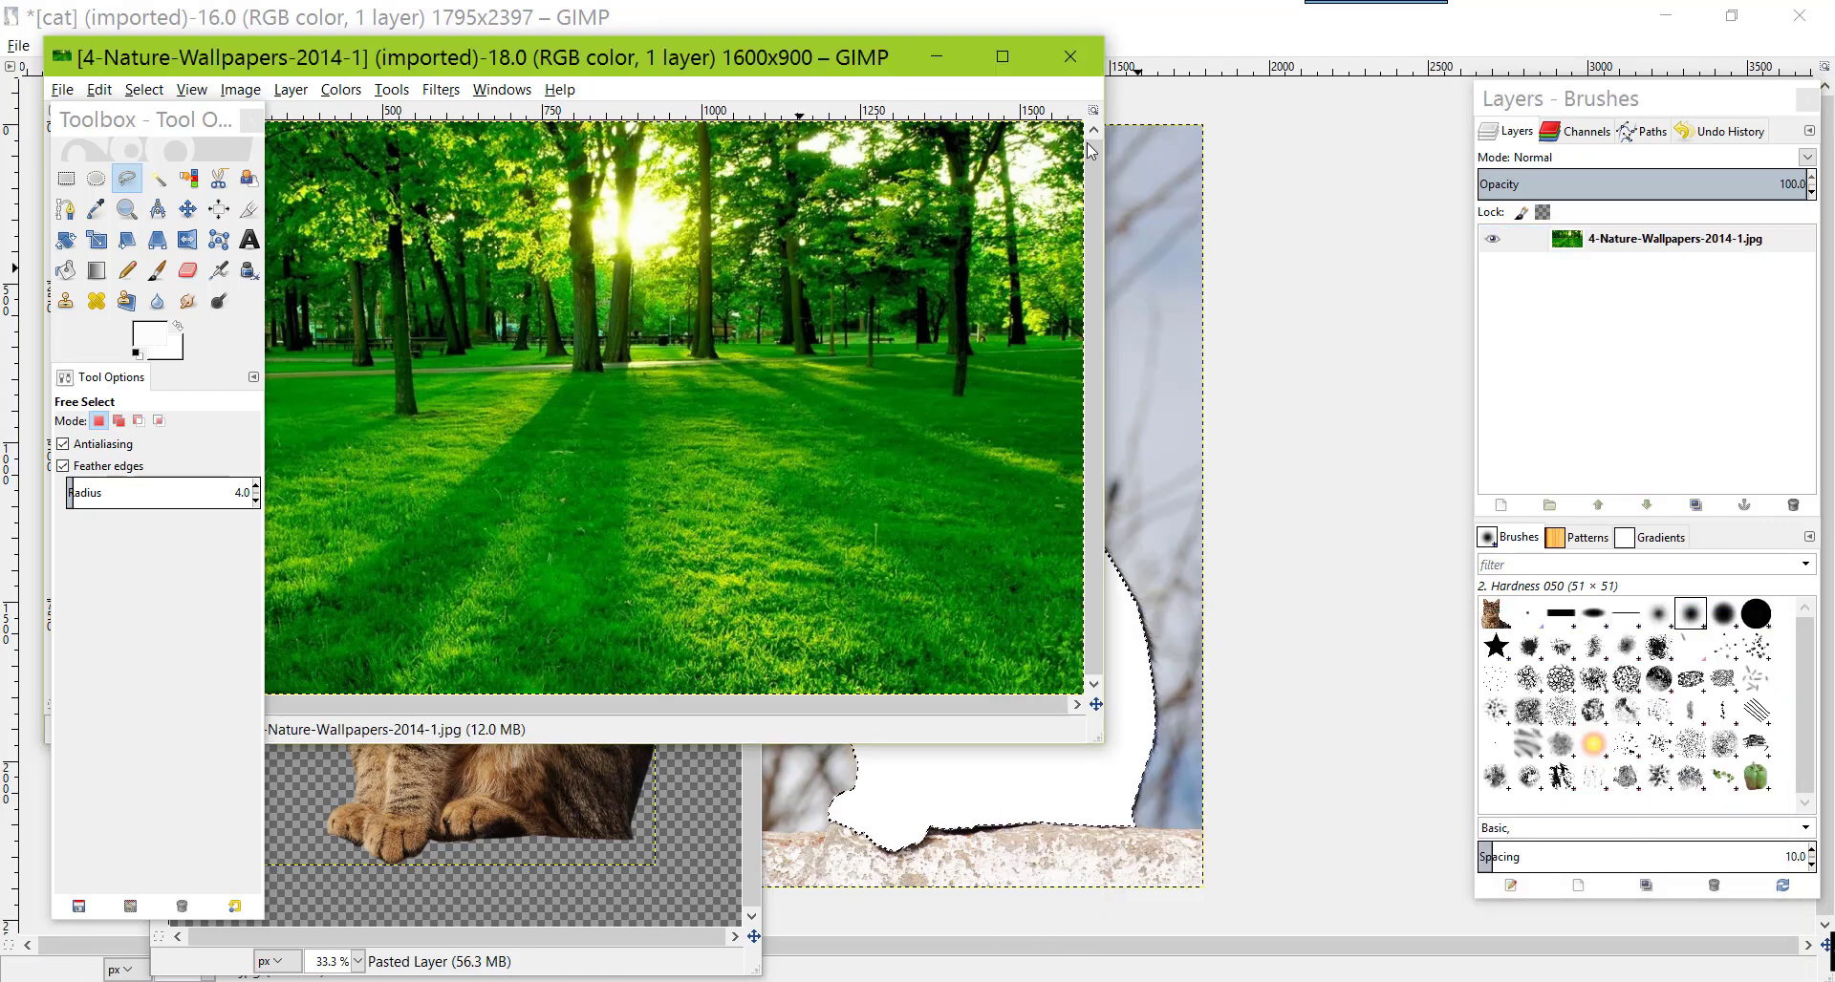
{"action": "left_click_drag", "start_coordinate": [823, 60], "coordinate": [1140, 177]}
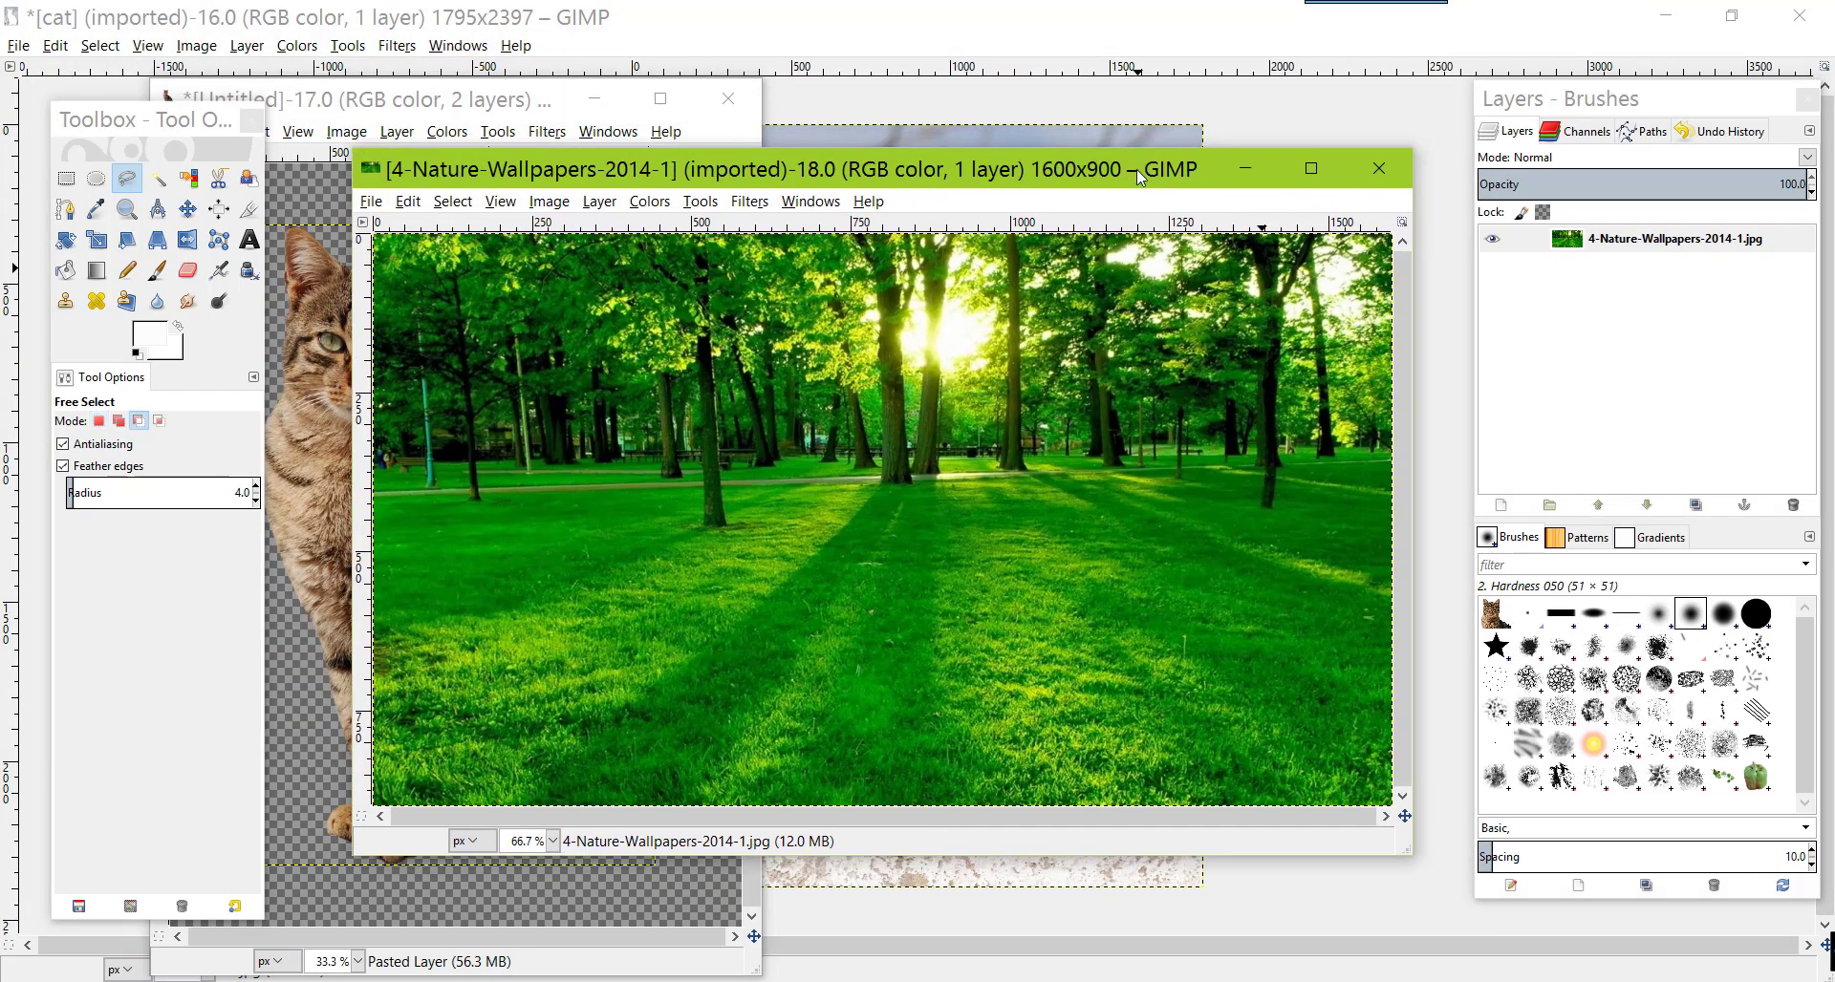
{"action": "key", "text": "ctrl+v"}
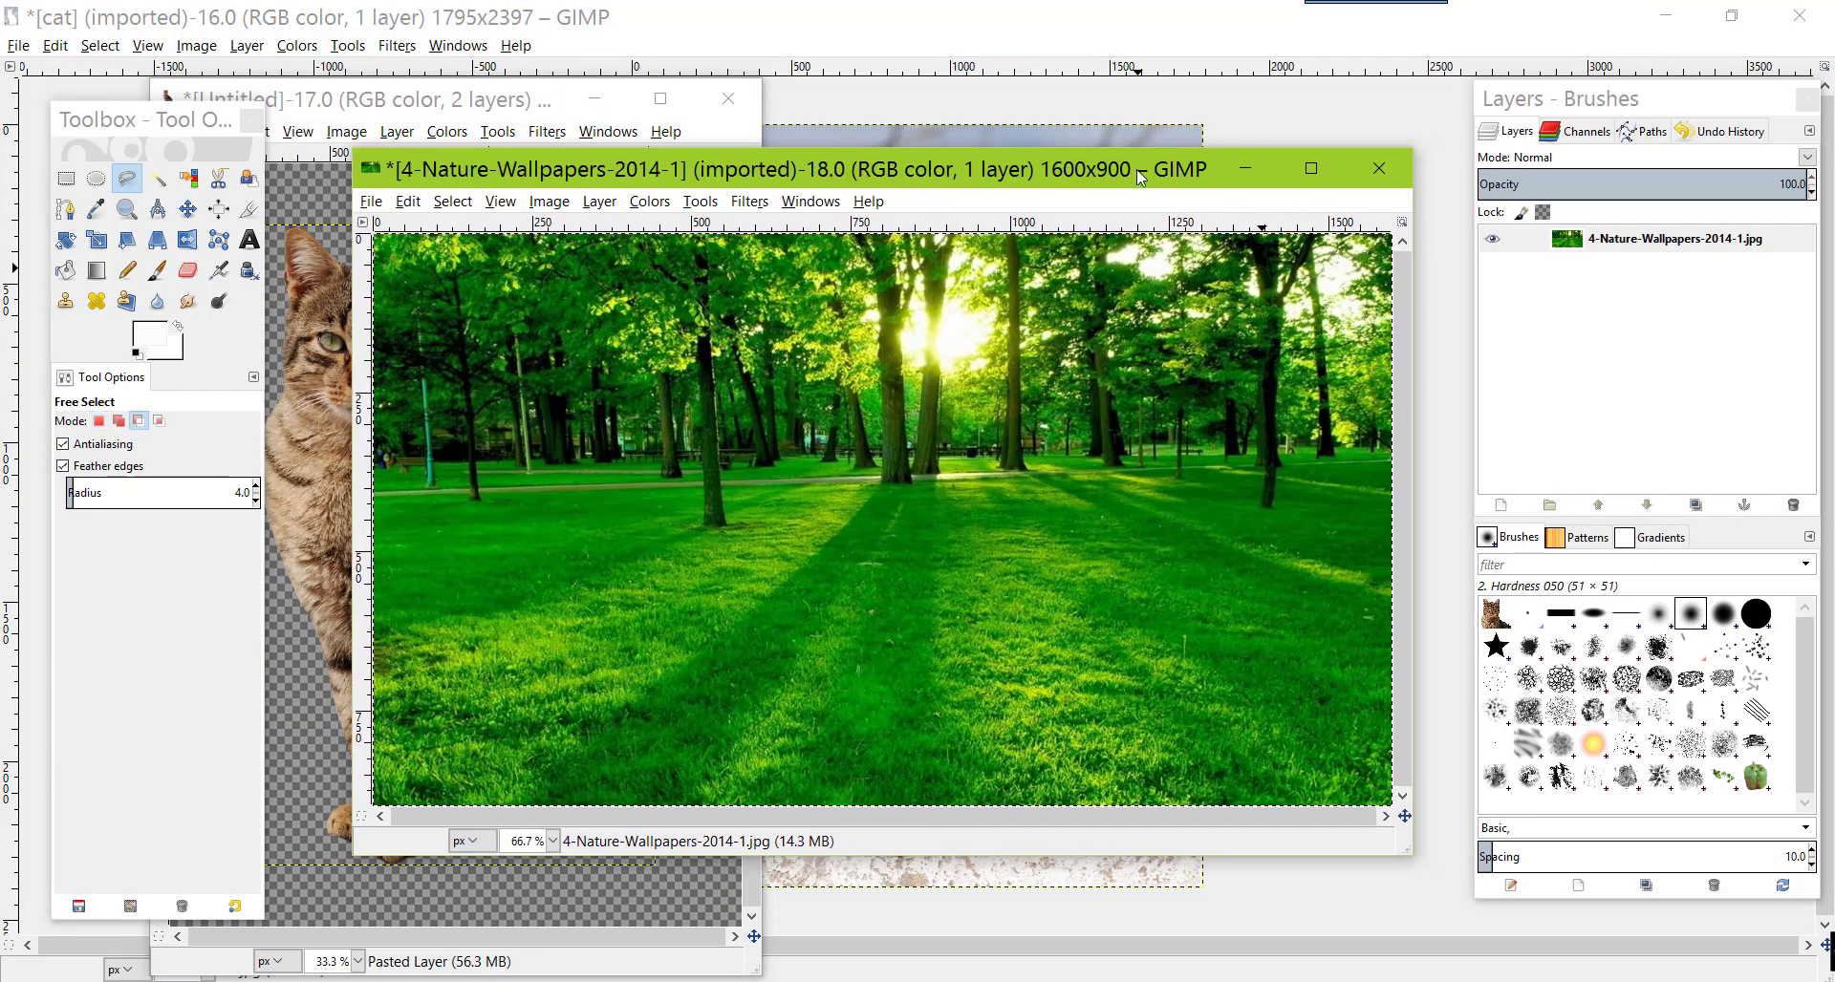
{"action": "key", "text": "ctrl+x"}
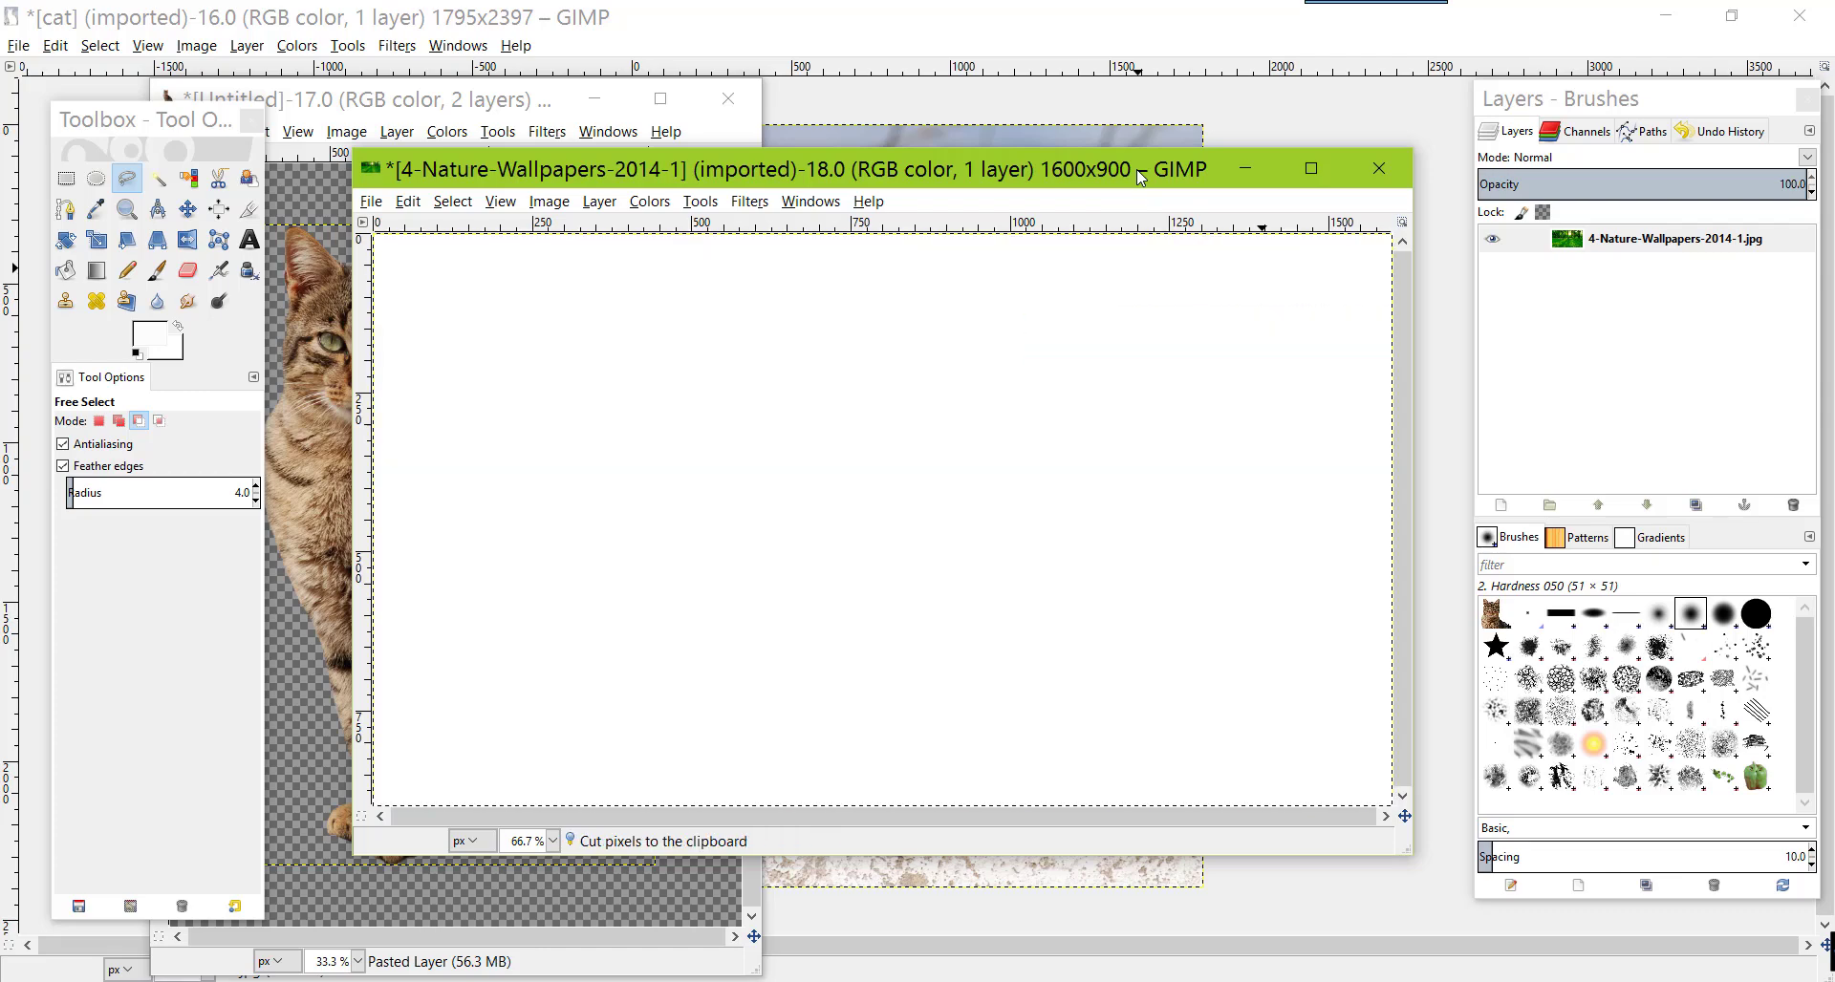
{"action": "left_click", "coordinate": [1245, 169]}
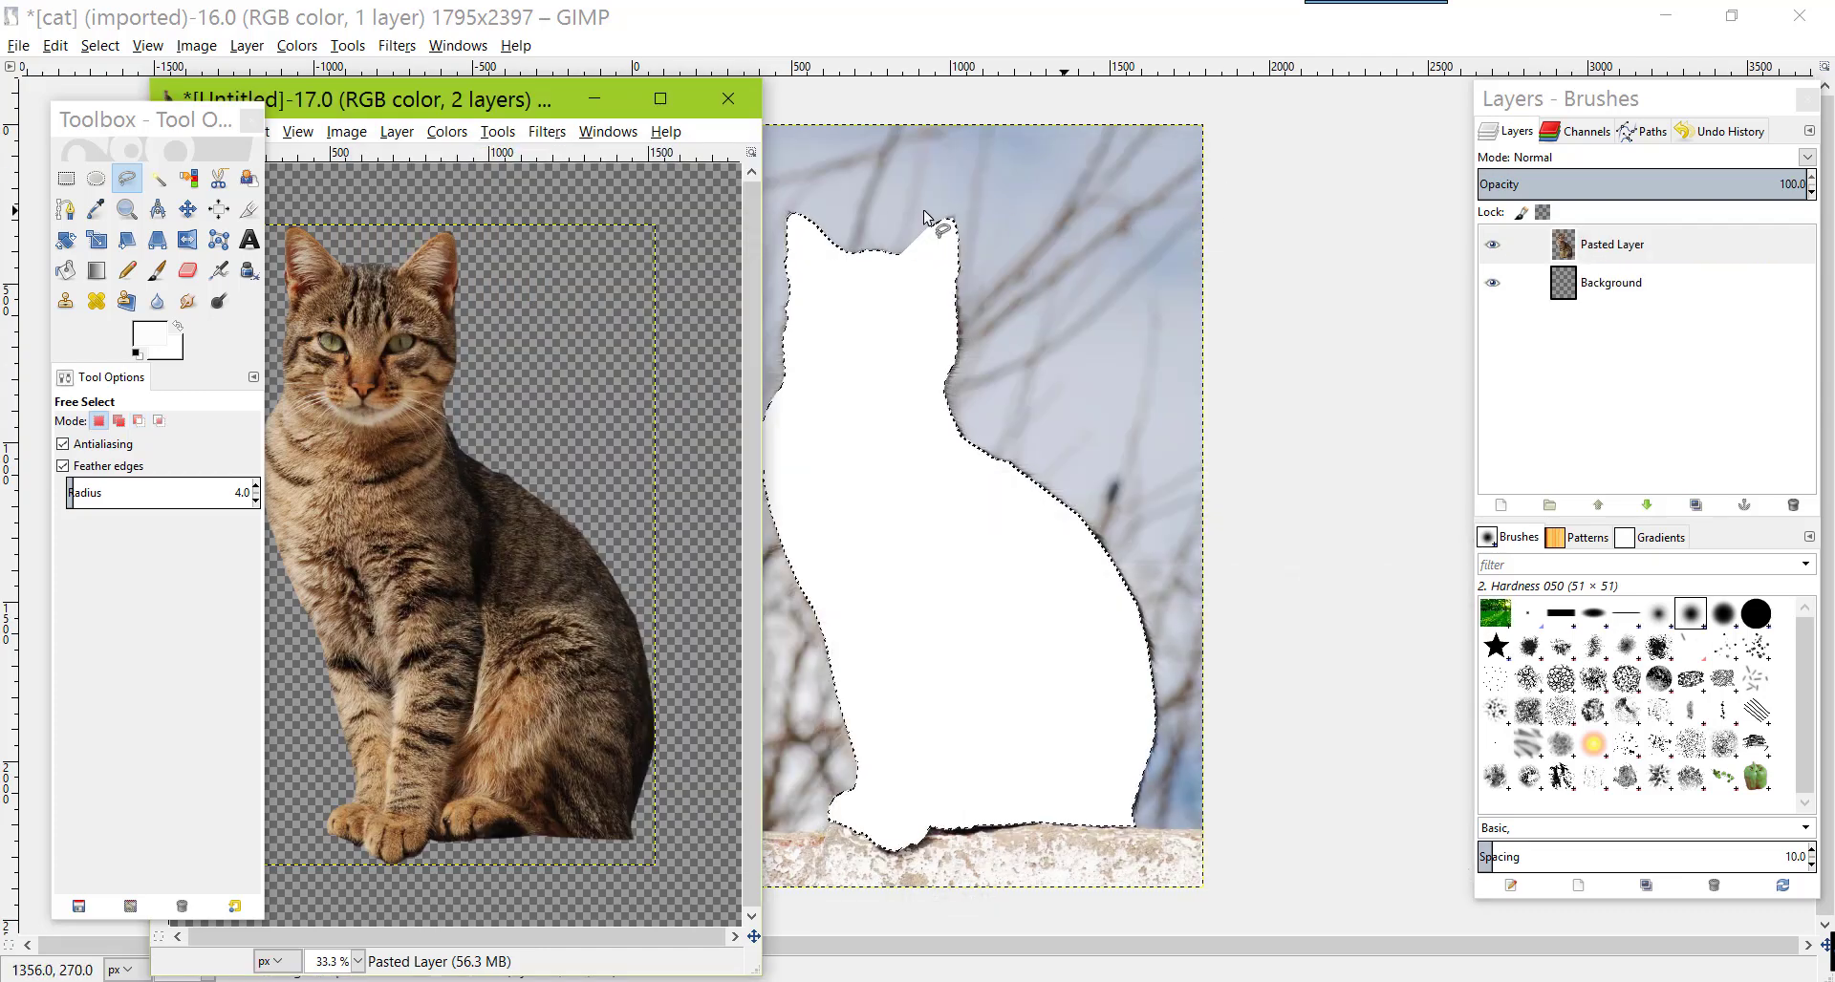
Paste the forest into the cat image as a new layer lowered beneath the cat
{"action": "double_click", "coordinate": [421, 105]}
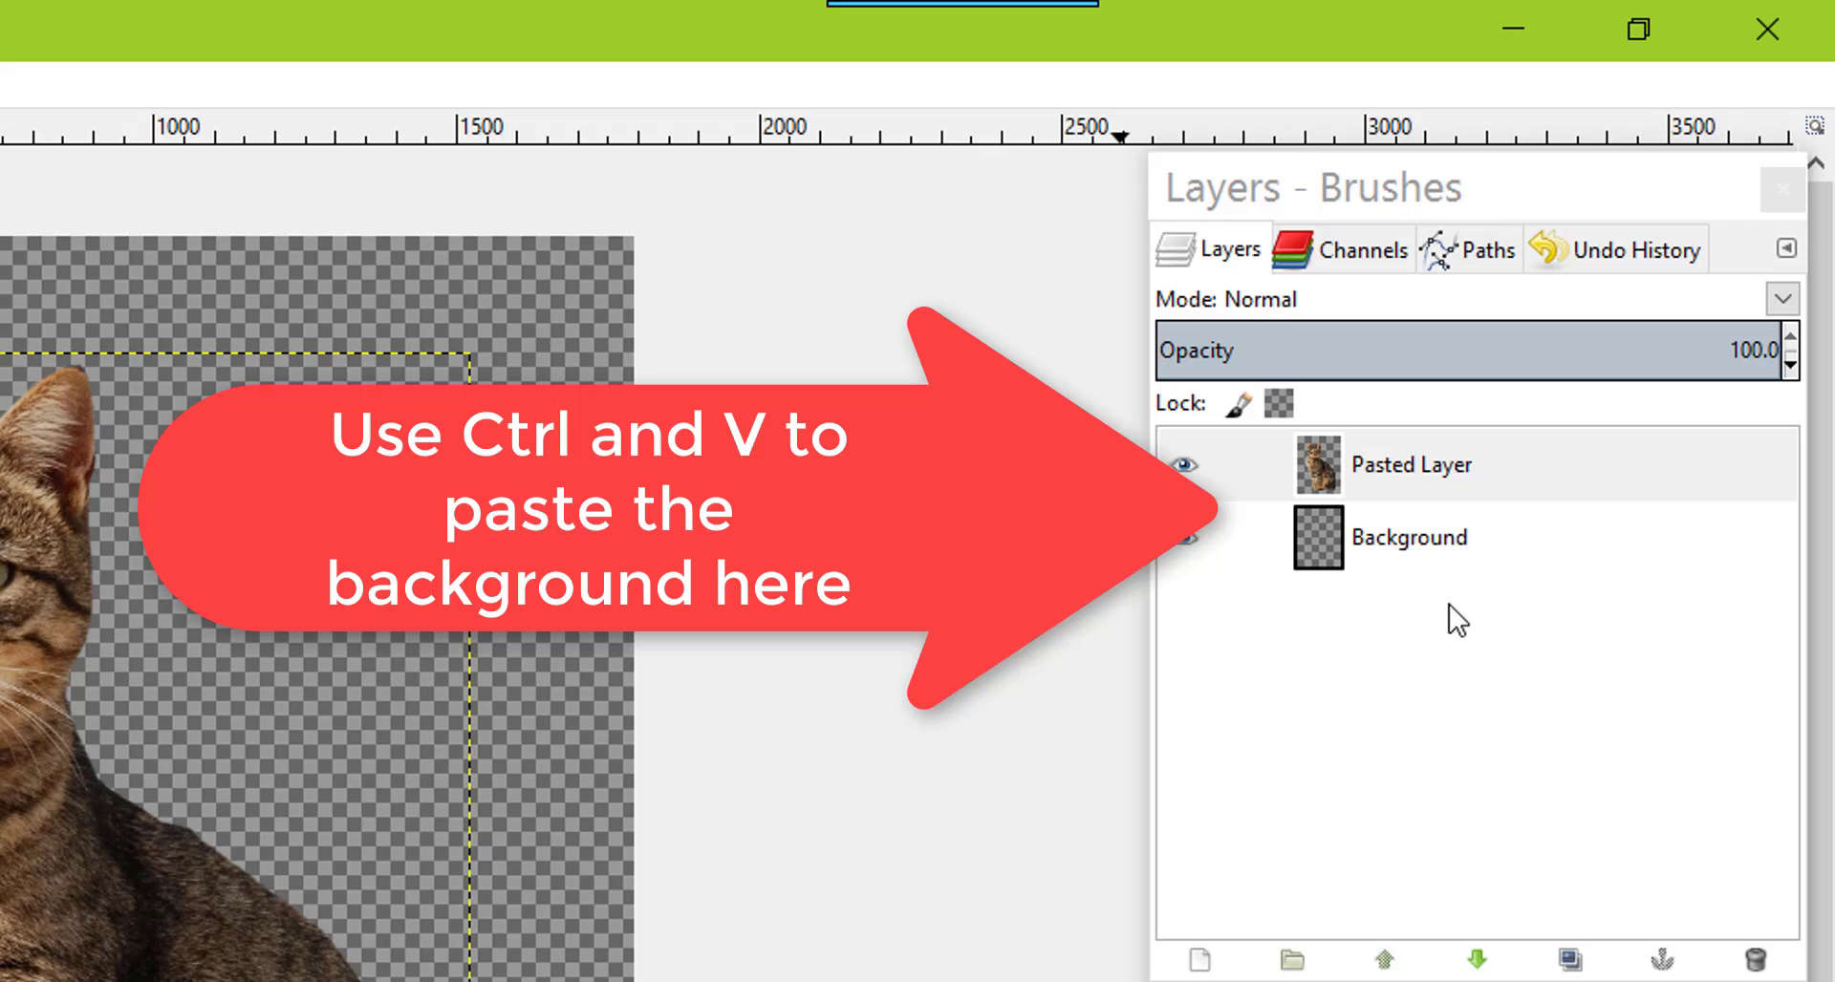
{"action": "key", "text": "ctrl+v"}
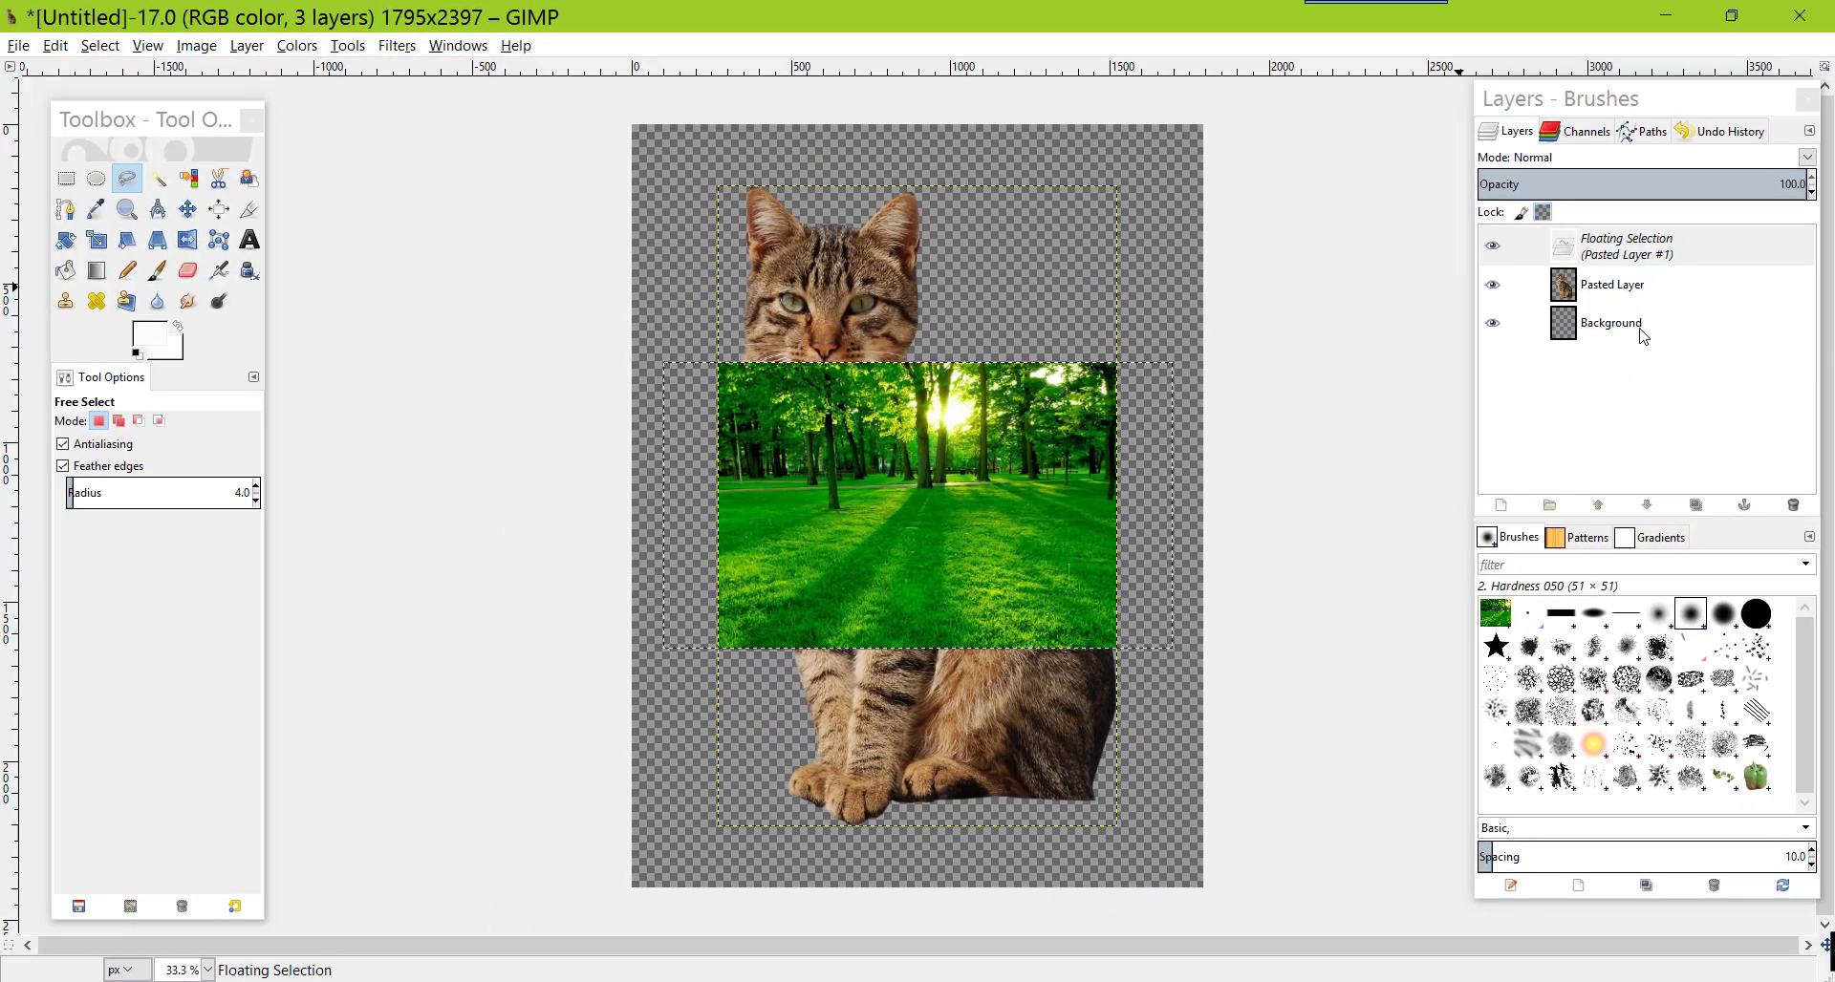
{"action": "mouse_move", "coordinate": [1448, 539]}
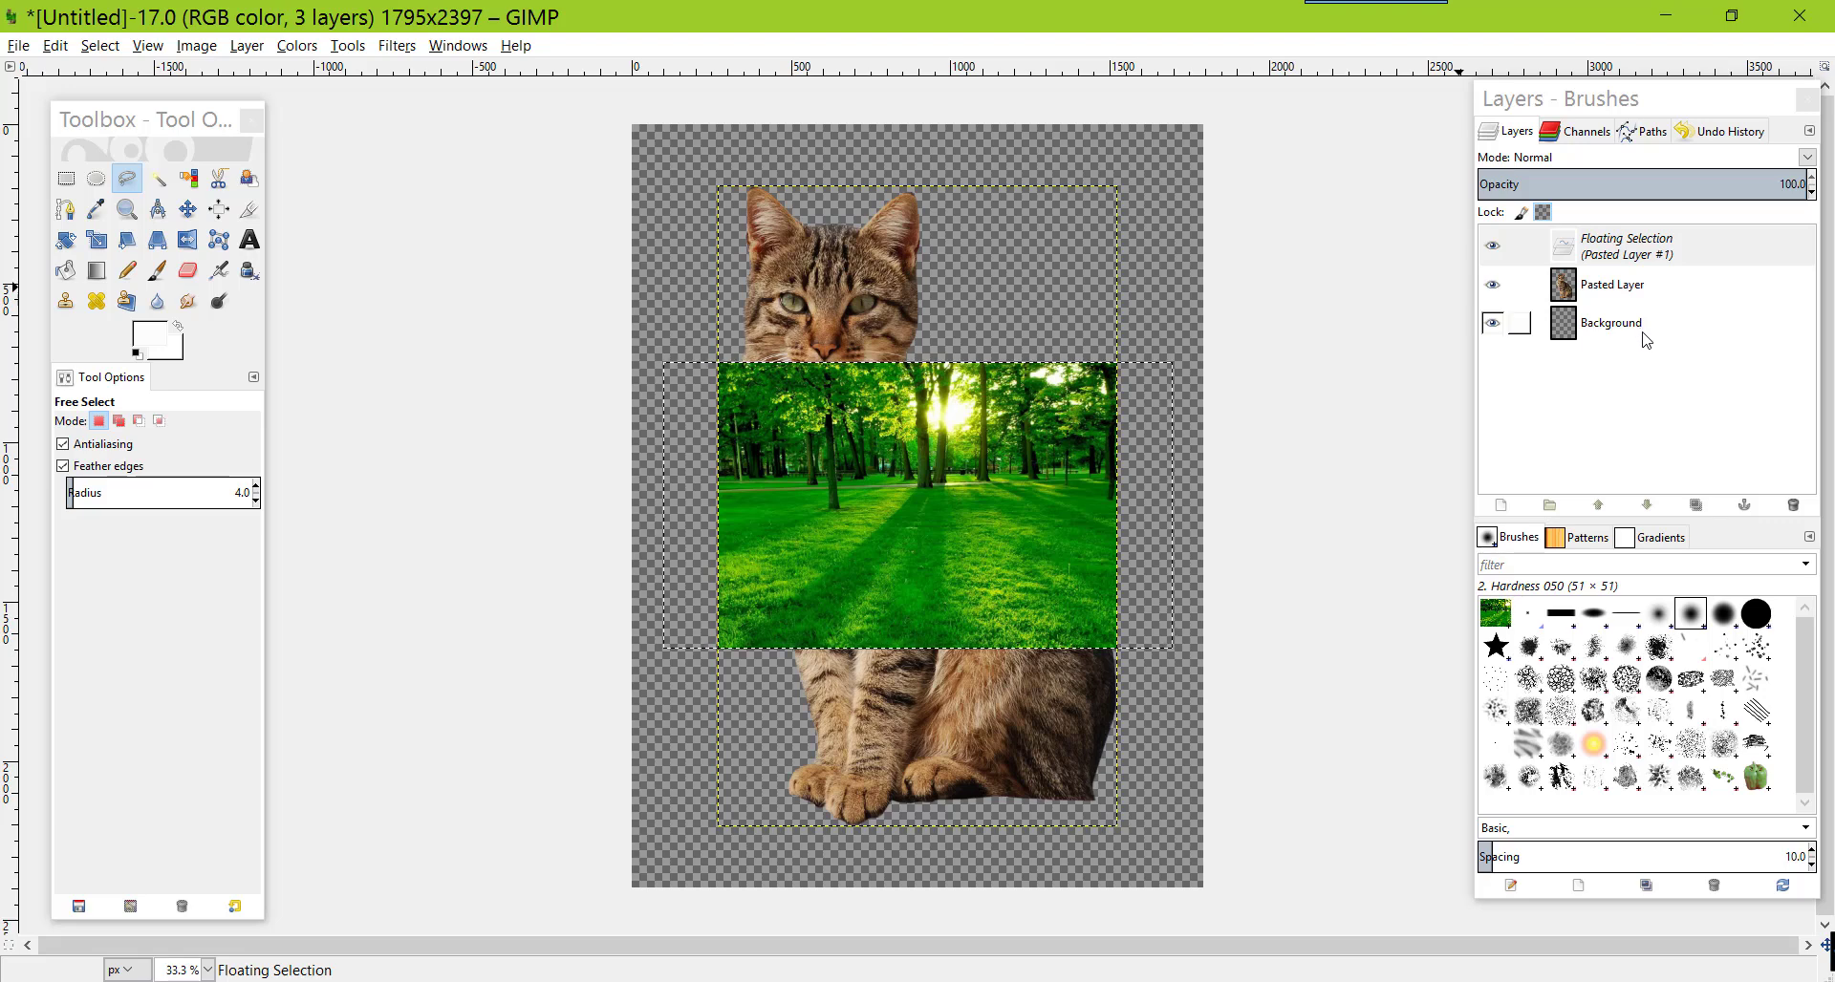
{"action": "right_click", "coordinate": [1607, 250]}
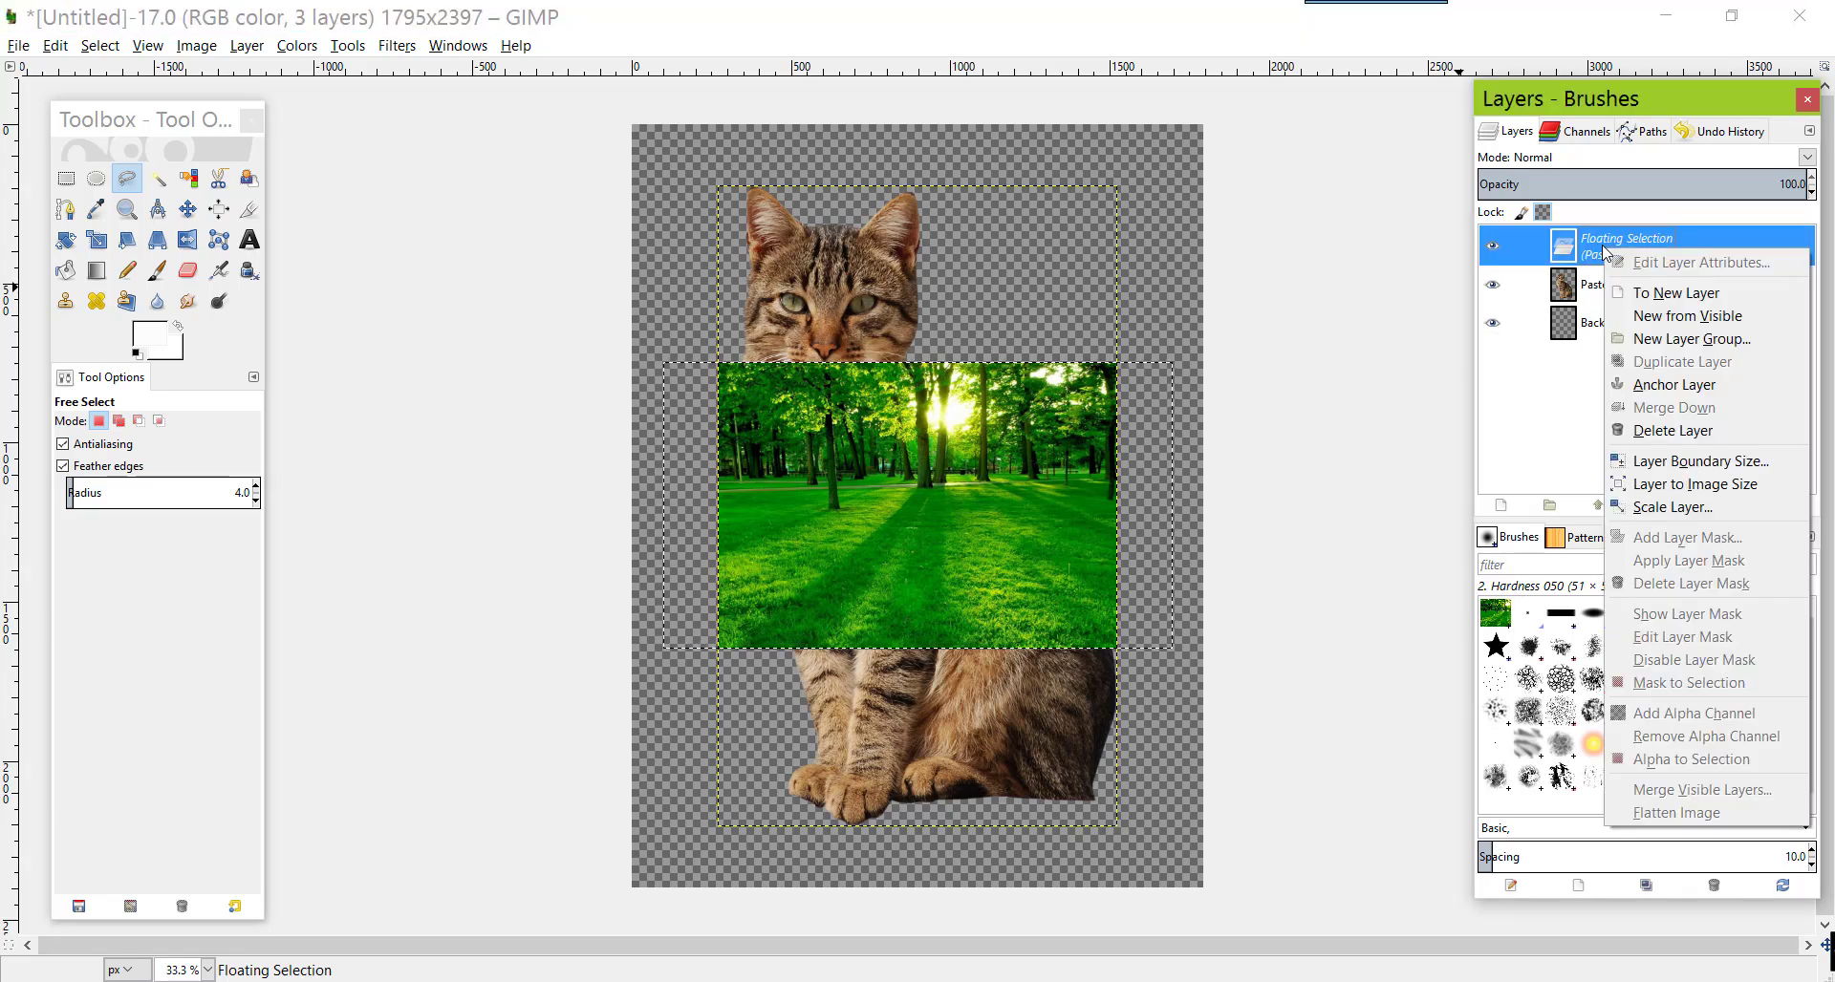
{"action": "left_click", "coordinate": [1674, 293]}
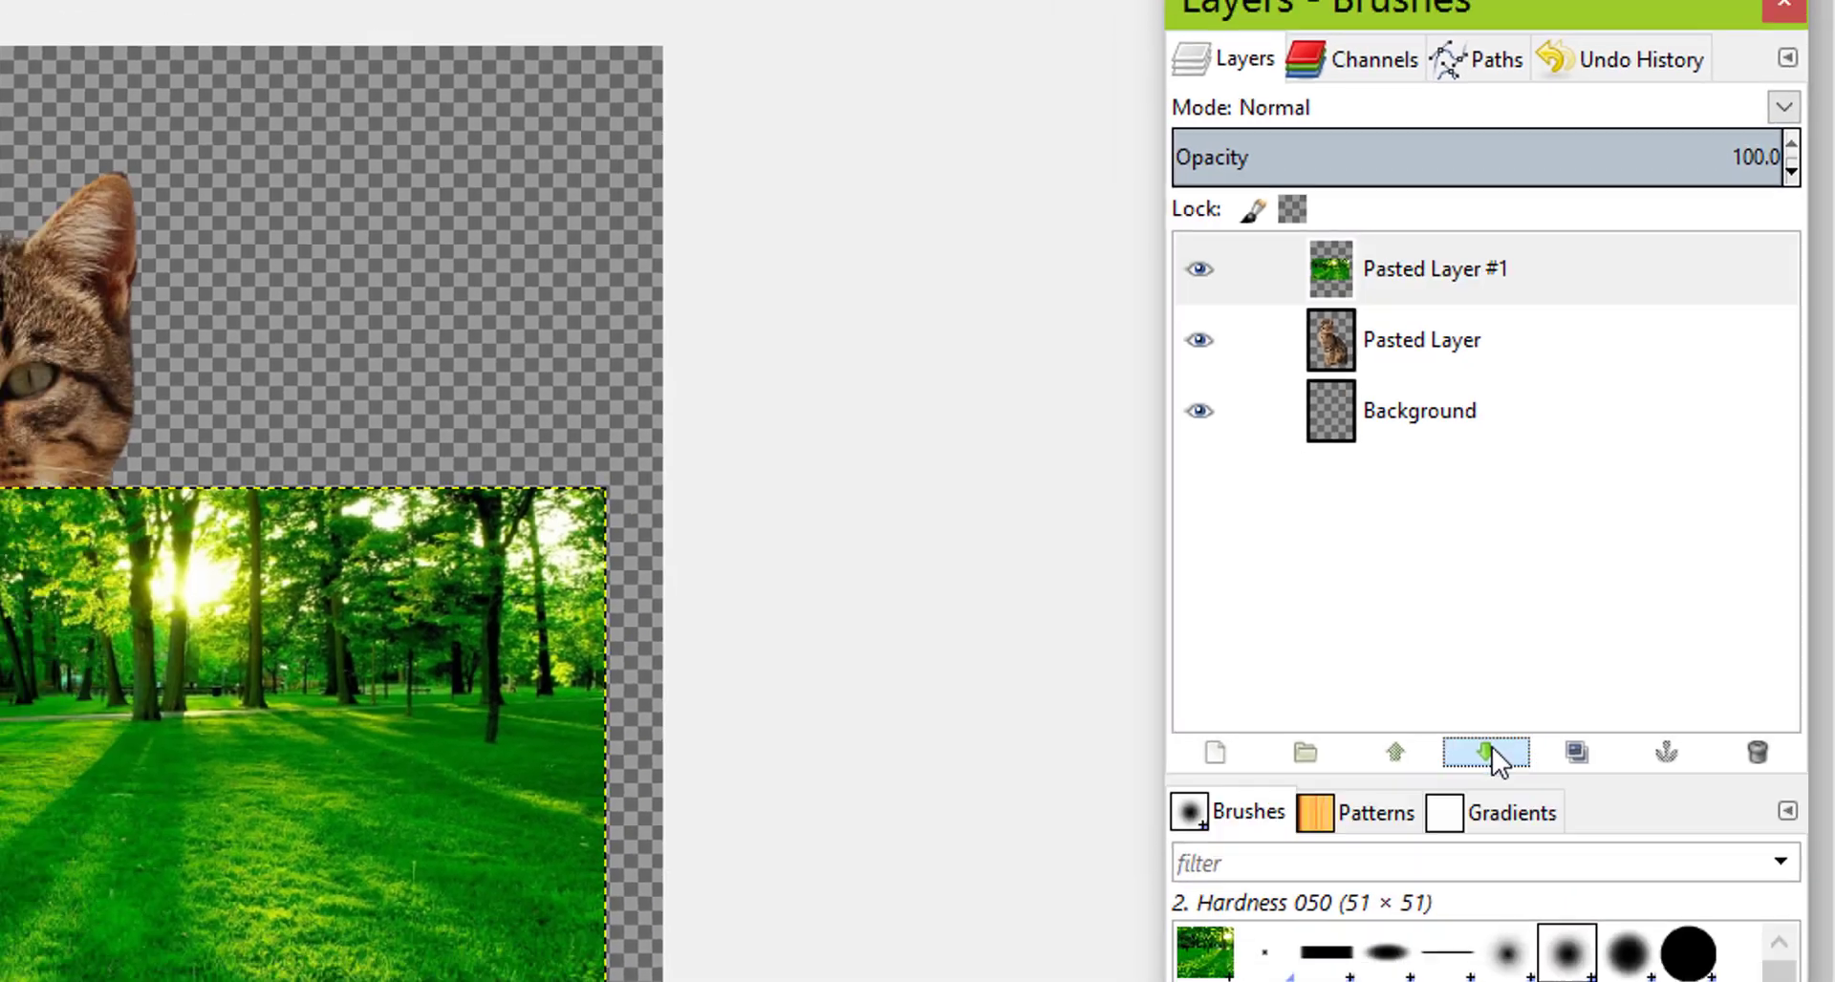
{"action": "left_click", "coordinate": [1438, 850]}
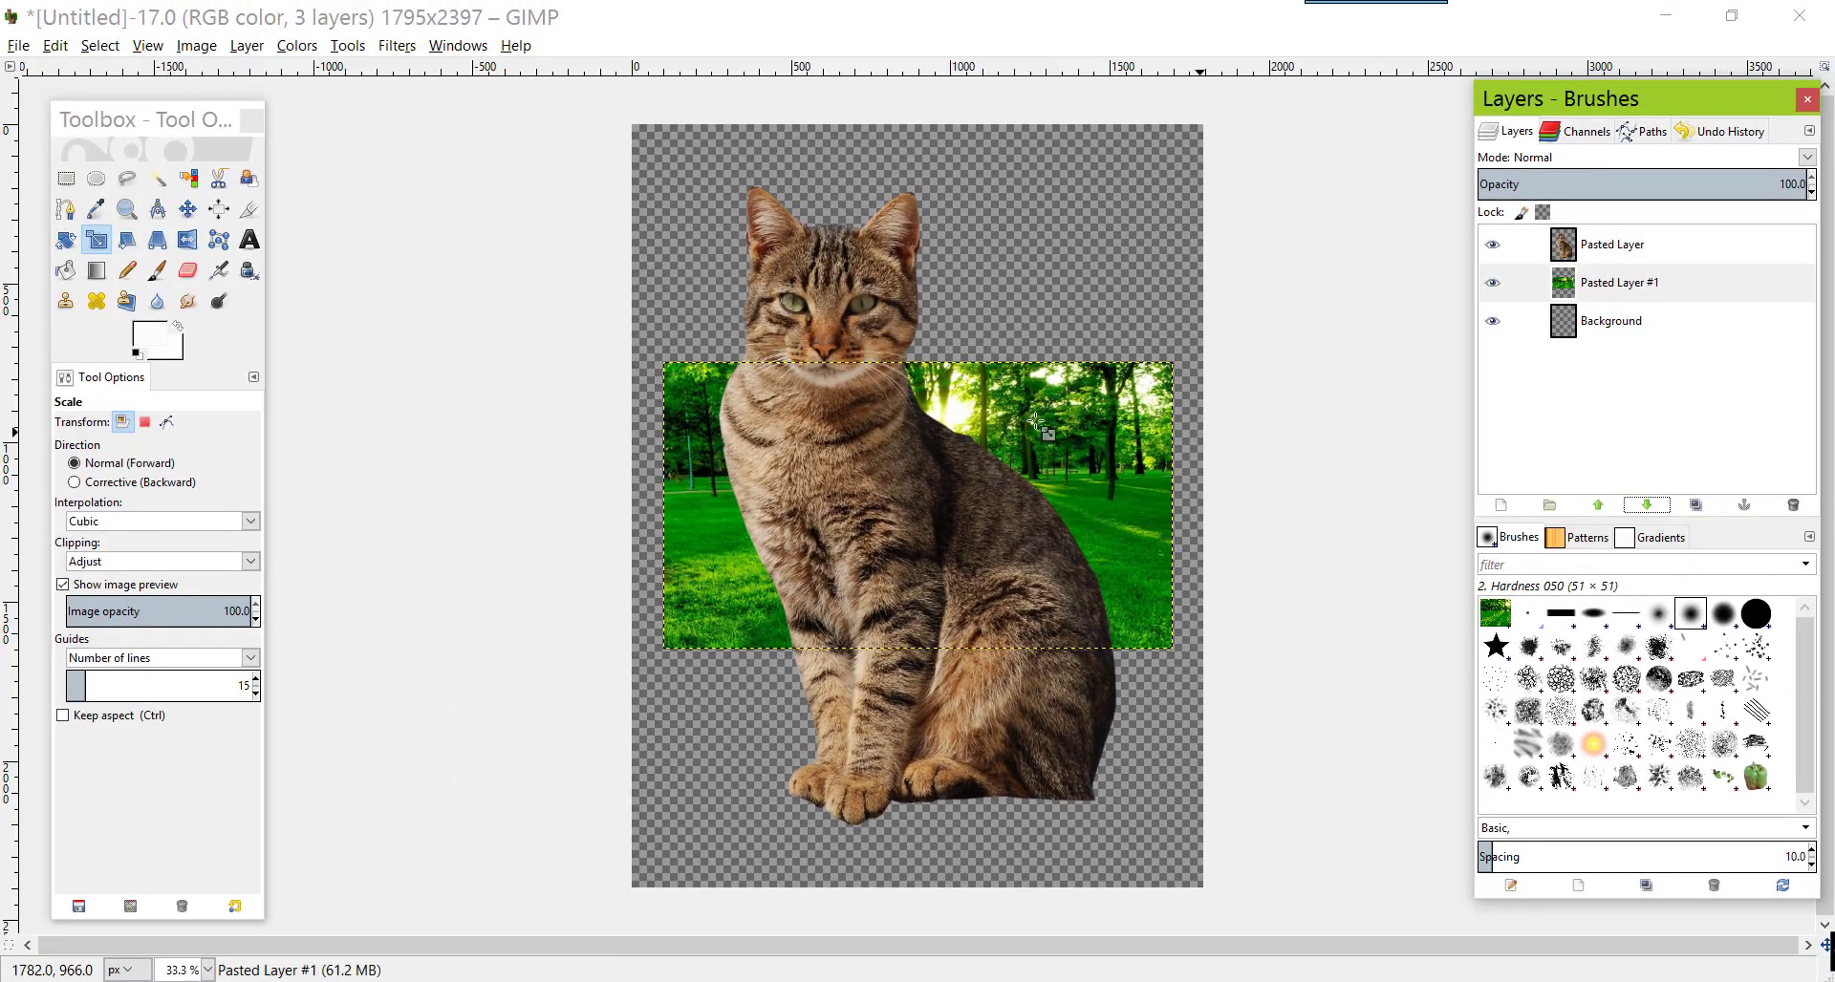
Scale the forest layer to 1780×2400 px to fill the canvas, then select the cat layer
{"action": "left_click", "coordinate": [348, 46]}
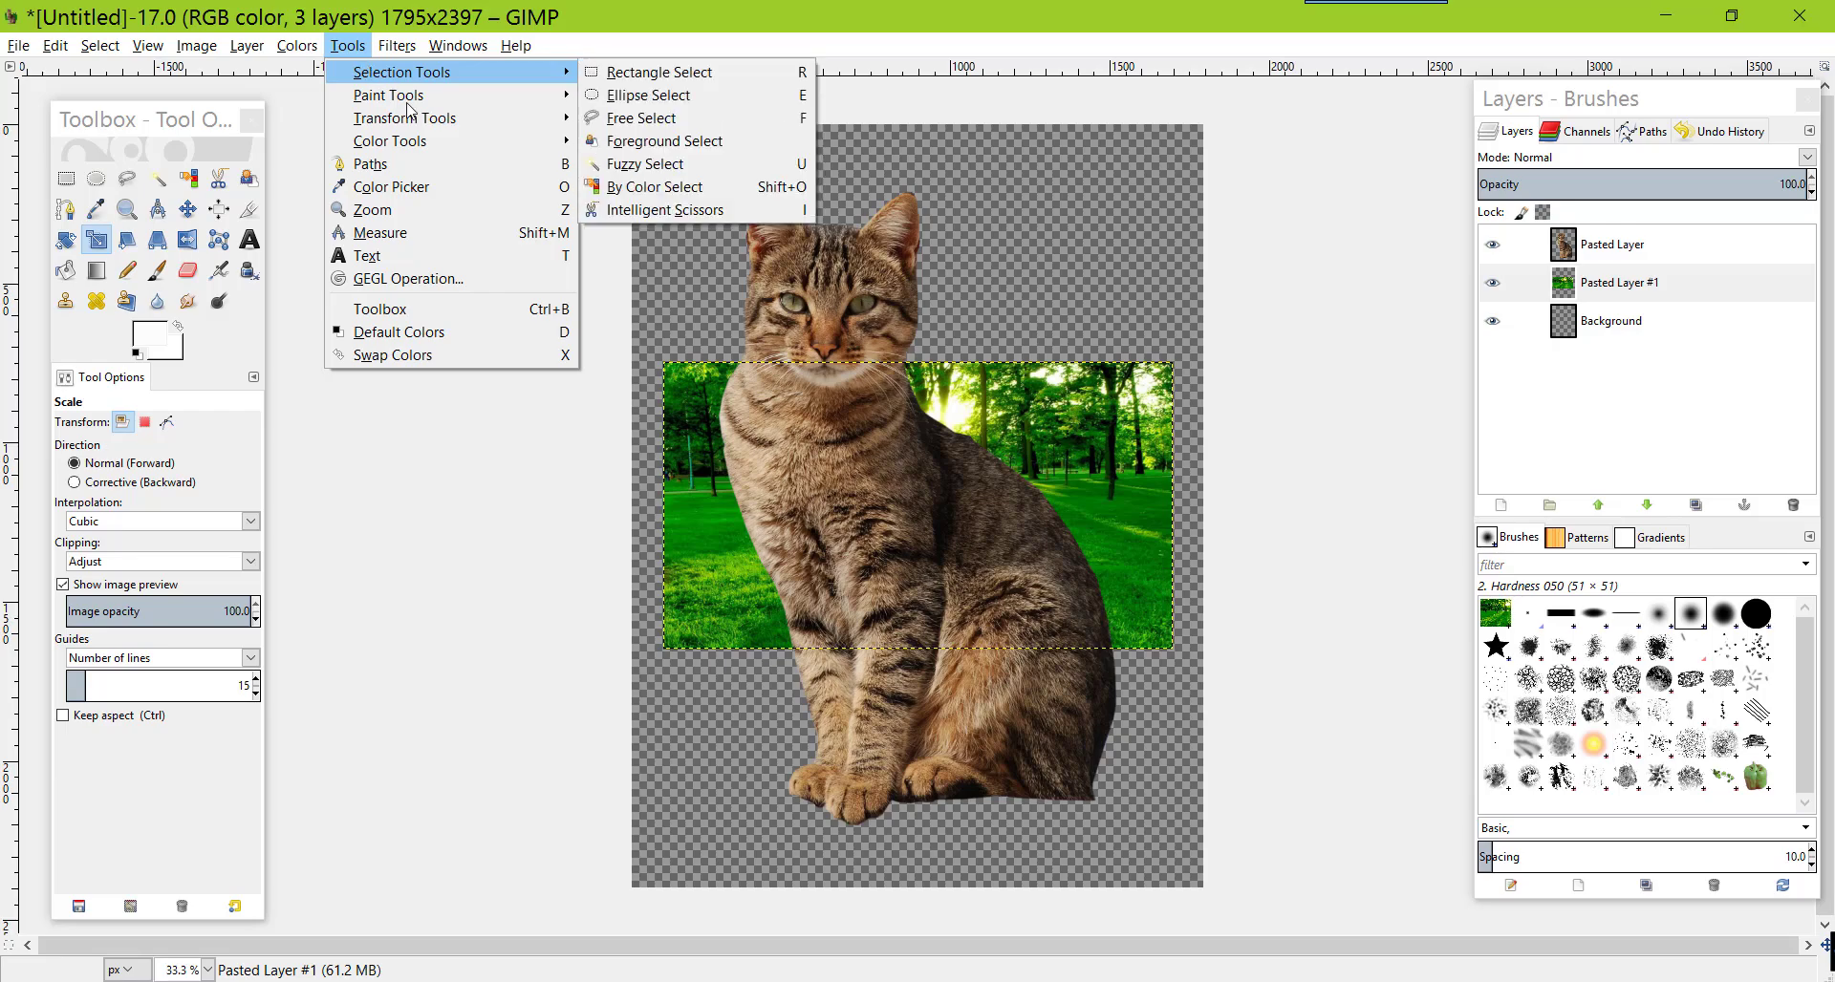
{"action": "mouse_move", "coordinate": [729, 212]}
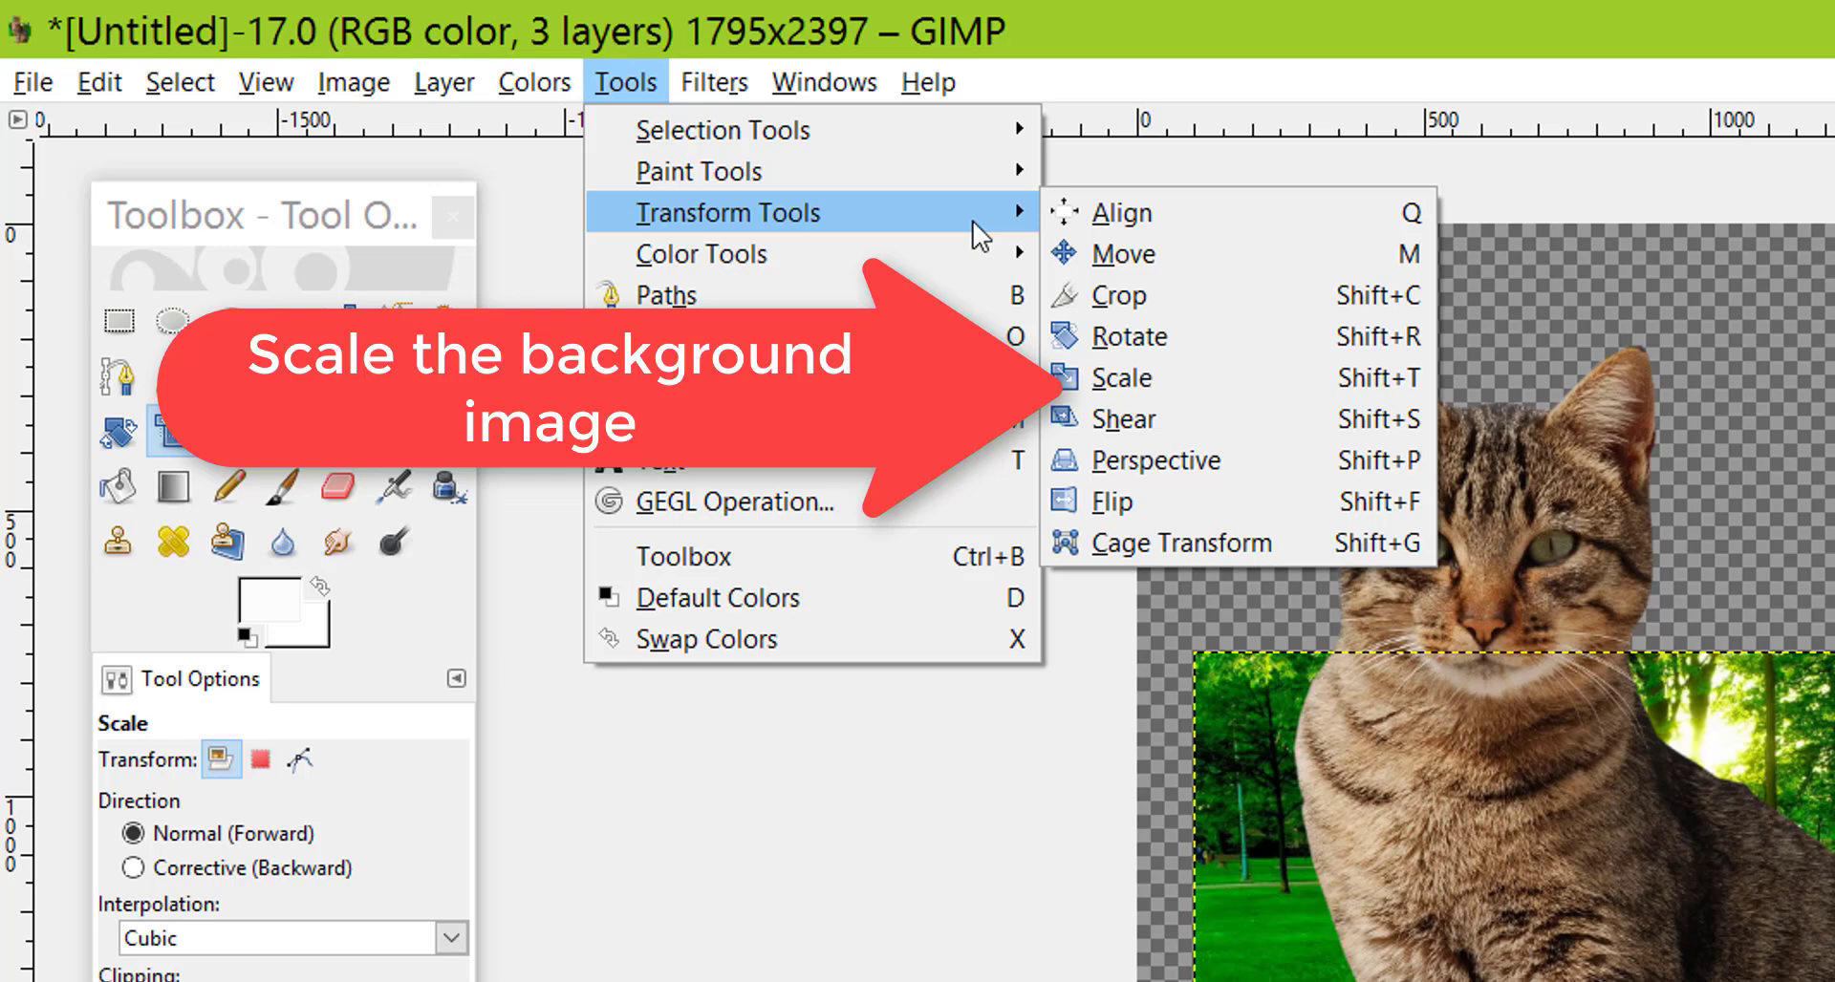
{"action": "left_click", "coordinate": [1178, 378]}
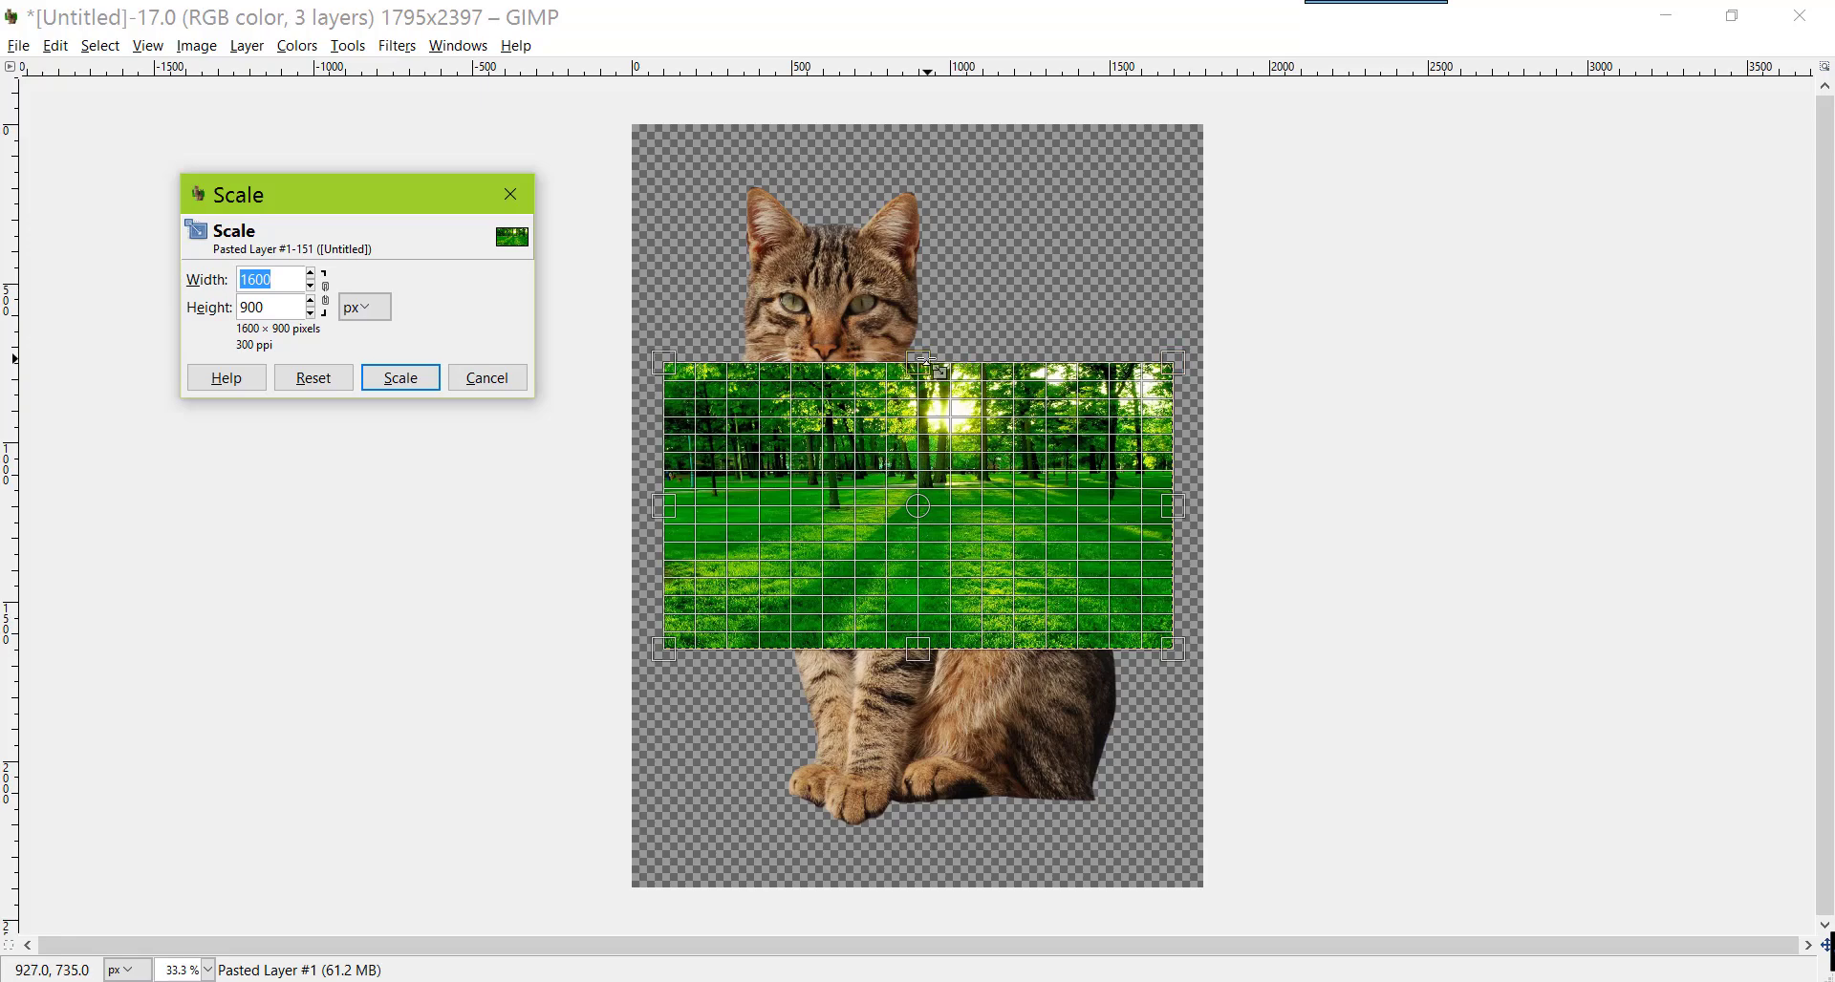
{"action": "left_click_drag", "start_coordinate": [920, 367], "coordinate": [916, 134]}
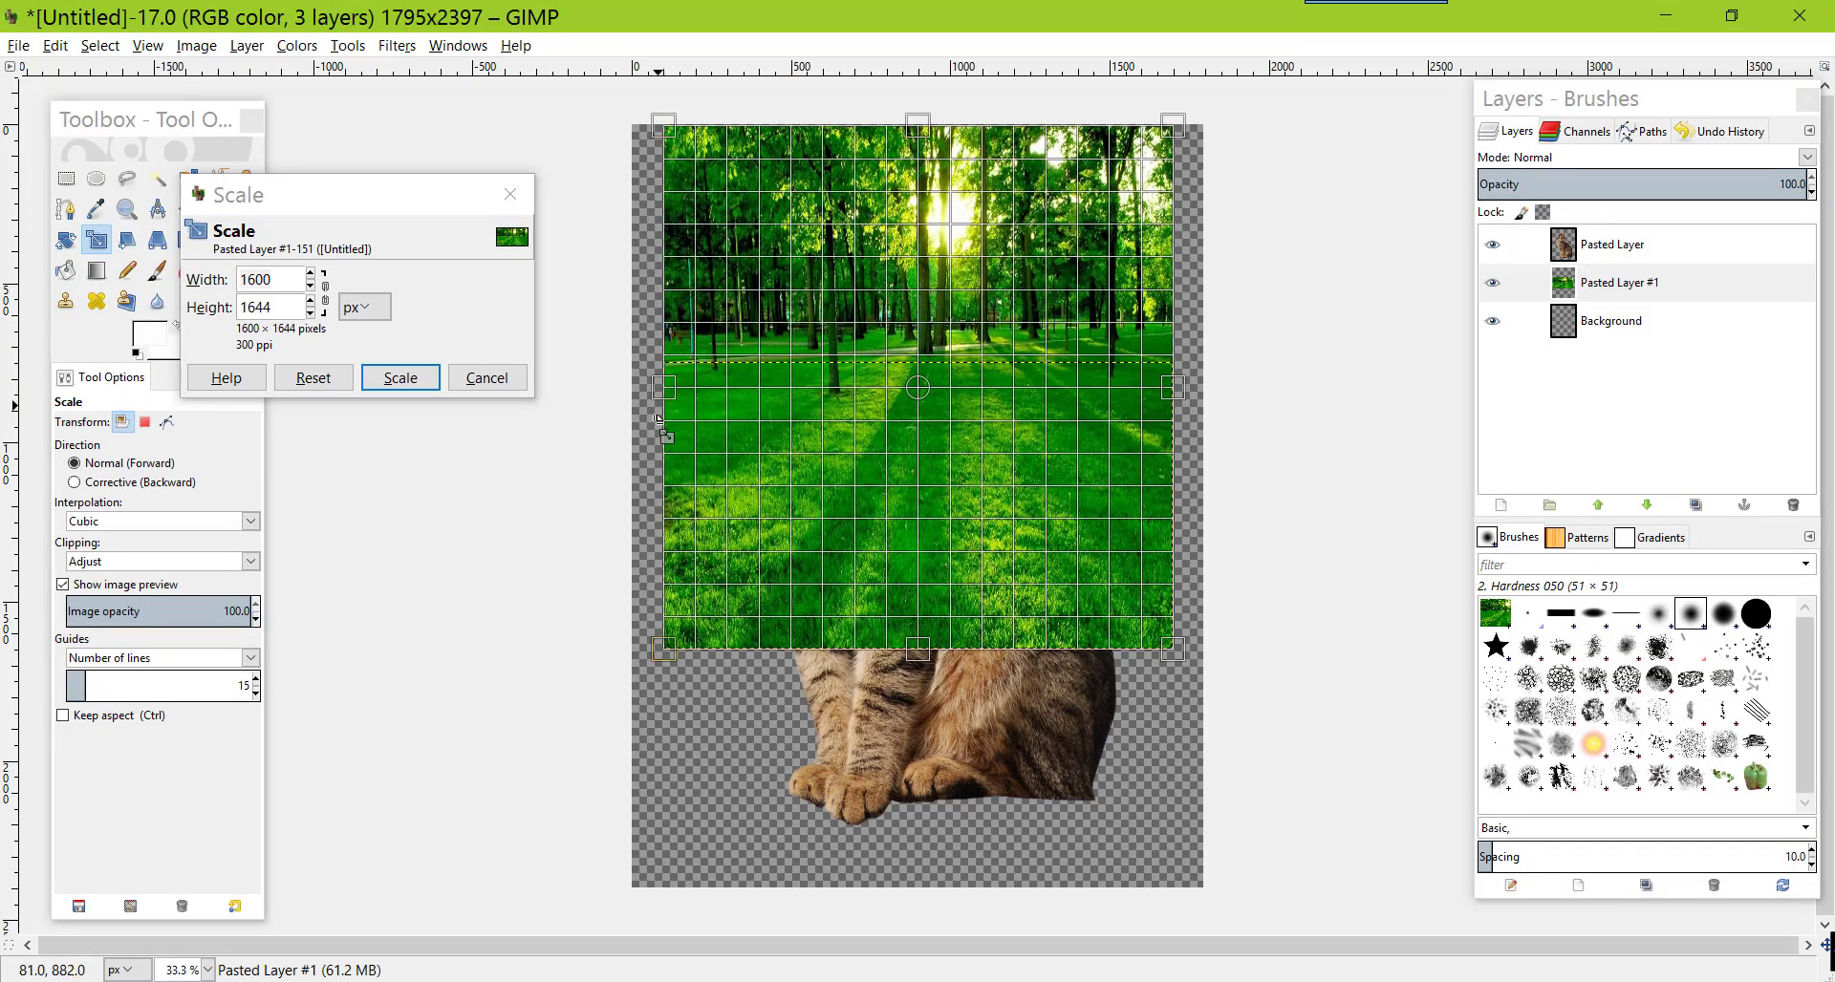
{"action": "left_click_drag", "start_coordinate": [664, 391], "coordinate": [633, 392]}
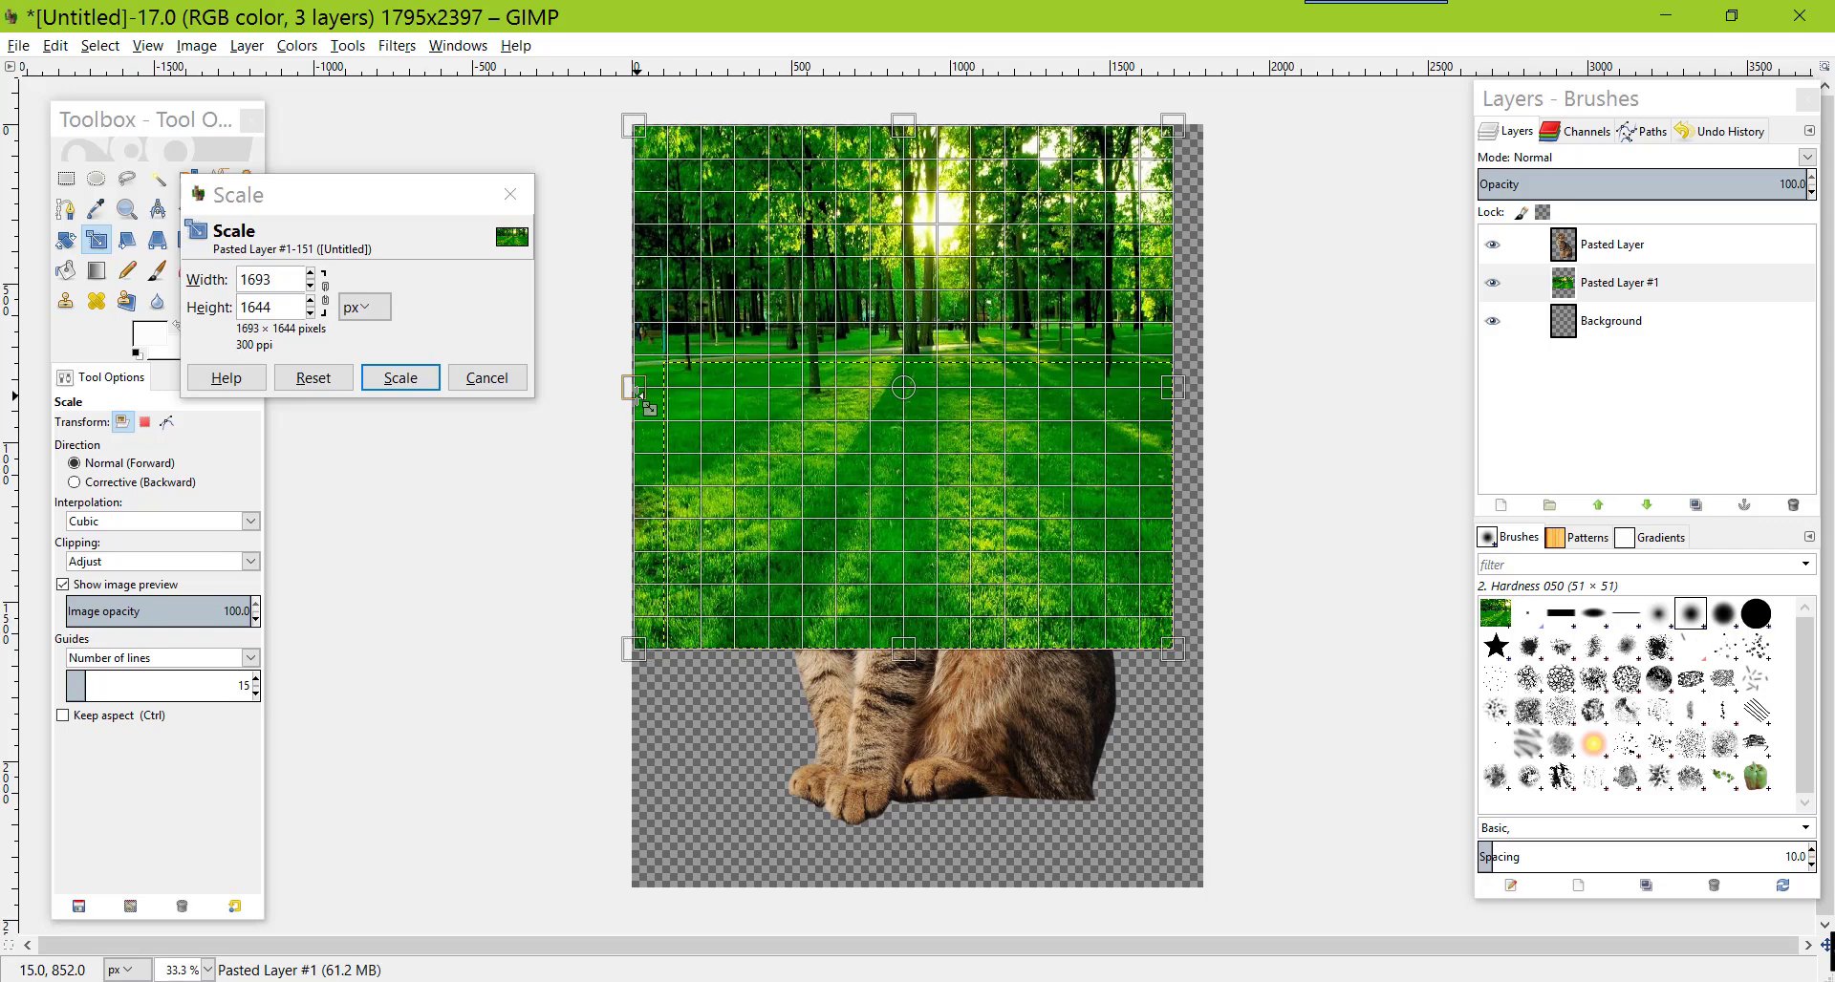
{"action": "left_click_drag", "start_coordinate": [1170, 390], "coordinate": [1200, 388]}
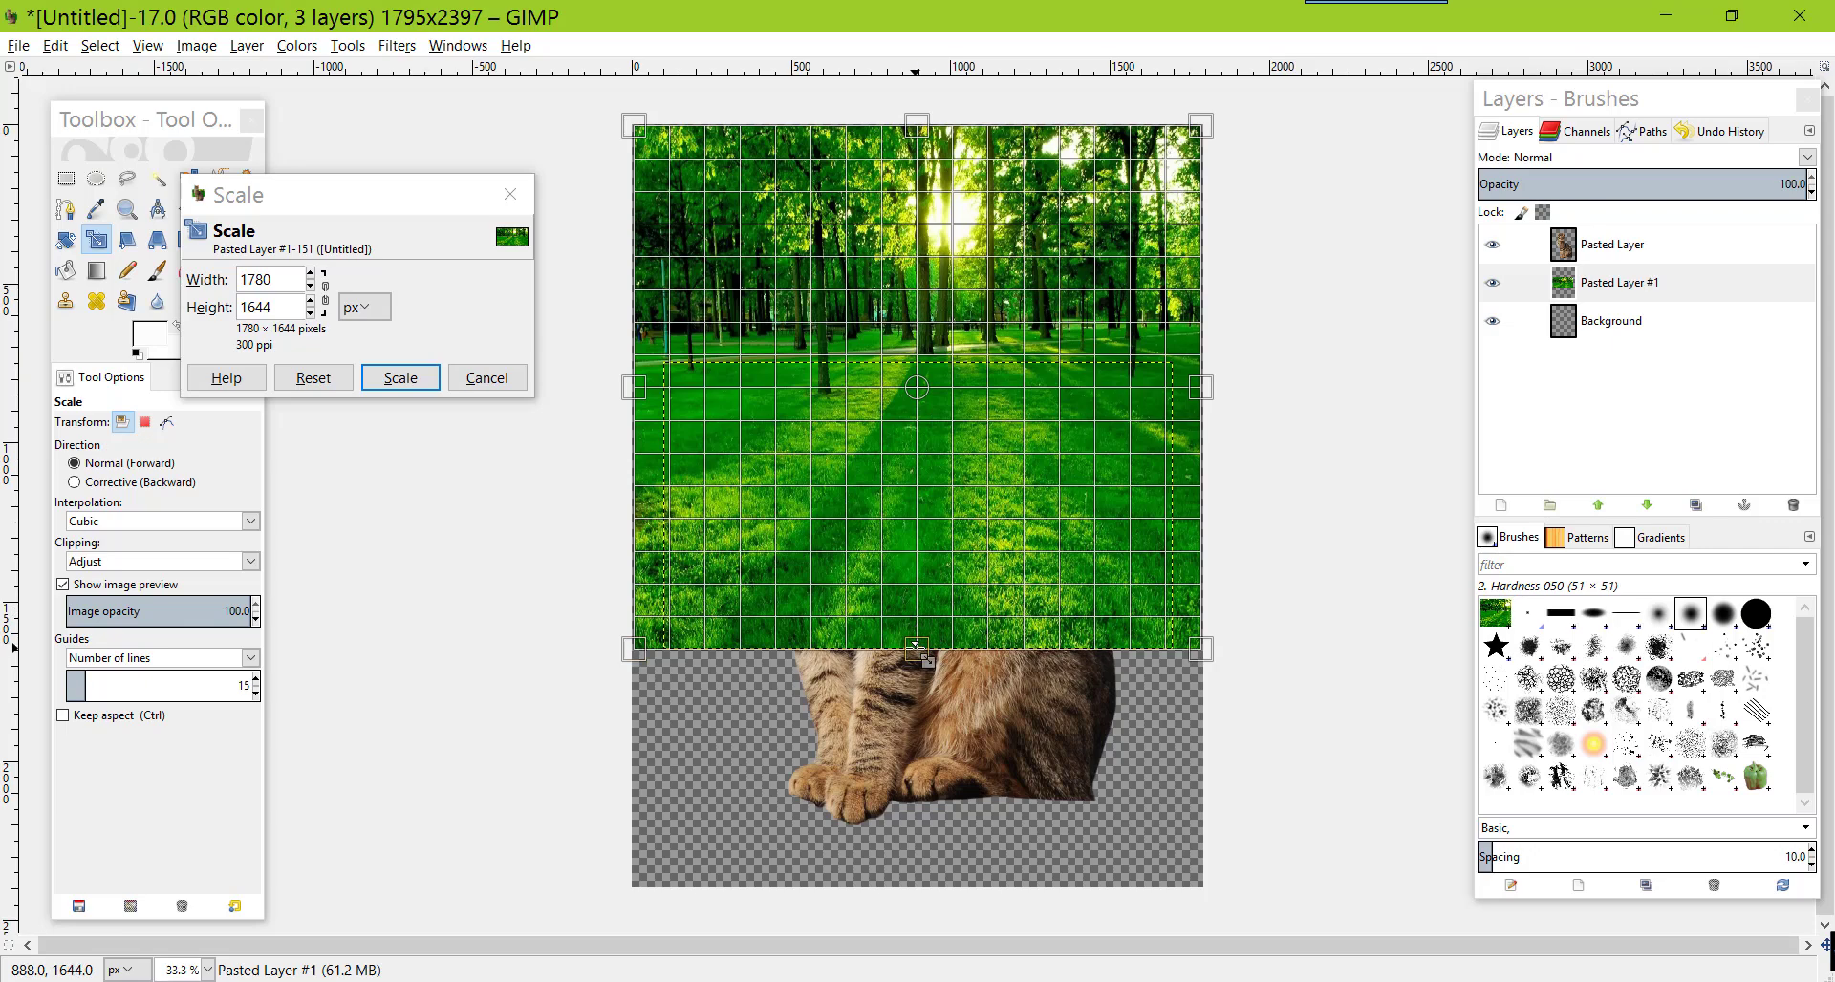
{"action": "left_click_drag", "start_coordinate": [915, 626], "coordinate": [925, 893]}
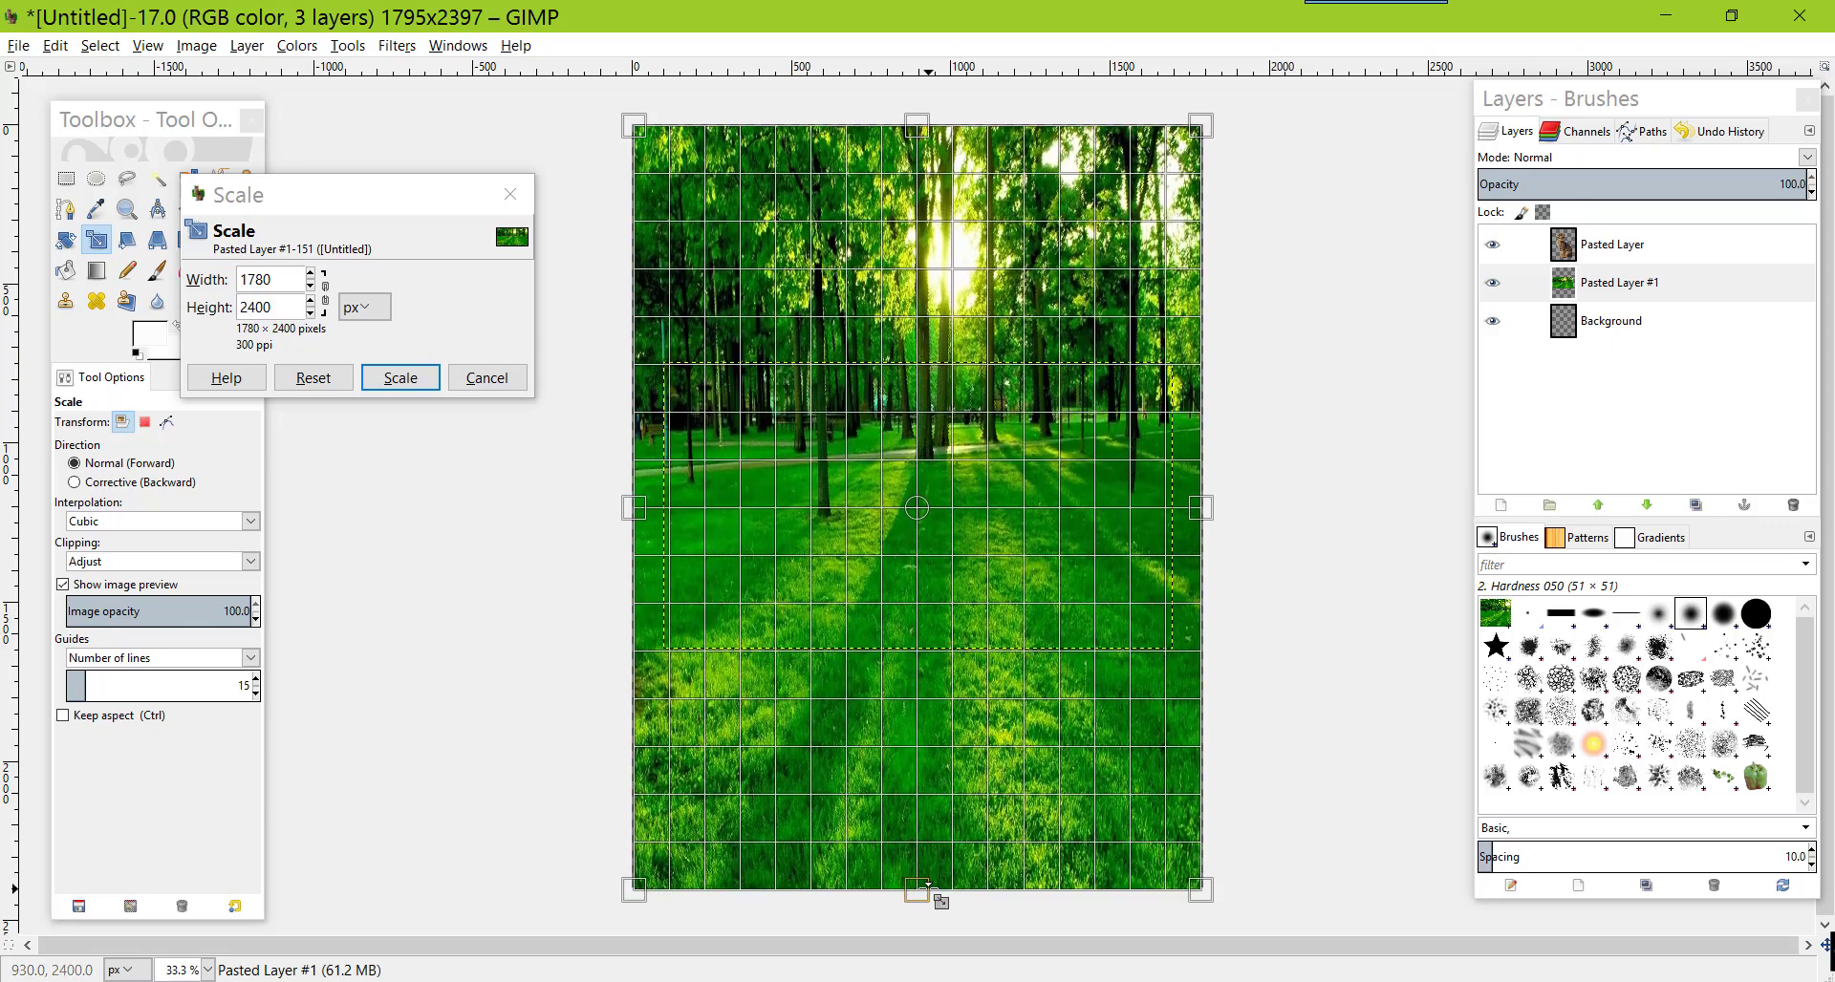
{"action": "left_click", "coordinate": [402, 378]}
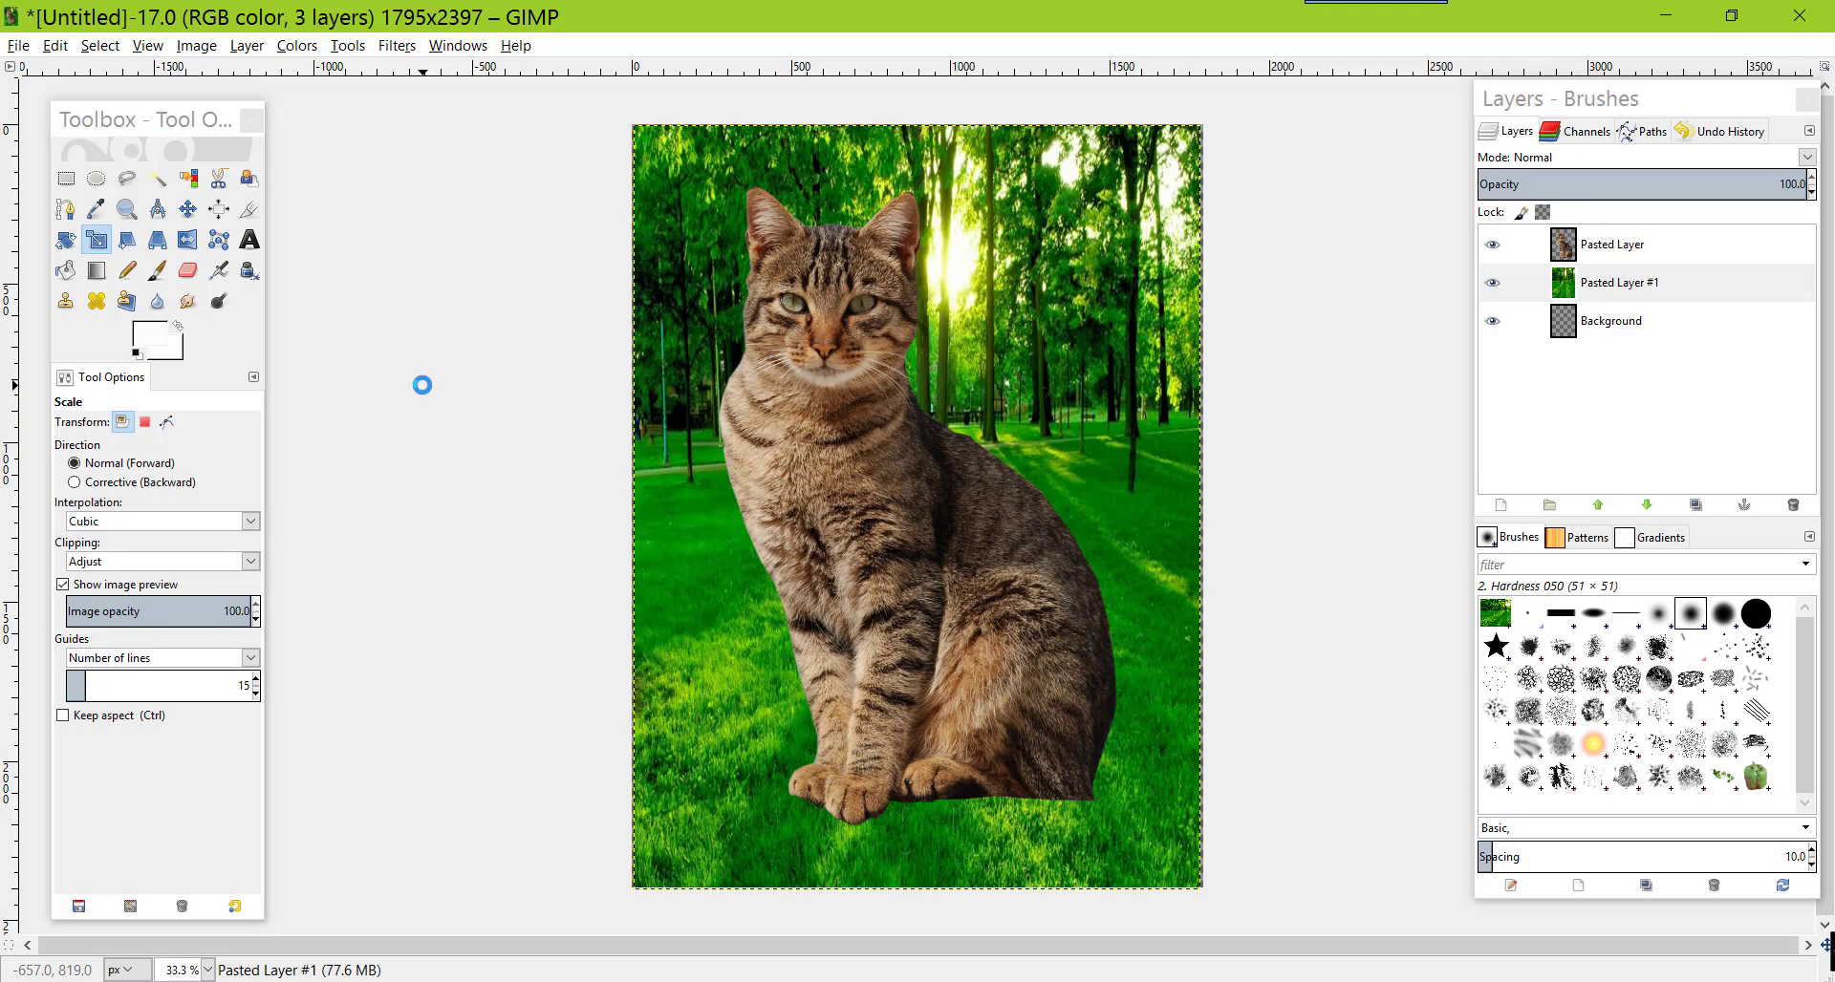
{"action": "key", "text": "Page_Up"}
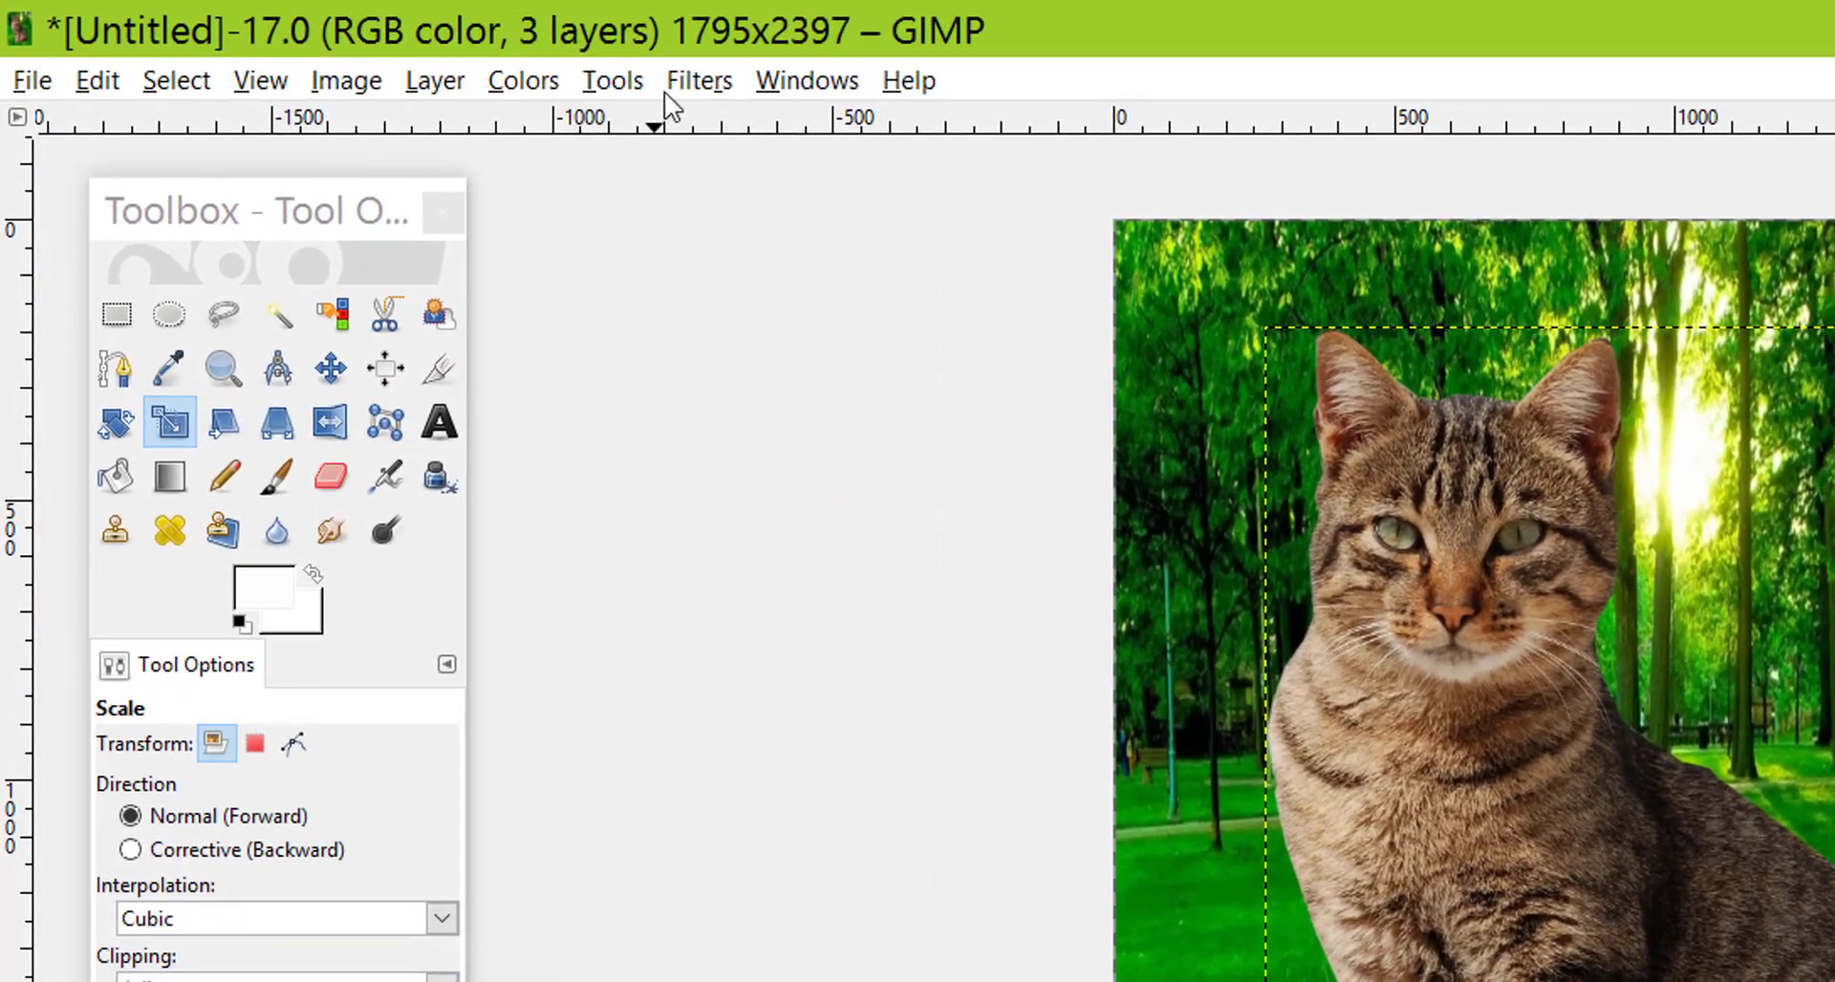
Add a black drop shadow to the cat with Y offset 10, blur radius 17 and opacity 60
{"action": "left_click", "coordinate": [396, 45]}
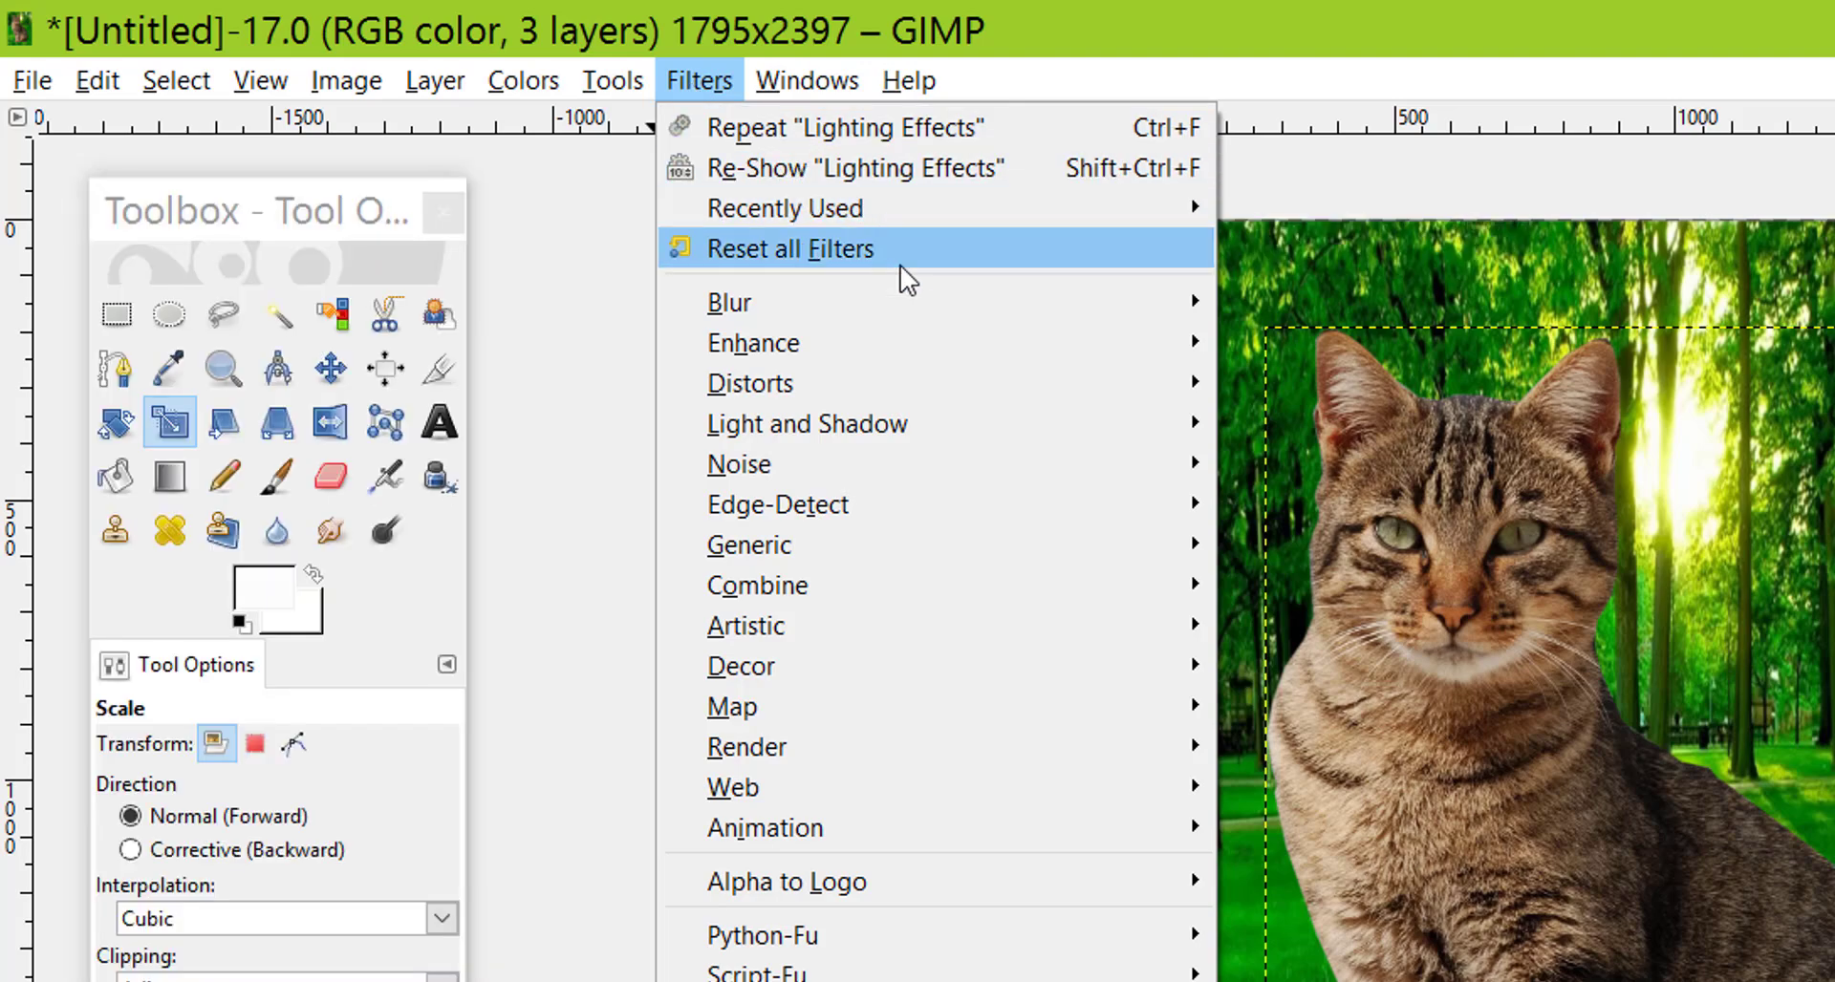
{"action": "mouse_move", "coordinate": [807, 423]}
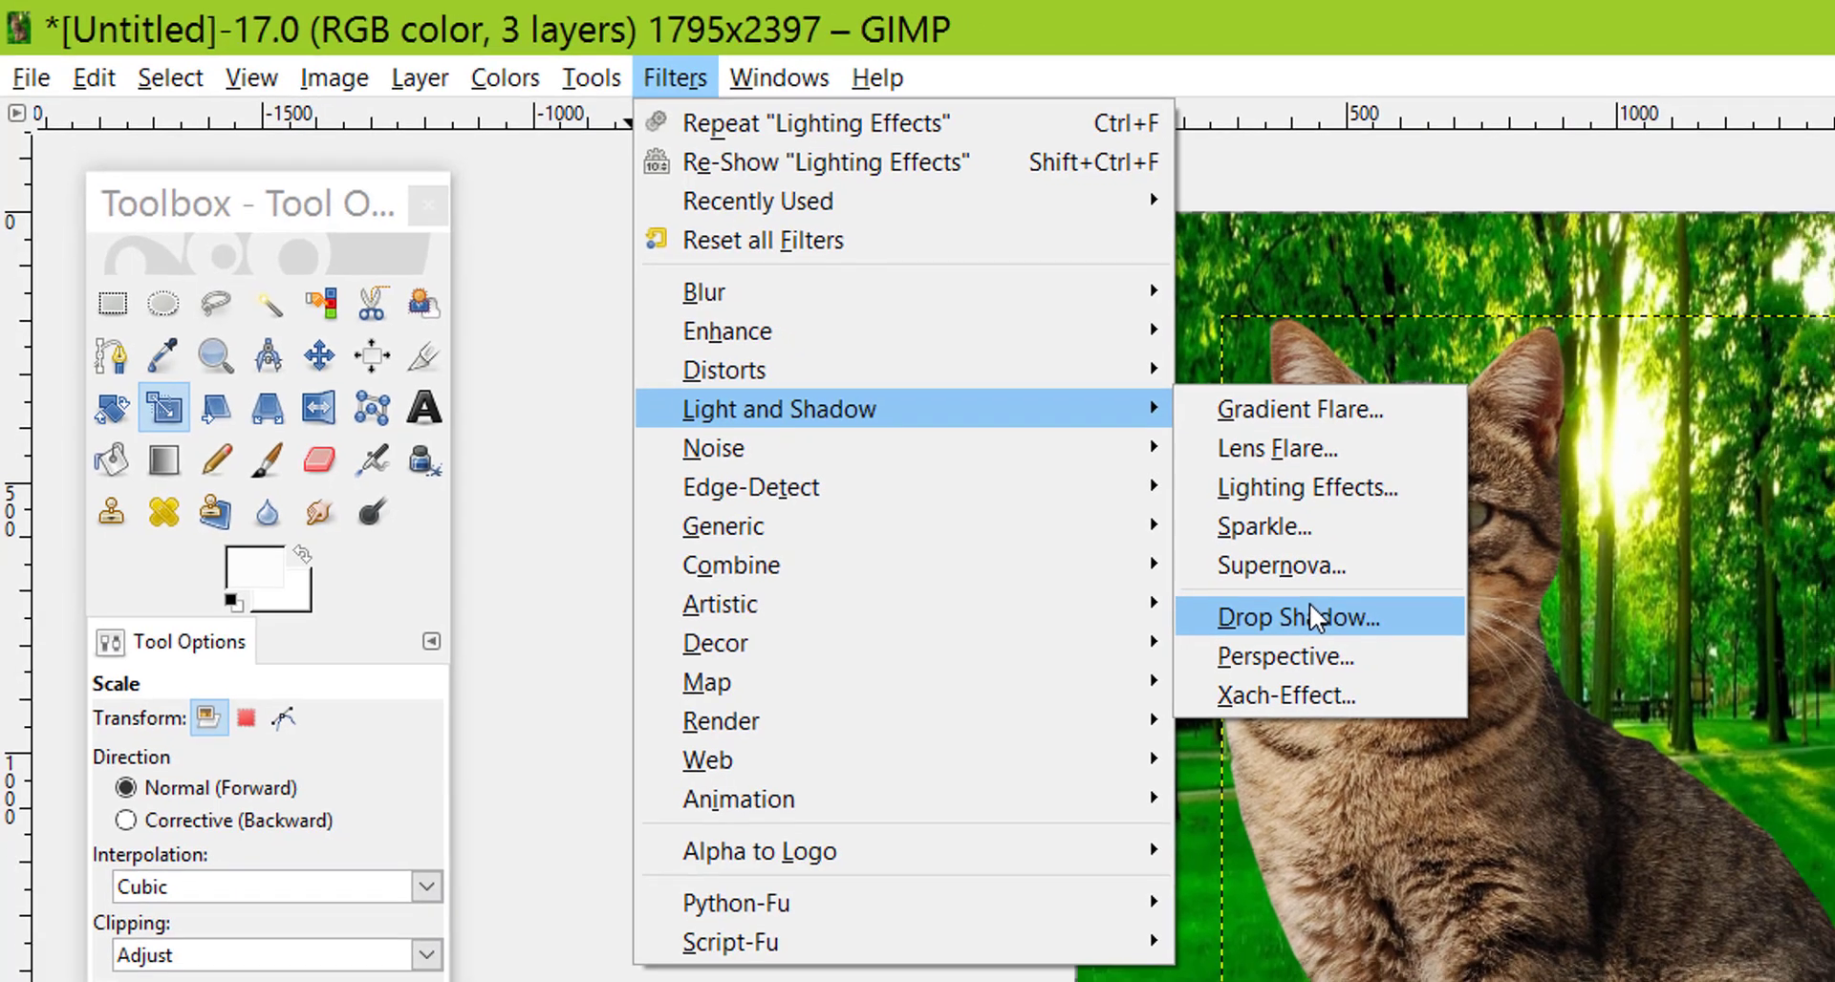
{"action": "left_click", "coordinate": [1309, 640]}
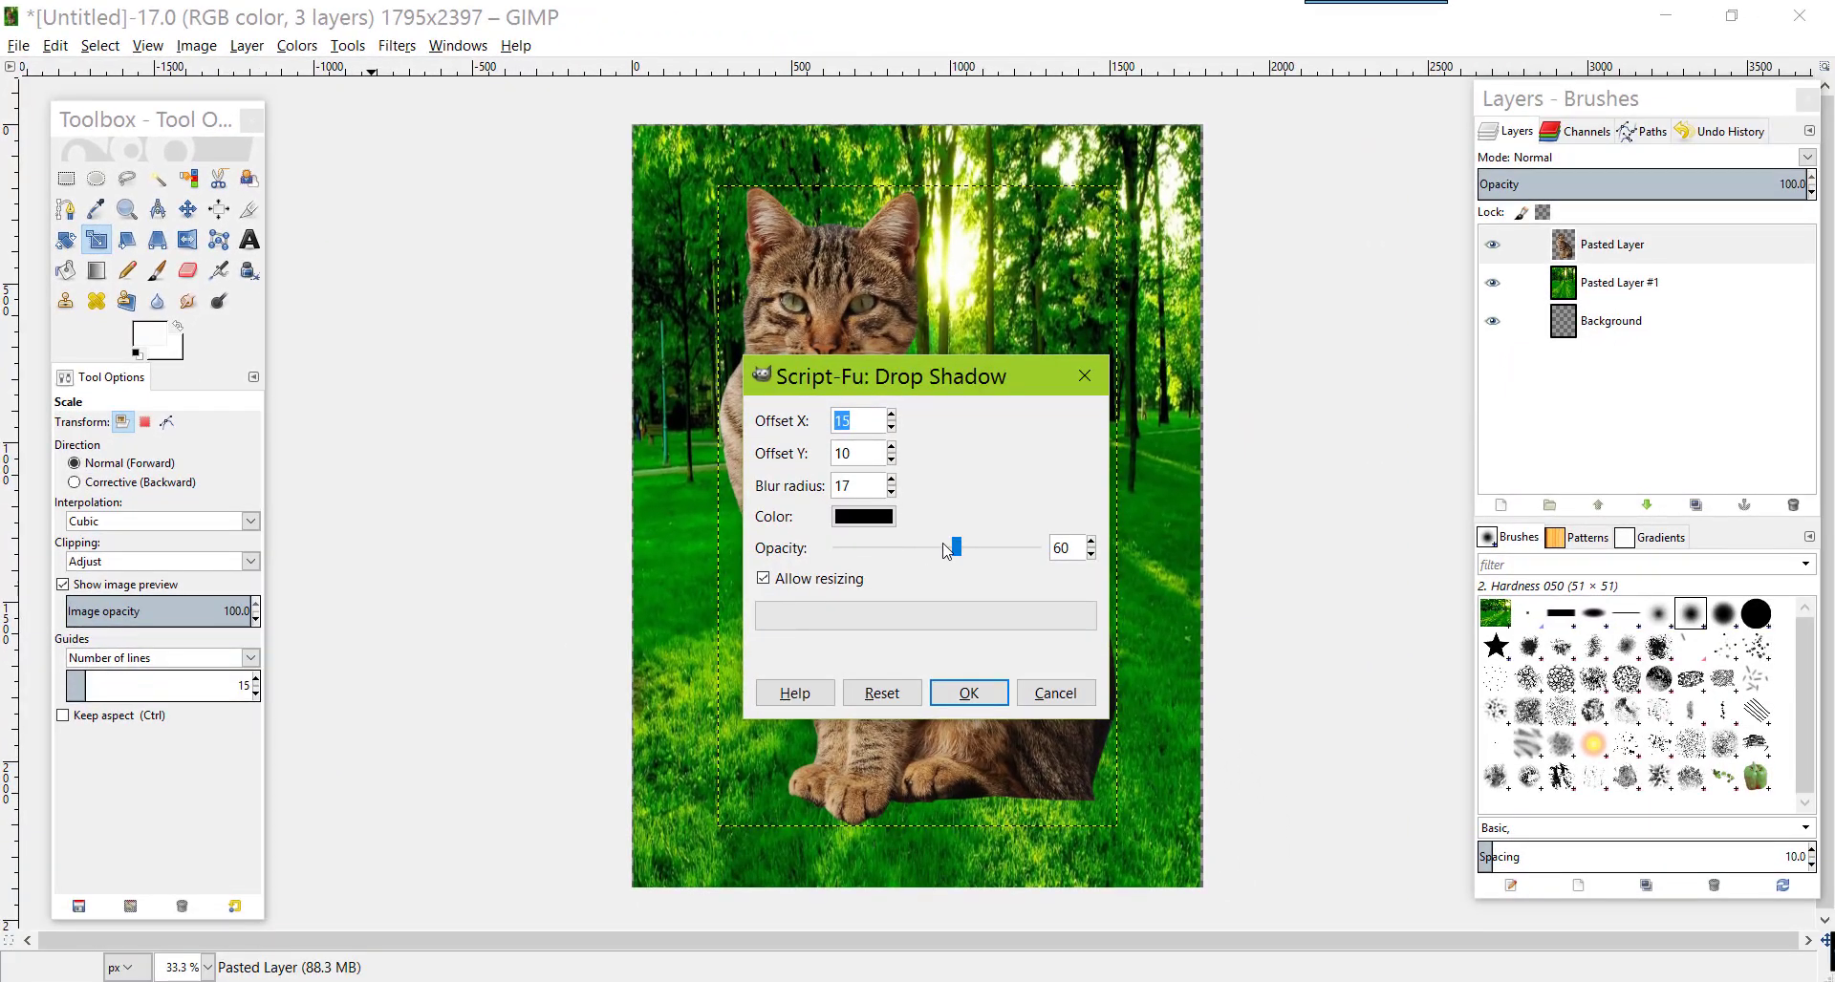
{"action": "left_click_drag", "start_coordinate": [977, 391], "coordinate": [503, 348]}
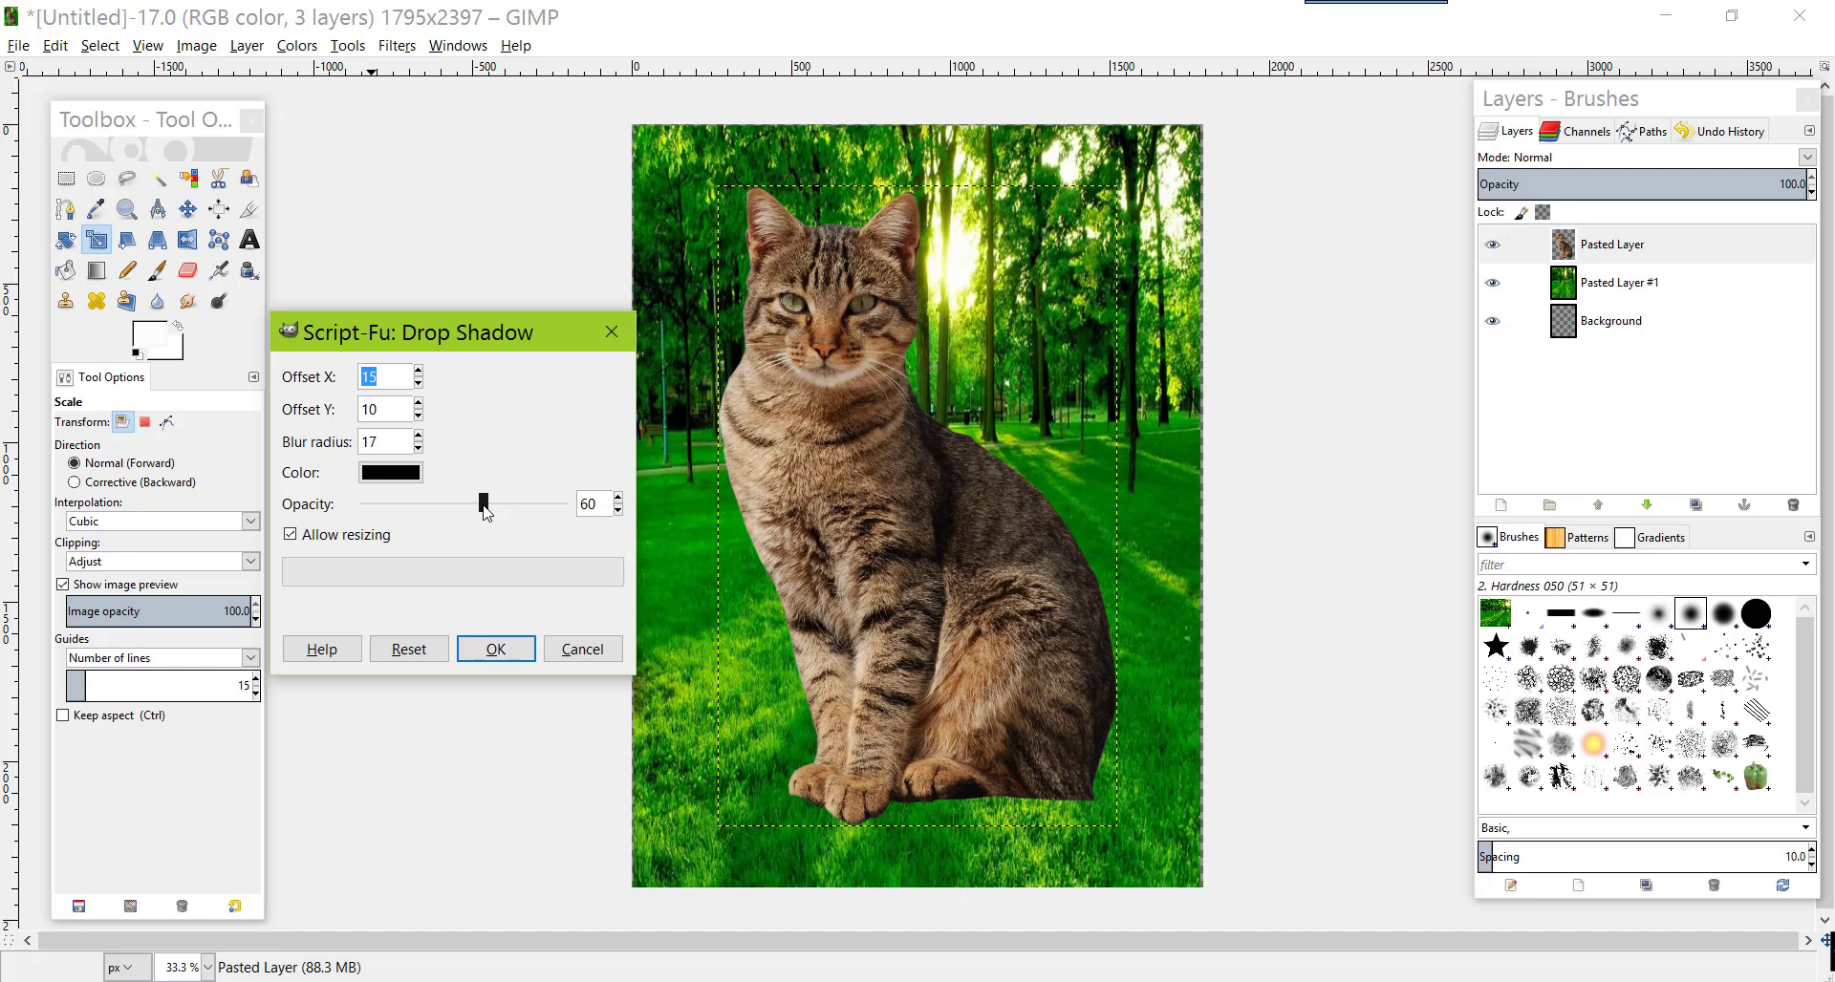
{"action": "left_click", "coordinate": [495, 650]}
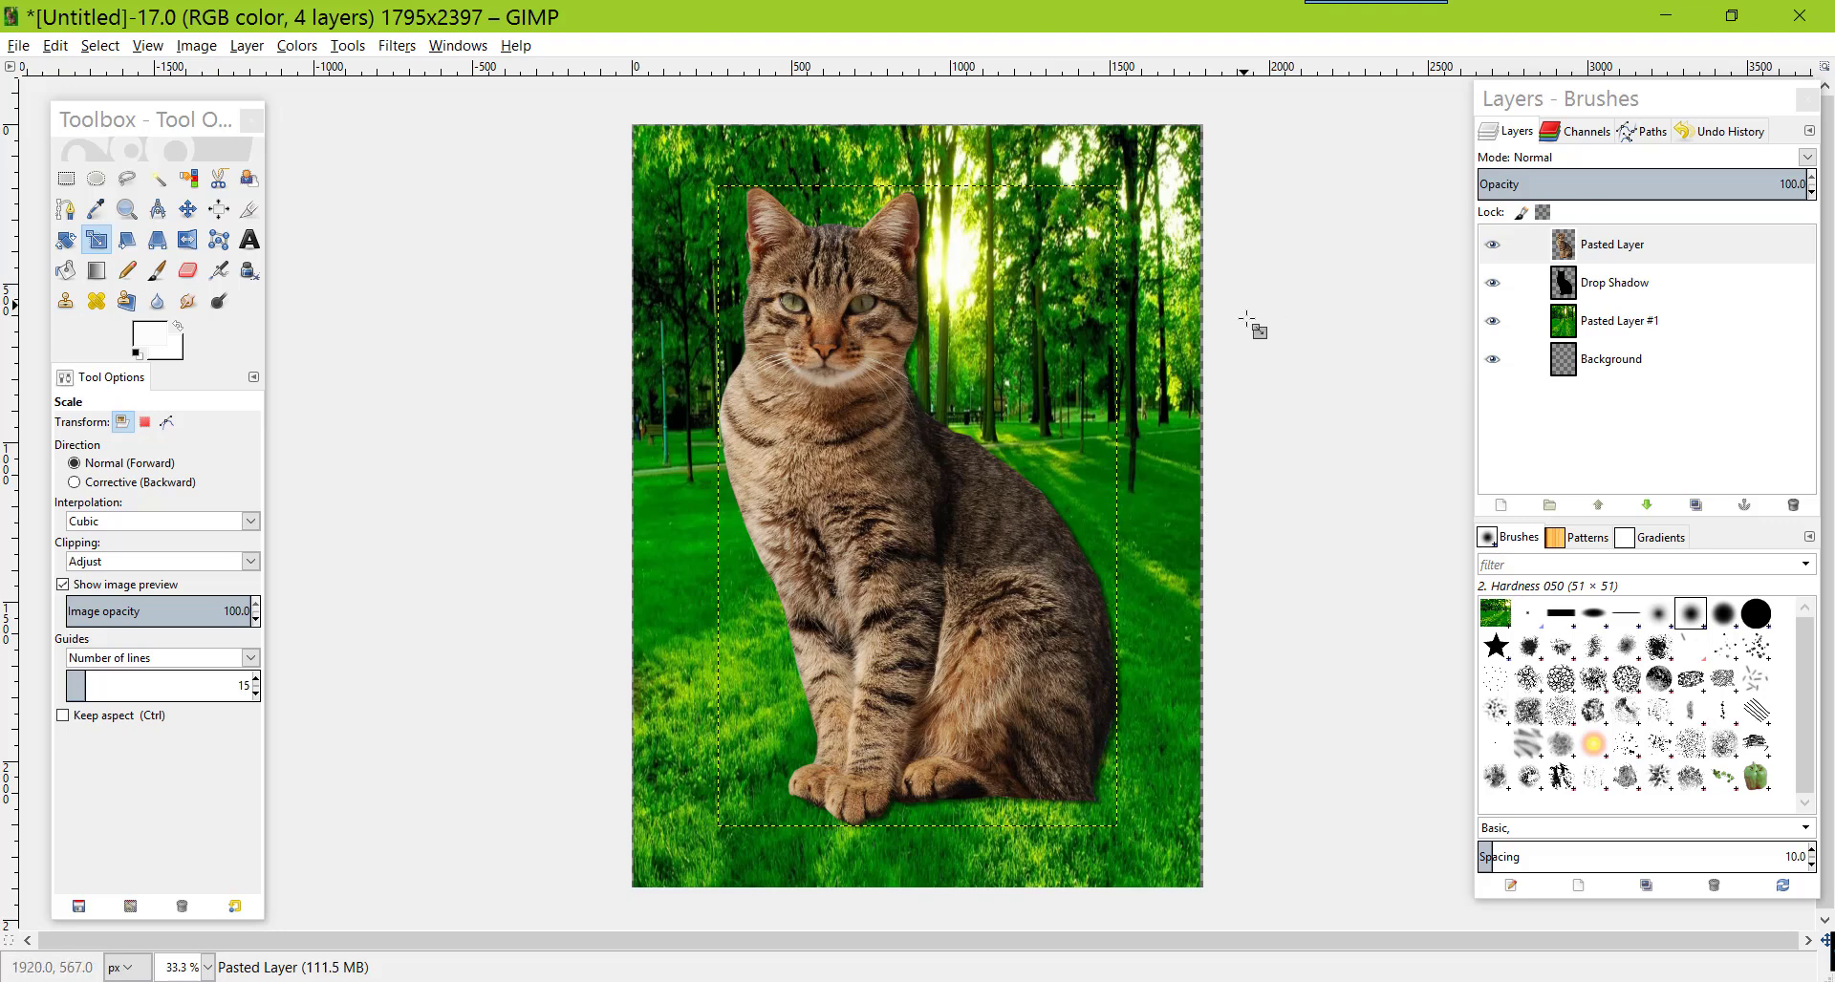
Switch to the Dodge/Burn tool set to Burn, Shadows range, exposure 50
{"action": "left_click", "coordinate": [221, 303]}
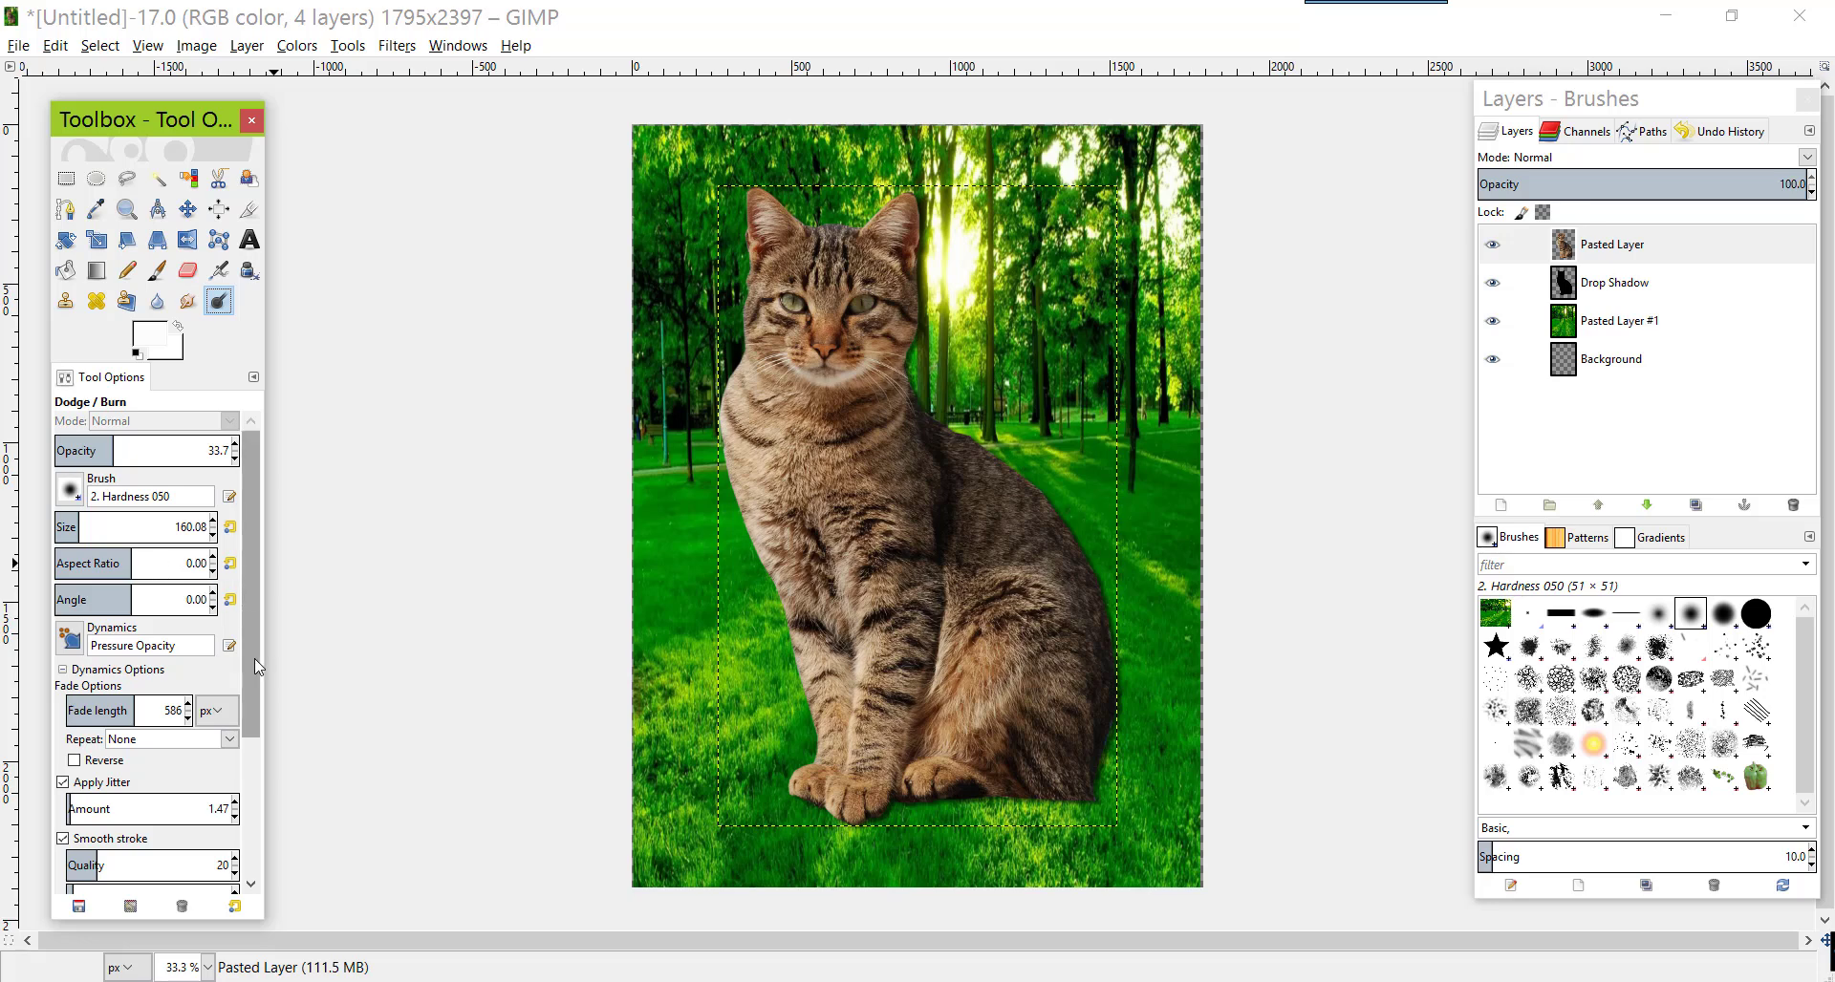
{"action": "left_click_drag", "start_coordinate": [254, 658], "coordinate": [277, 807]}
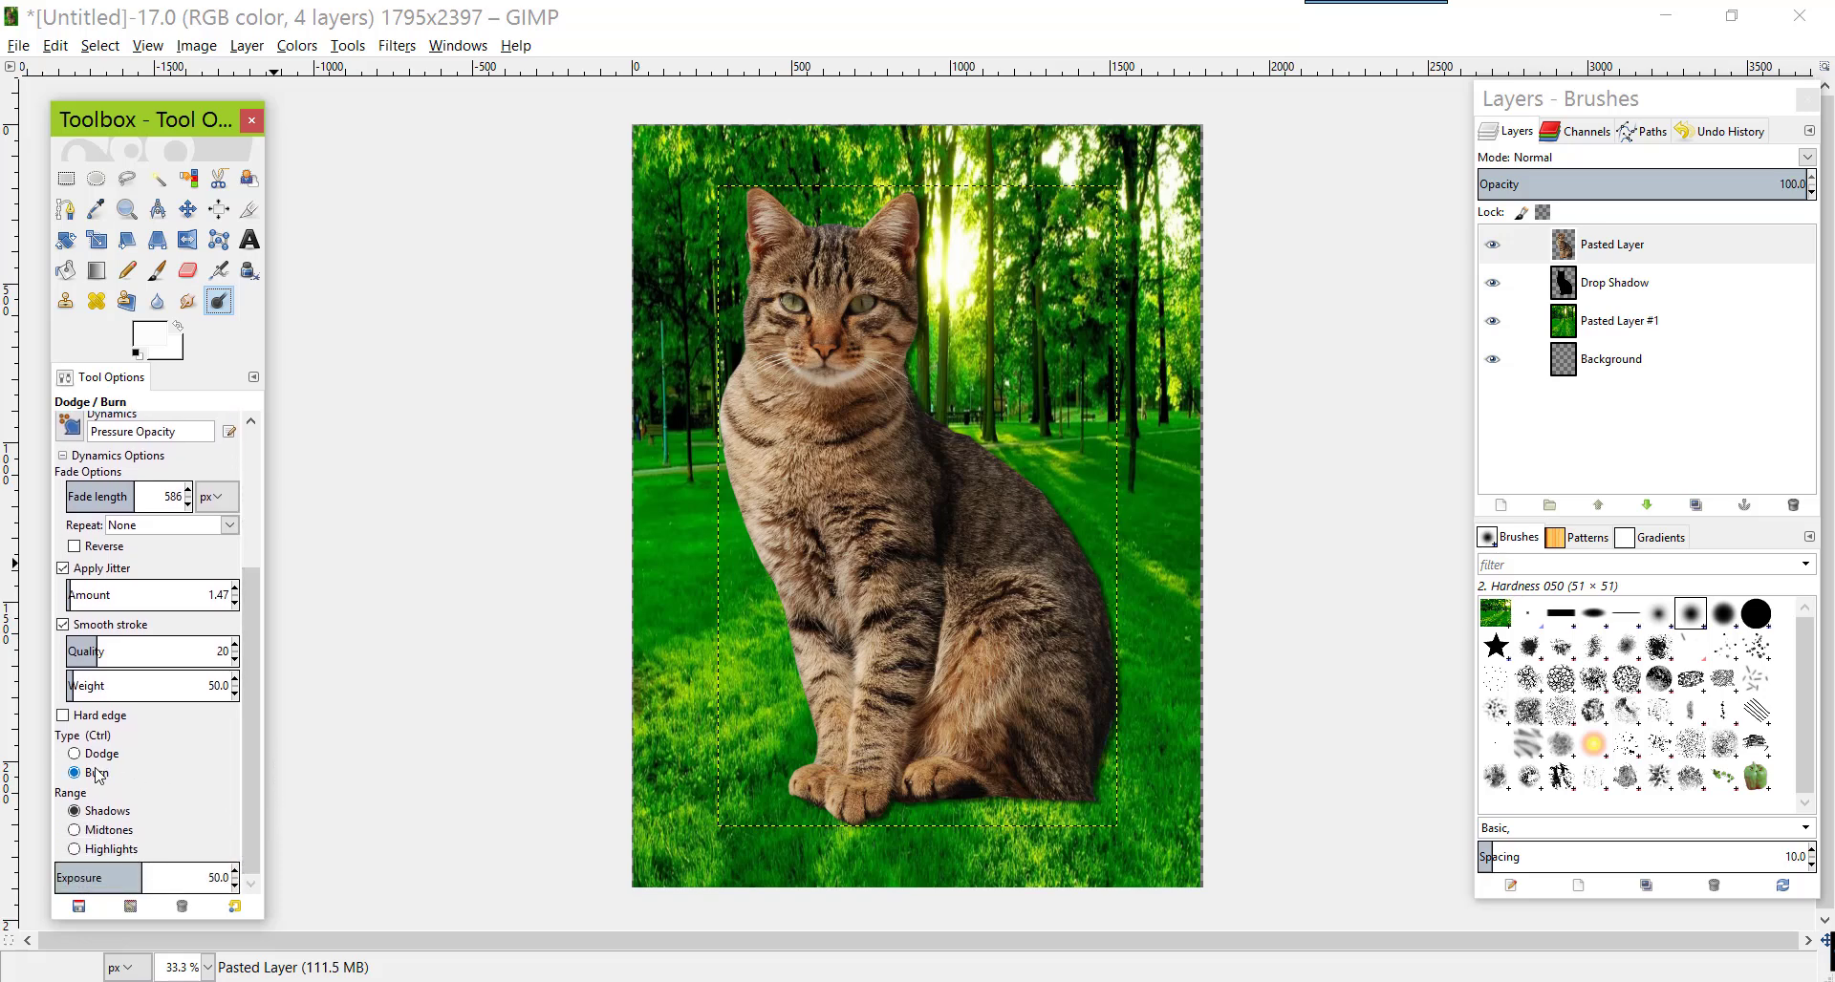
{"action": "left_click", "coordinate": [76, 776]}
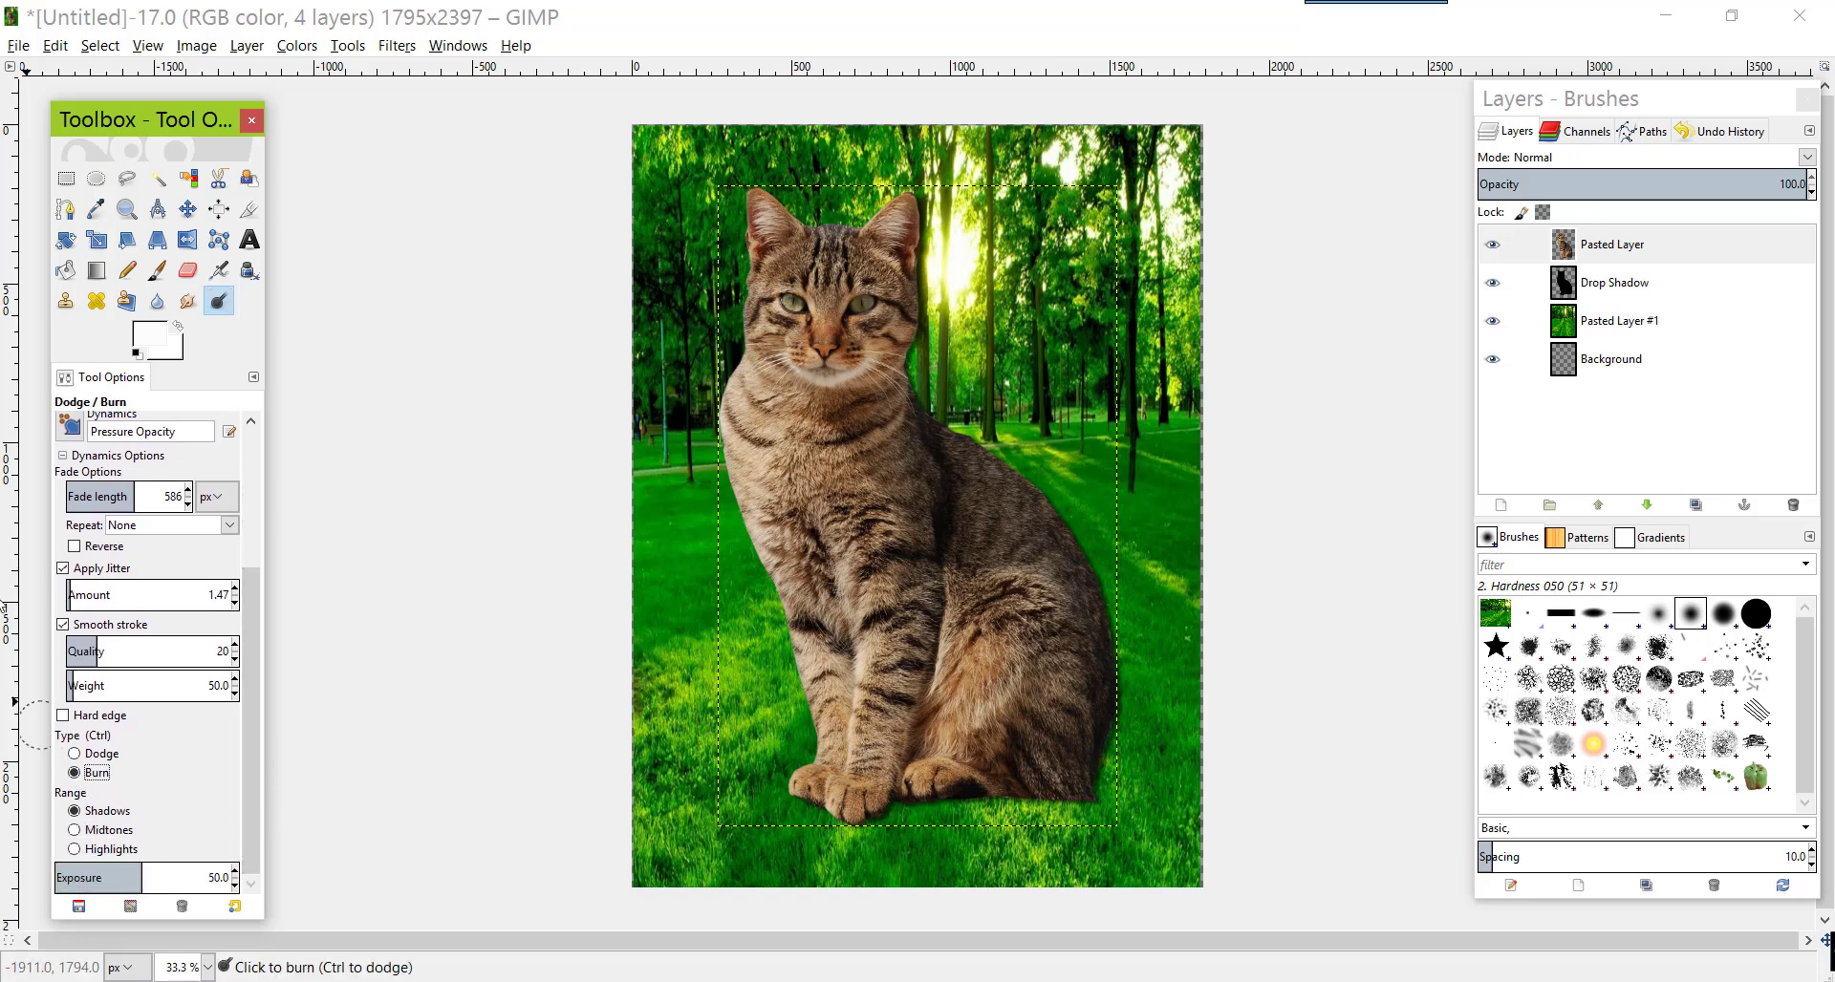
{"action": "left_click", "coordinate": [845, 821]}
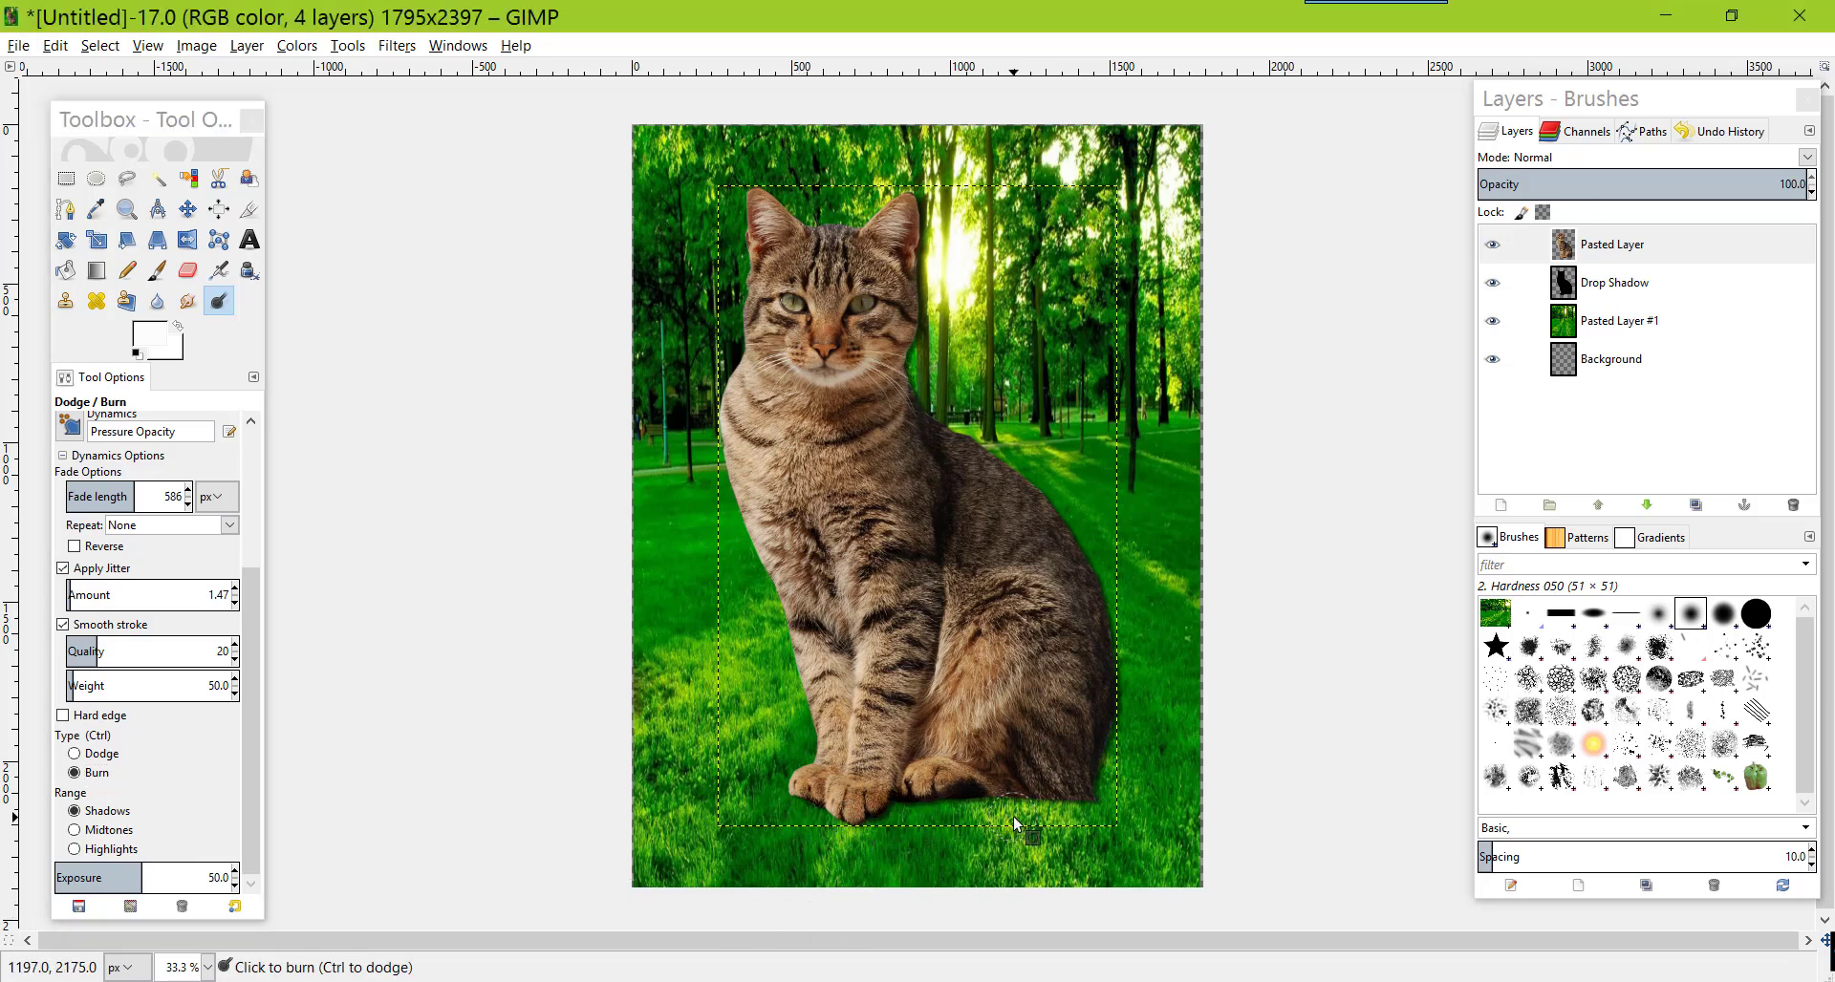
On the forest background layer, burn the grass darker under the cat's paws
{"action": "left_click", "coordinate": [1624, 322]}
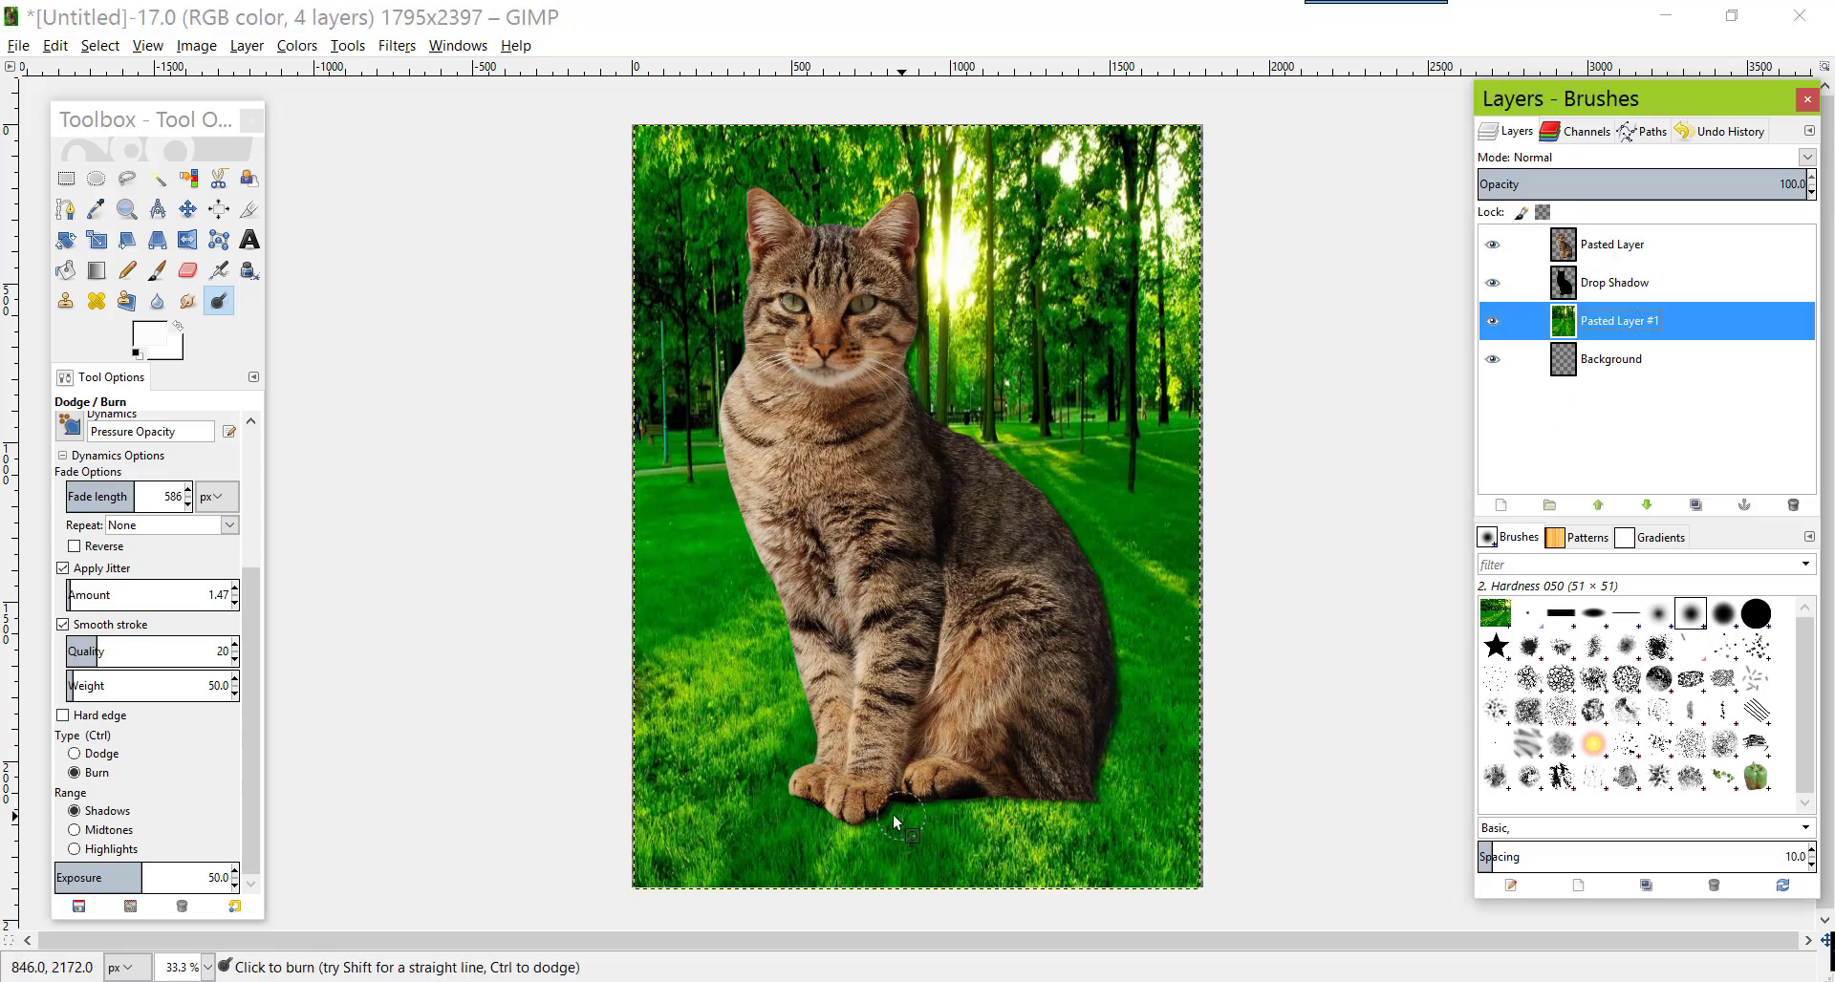
{"action": "left_click_drag", "start_coordinate": [893, 814], "coordinate": [781, 812]}
{"action": "left_click_drag", "start_coordinate": [983, 801], "coordinate": [1057, 812]}
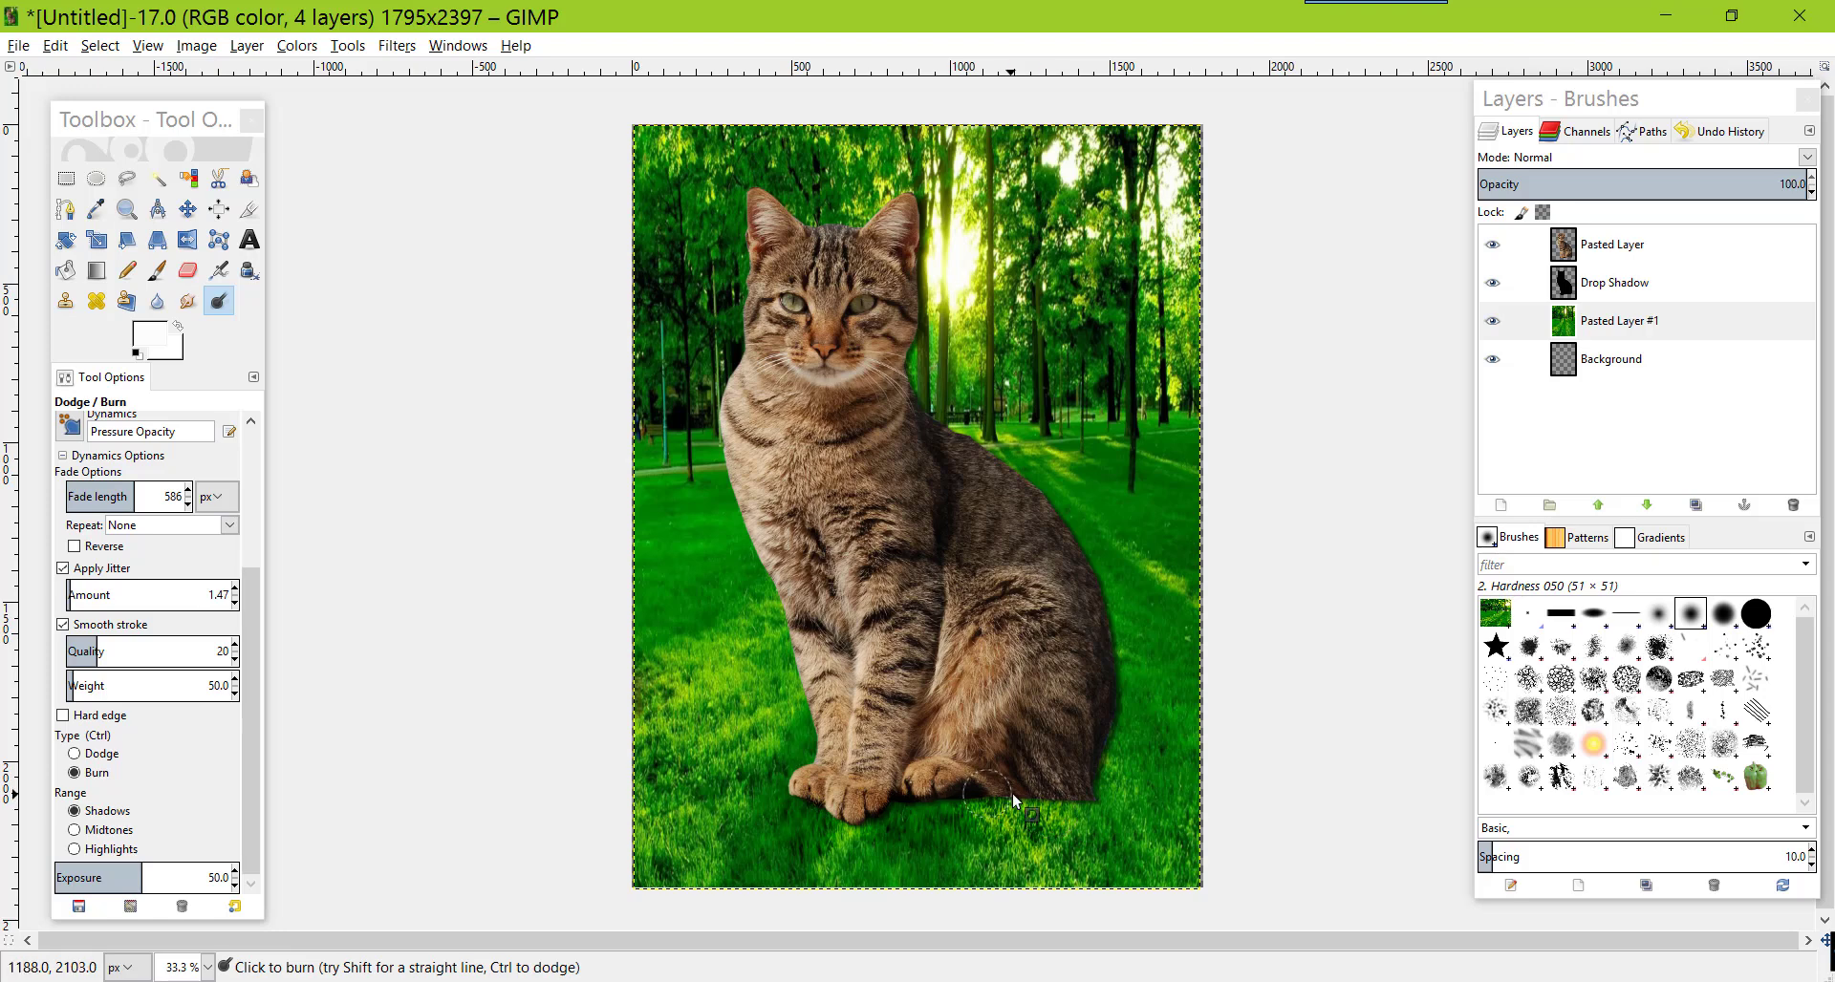
{"action": "mouse_move", "coordinate": [954, 791]}
{"action": "left_mouse_down"}
{"action": "mouse_move", "coordinate": [1070, 800]}
{"action": "mouse_move", "coordinate": [933, 795]}
{"action": "left_mouse_up"}
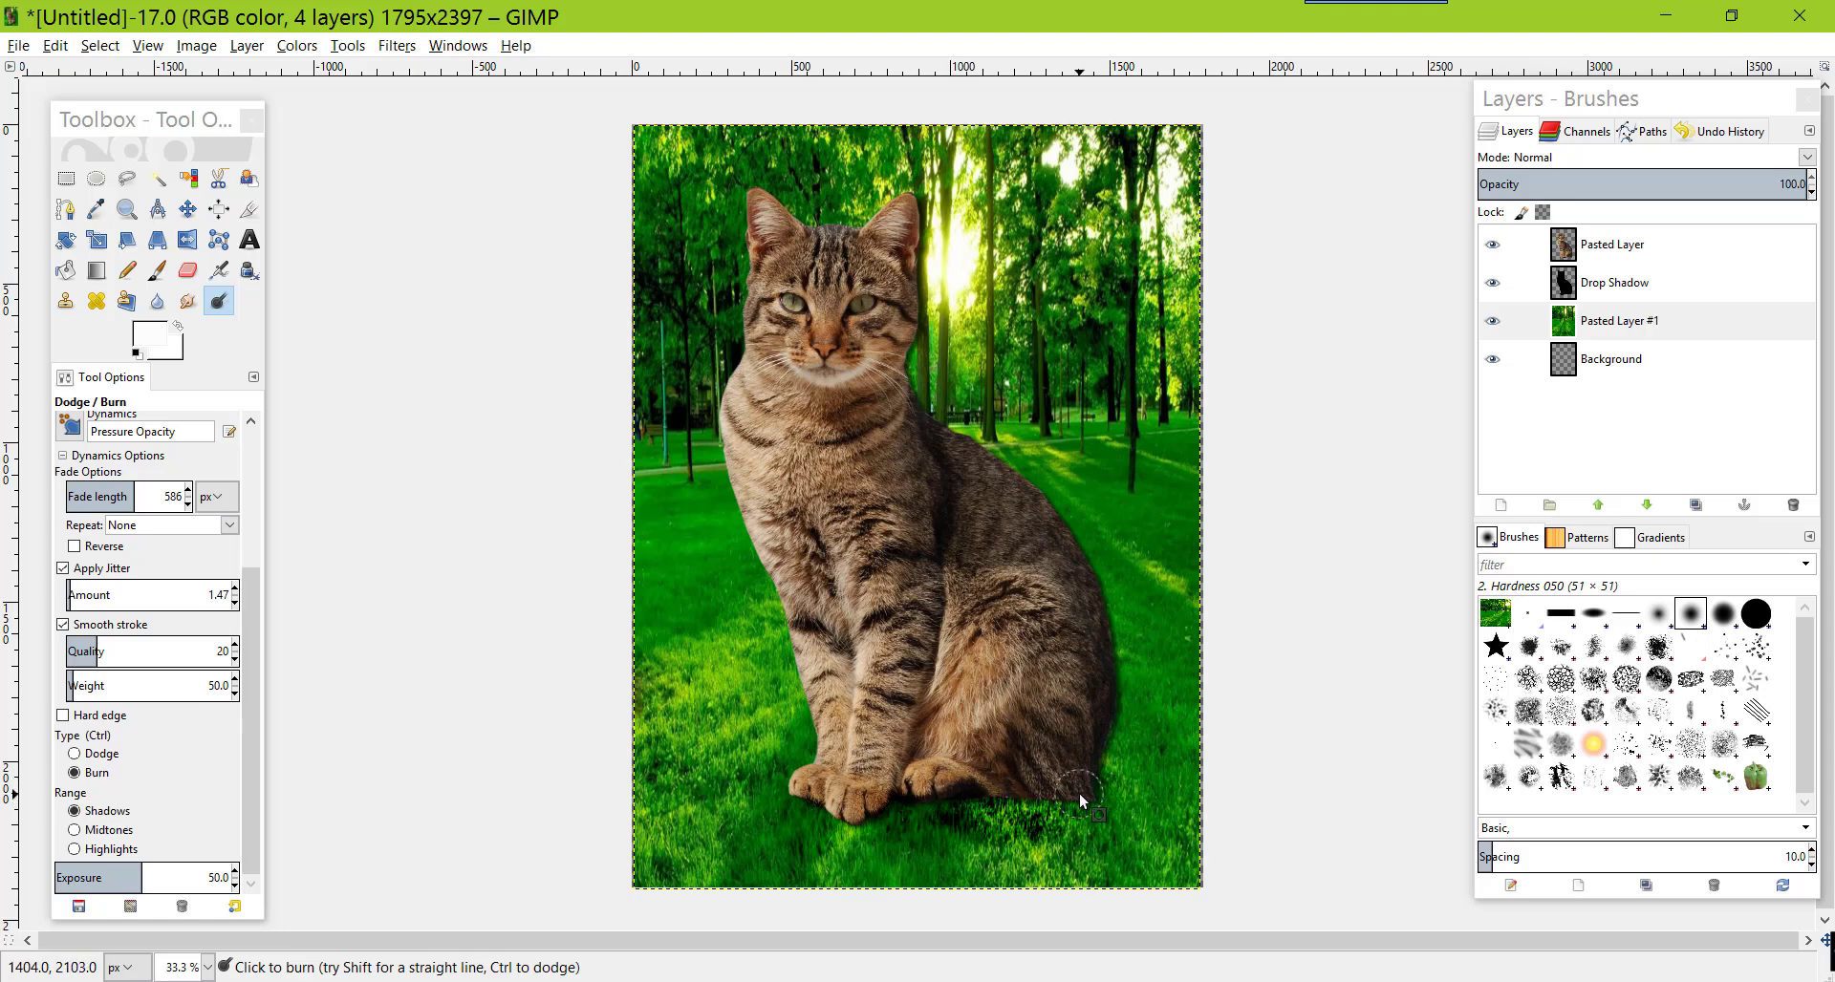
Change the burn range to Midtones and darken the grass along the cat's base
{"action": "left_click", "coordinate": [74, 830]}
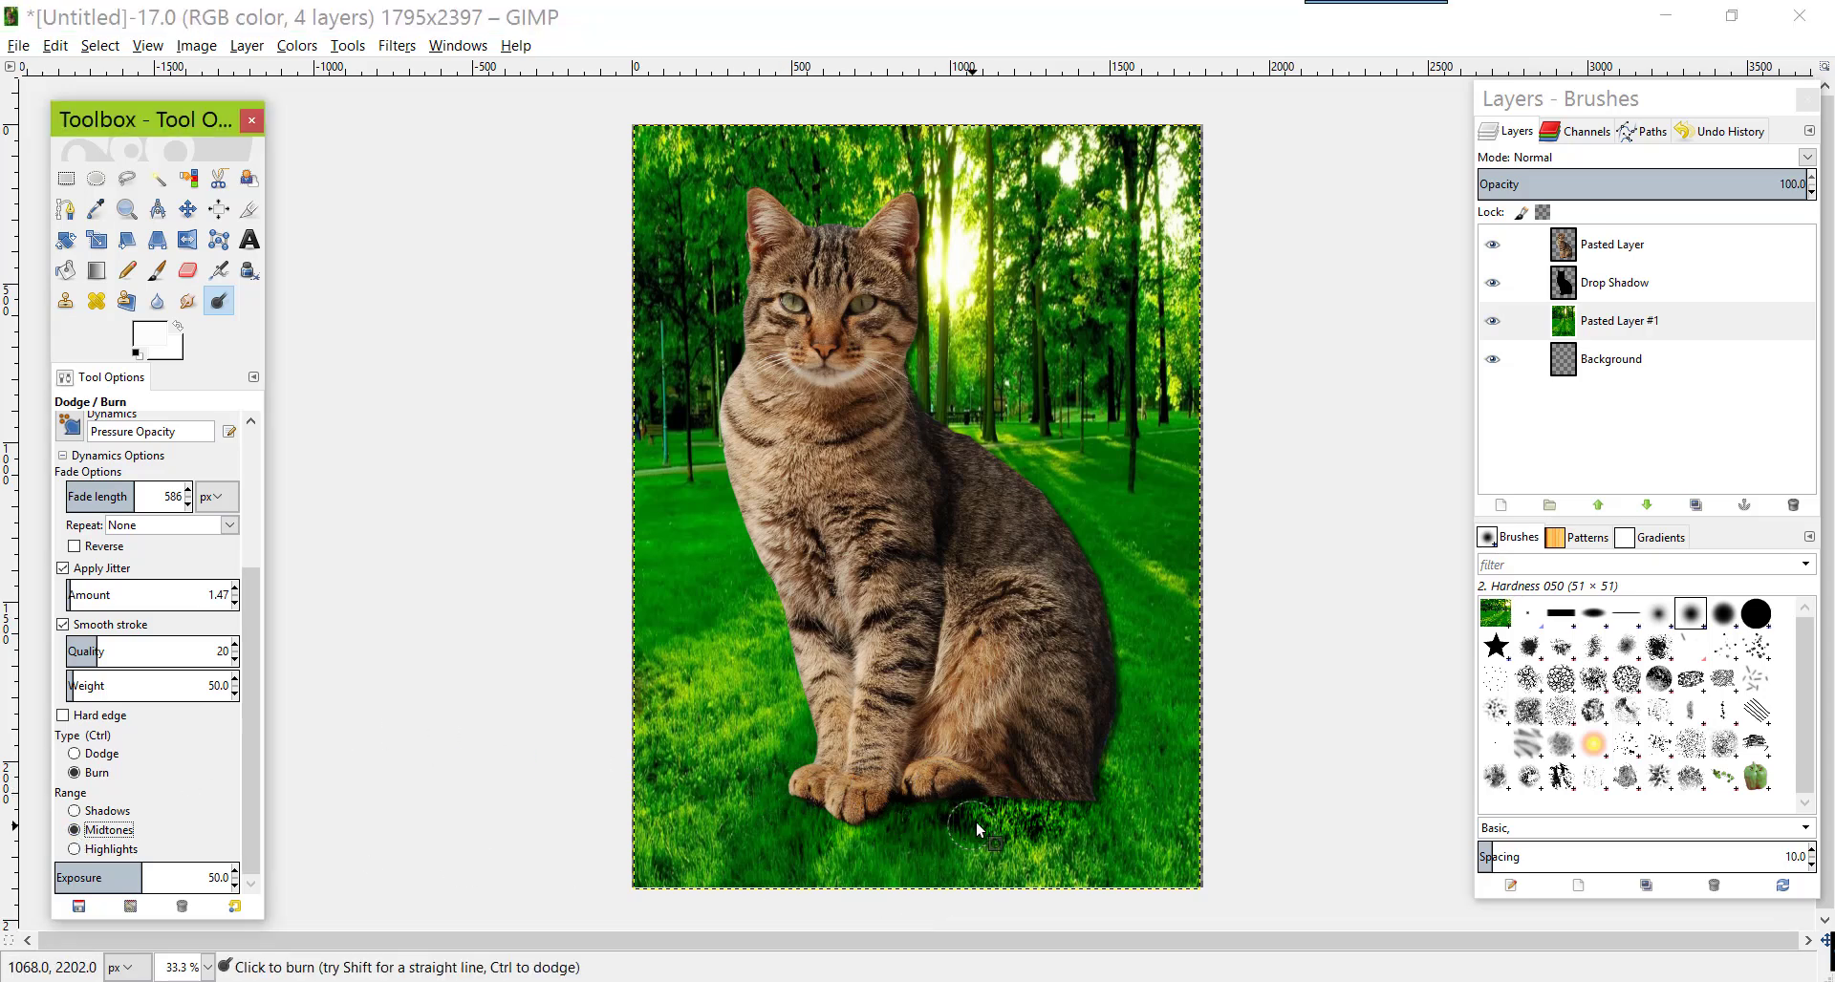
{"action": "left_click_drag", "start_coordinate": [976, 822], "coordinate": [1105, 813]}
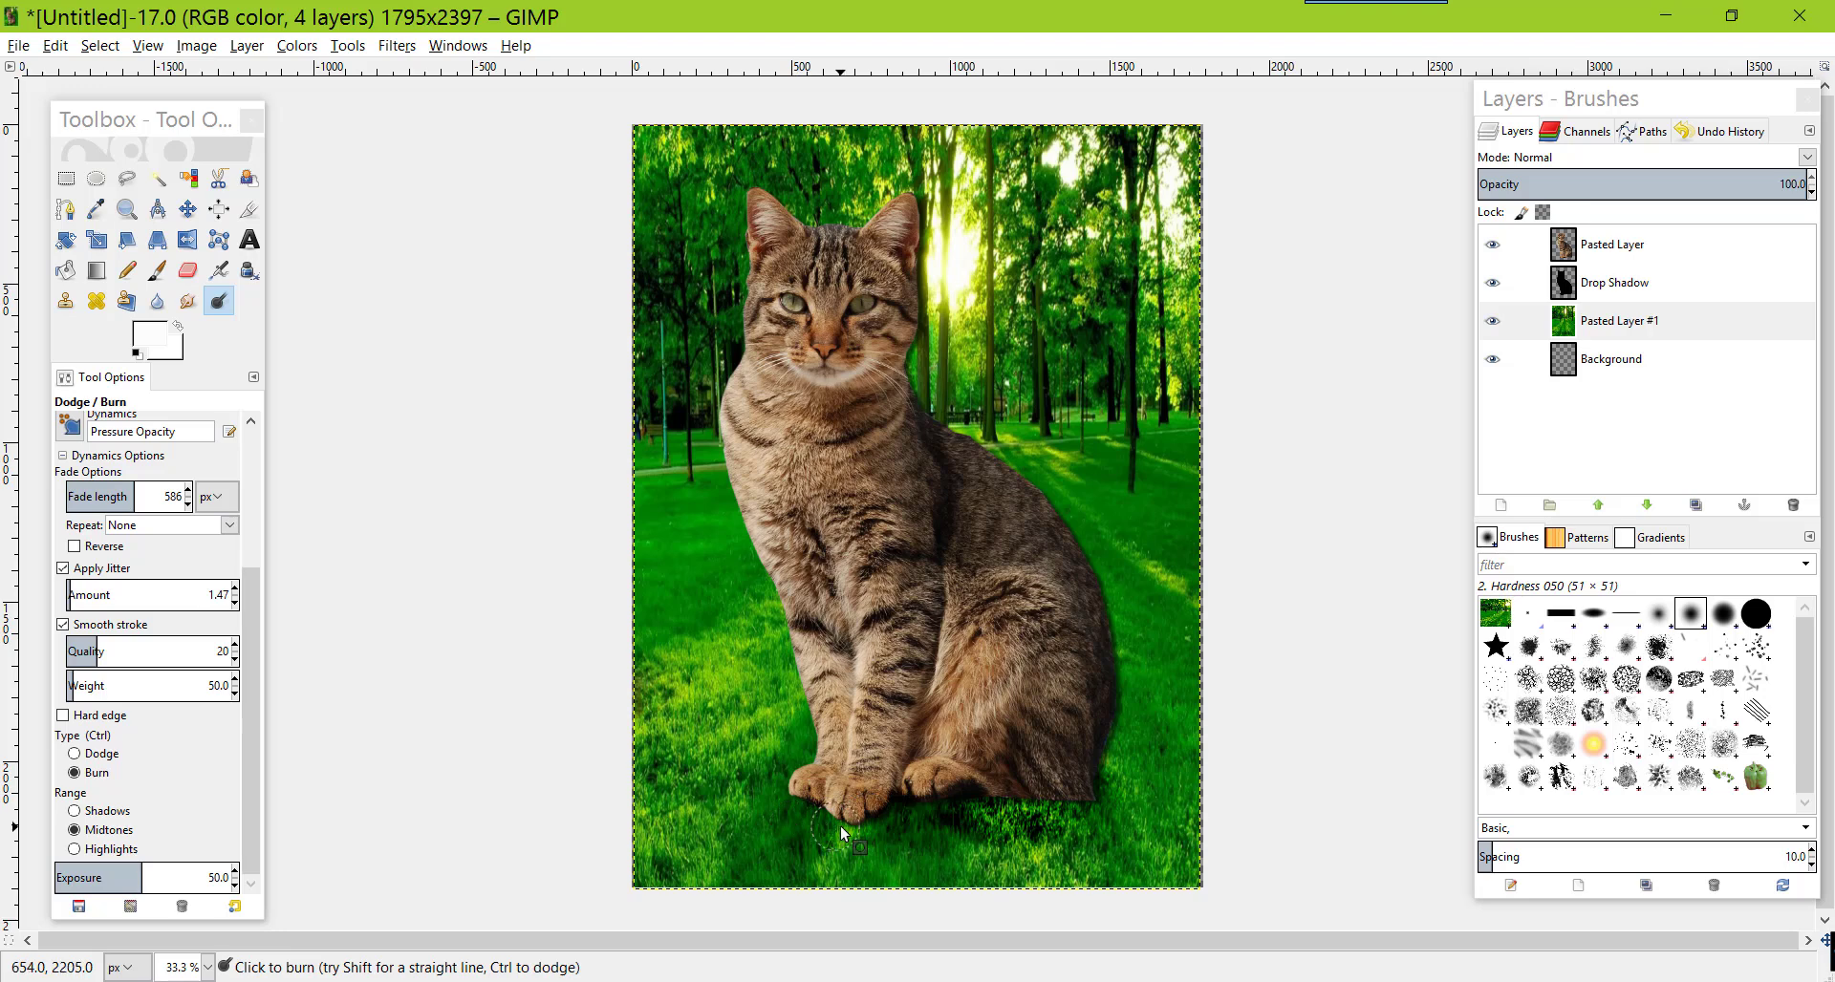
{"action": "left_click_drag", "start_coordinate": [991, 799], "coordinate": [1033, 806]}
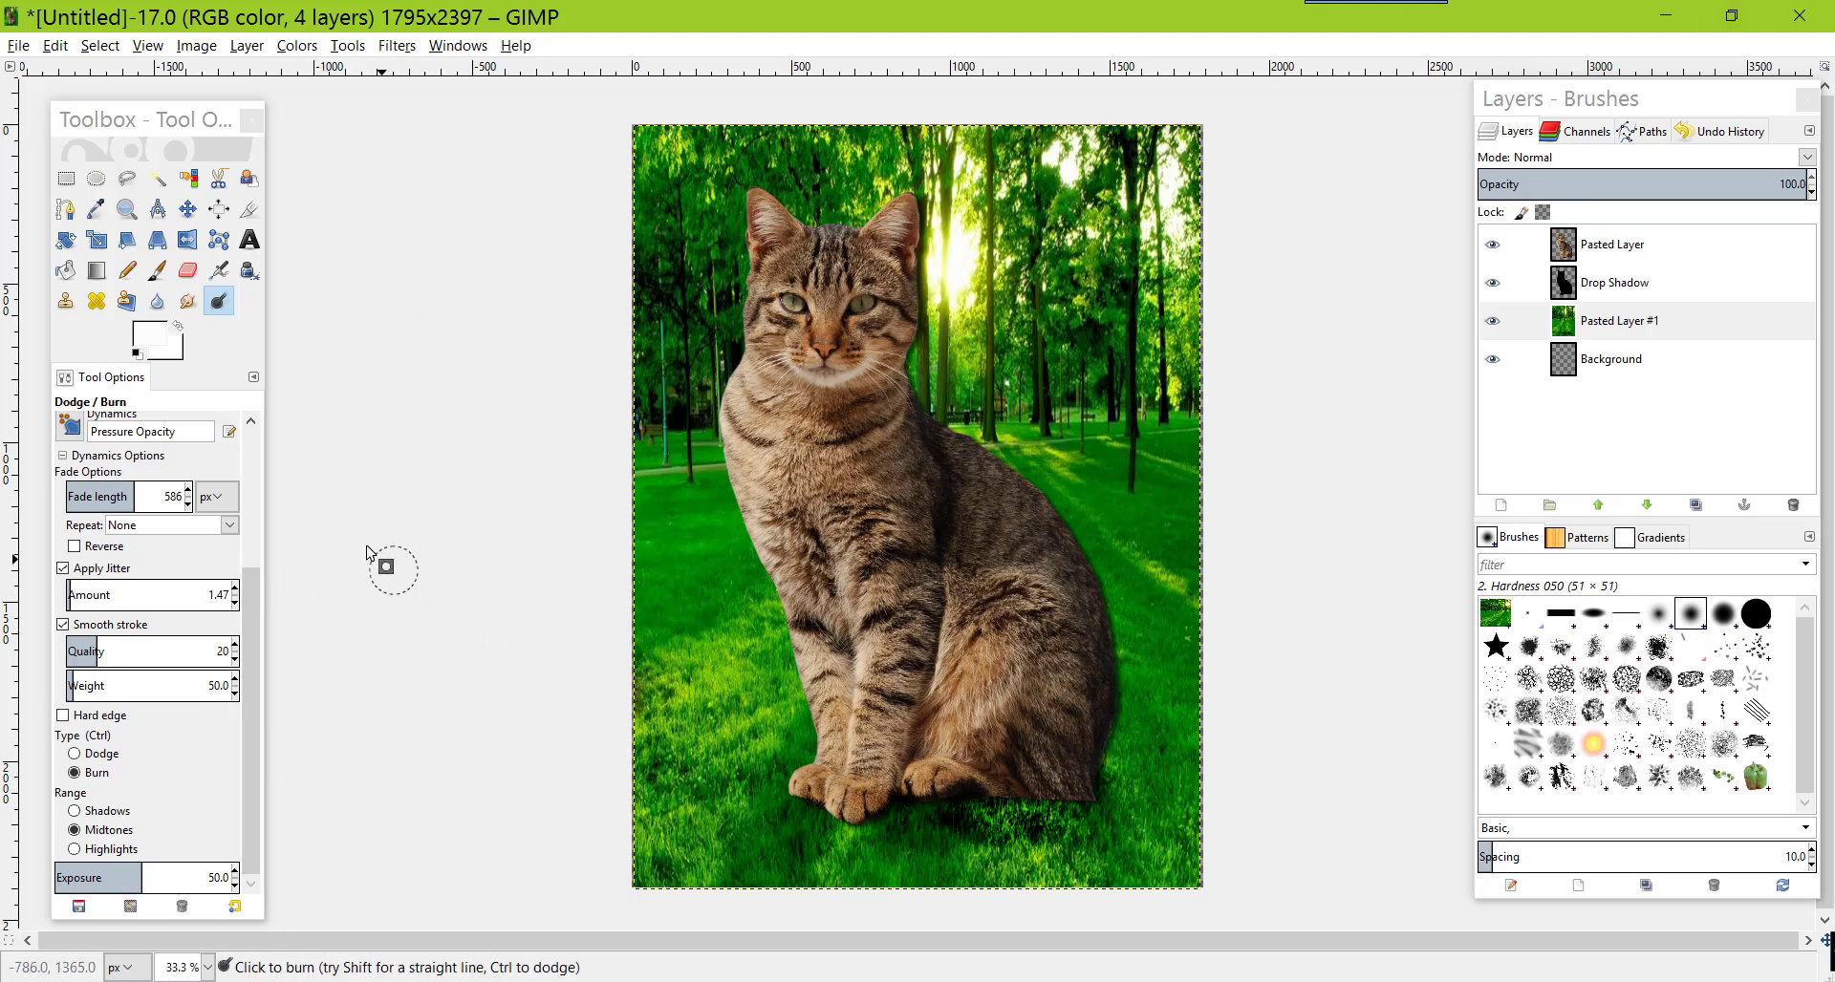
With the Blur/Sharpen tool, soften the ground shadow under the paws on the background layer
{"action": "left_click", "coordinate": [157, 301]}
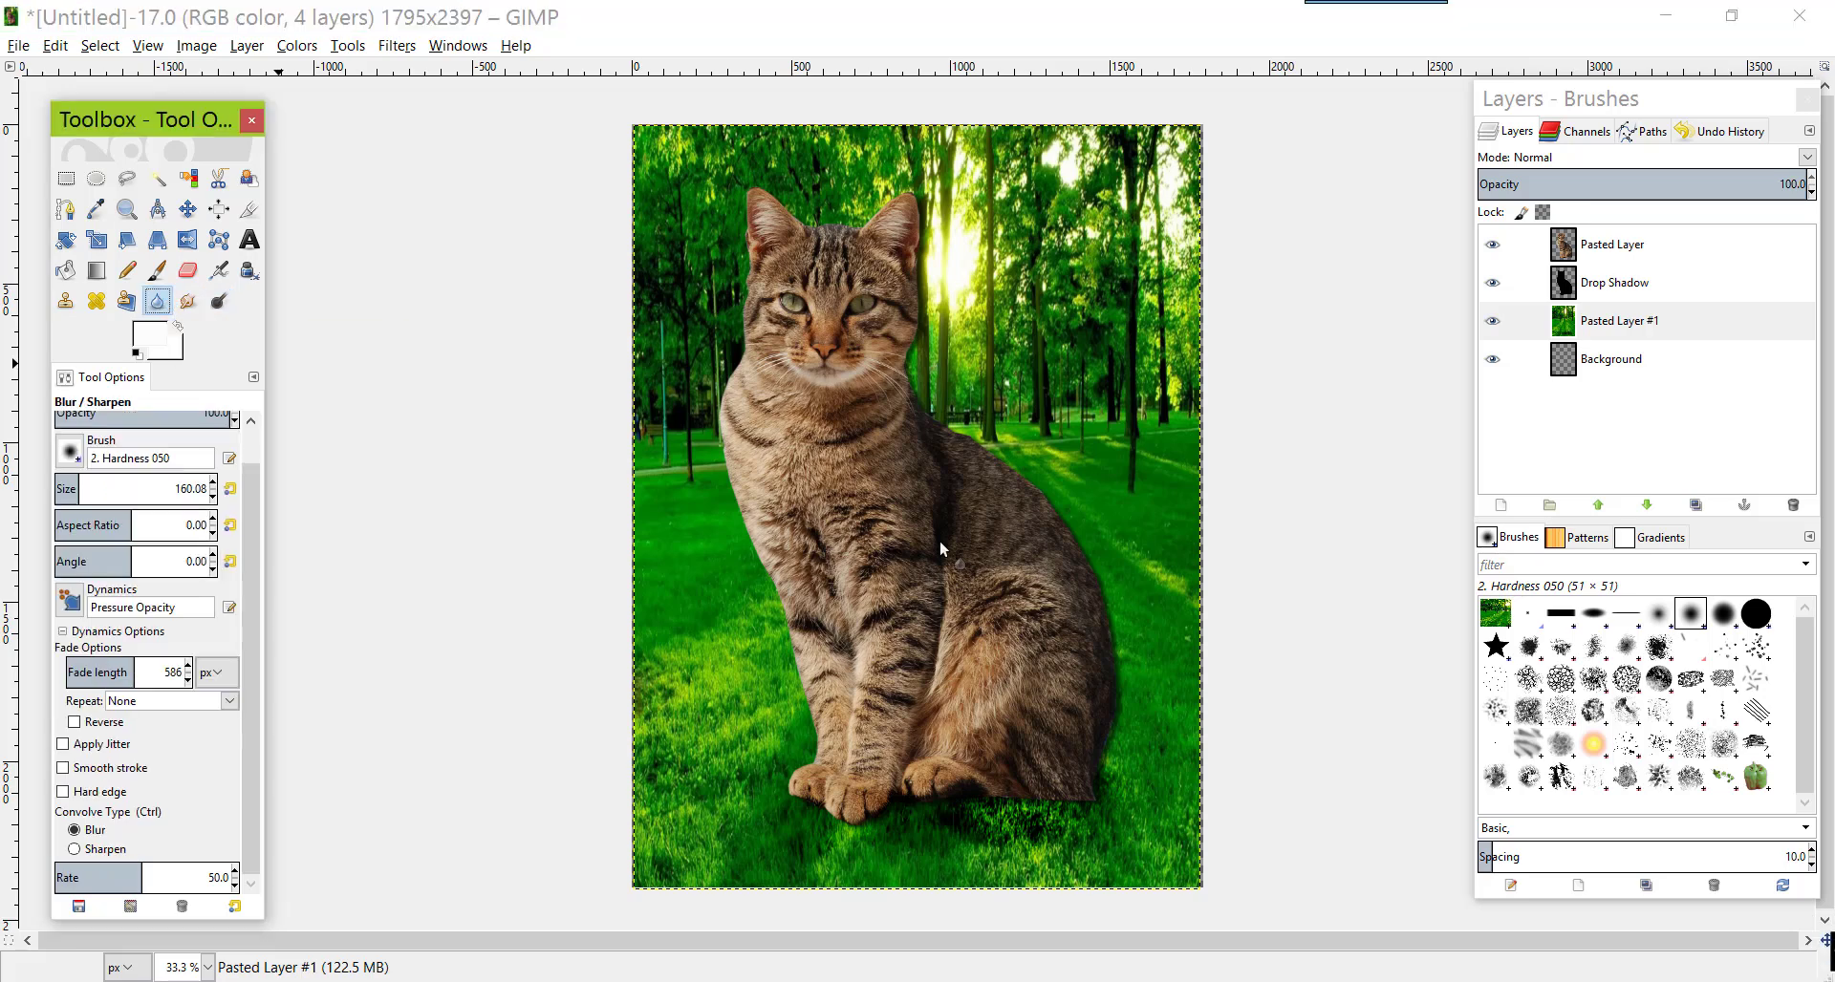
{"action": "left_click", "coordinate": [998, 801]}
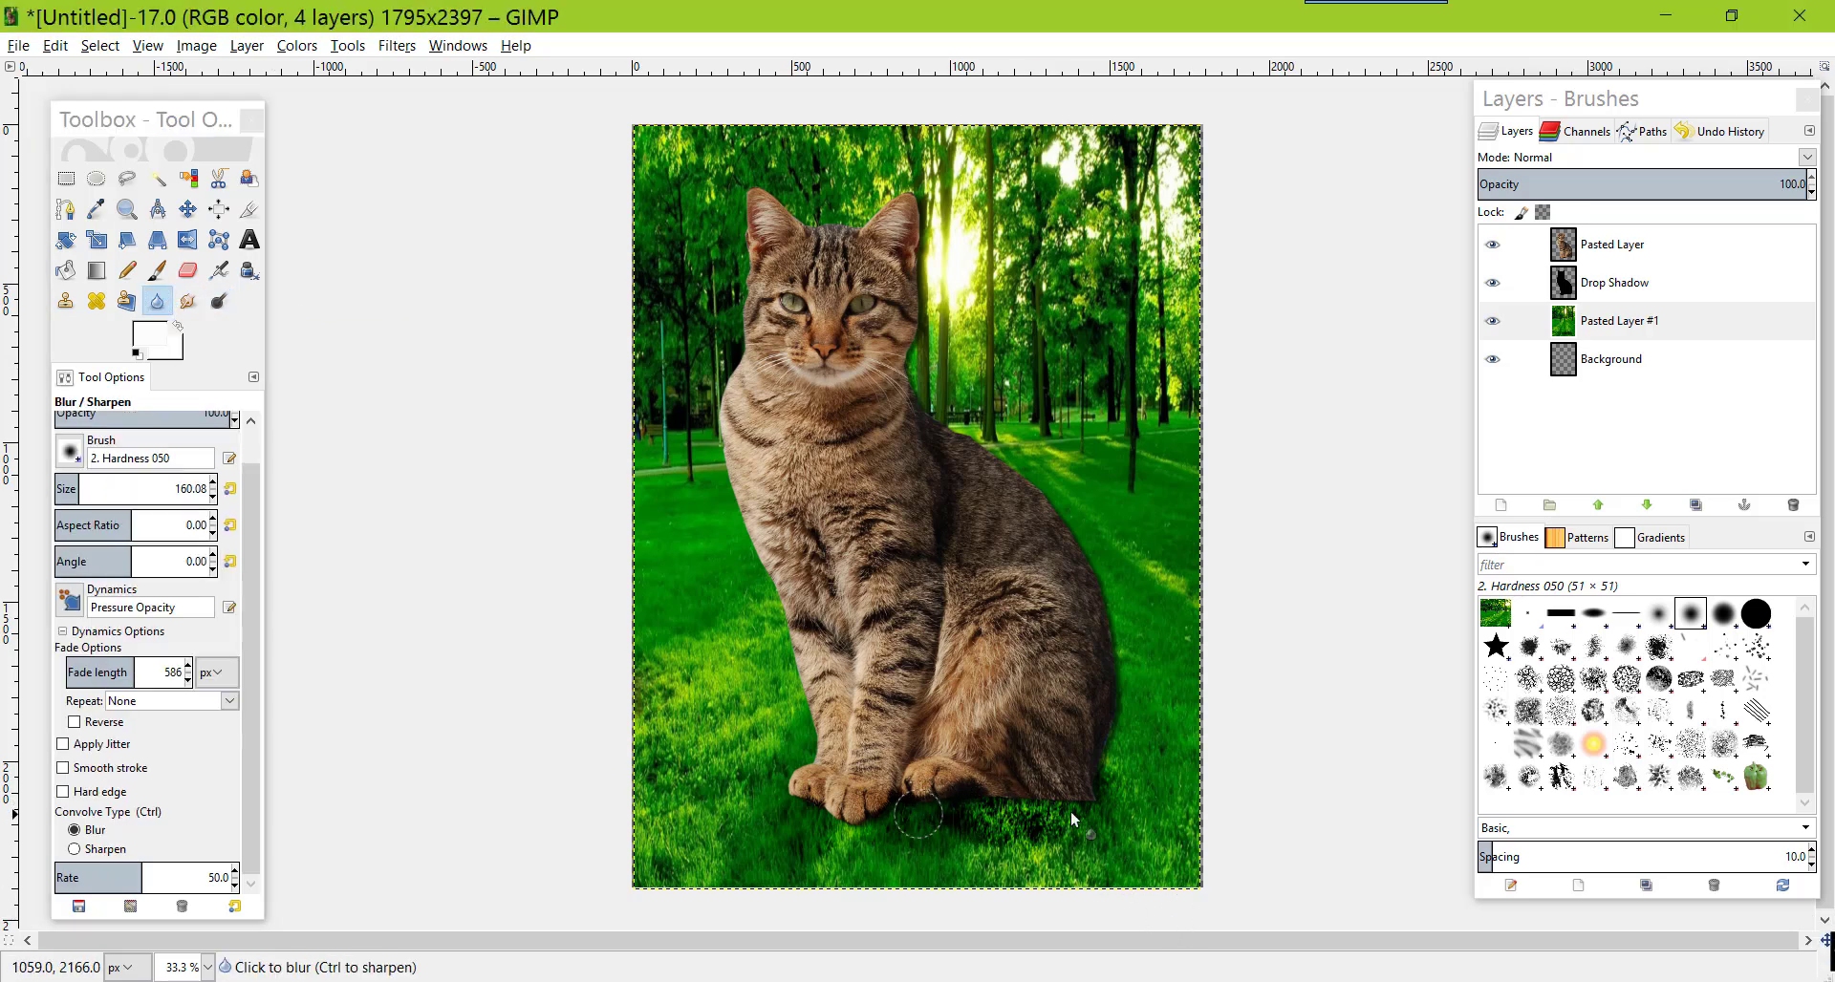
{"action": "left_click_drag", "start_coordinate": [949, 830], "coordinate": [830, 806]}
On the cat layer, blur the cat's lower edges and paws into the grass with a 160 brush
{"action": "left_click", "coordinate": [1613, 245]}
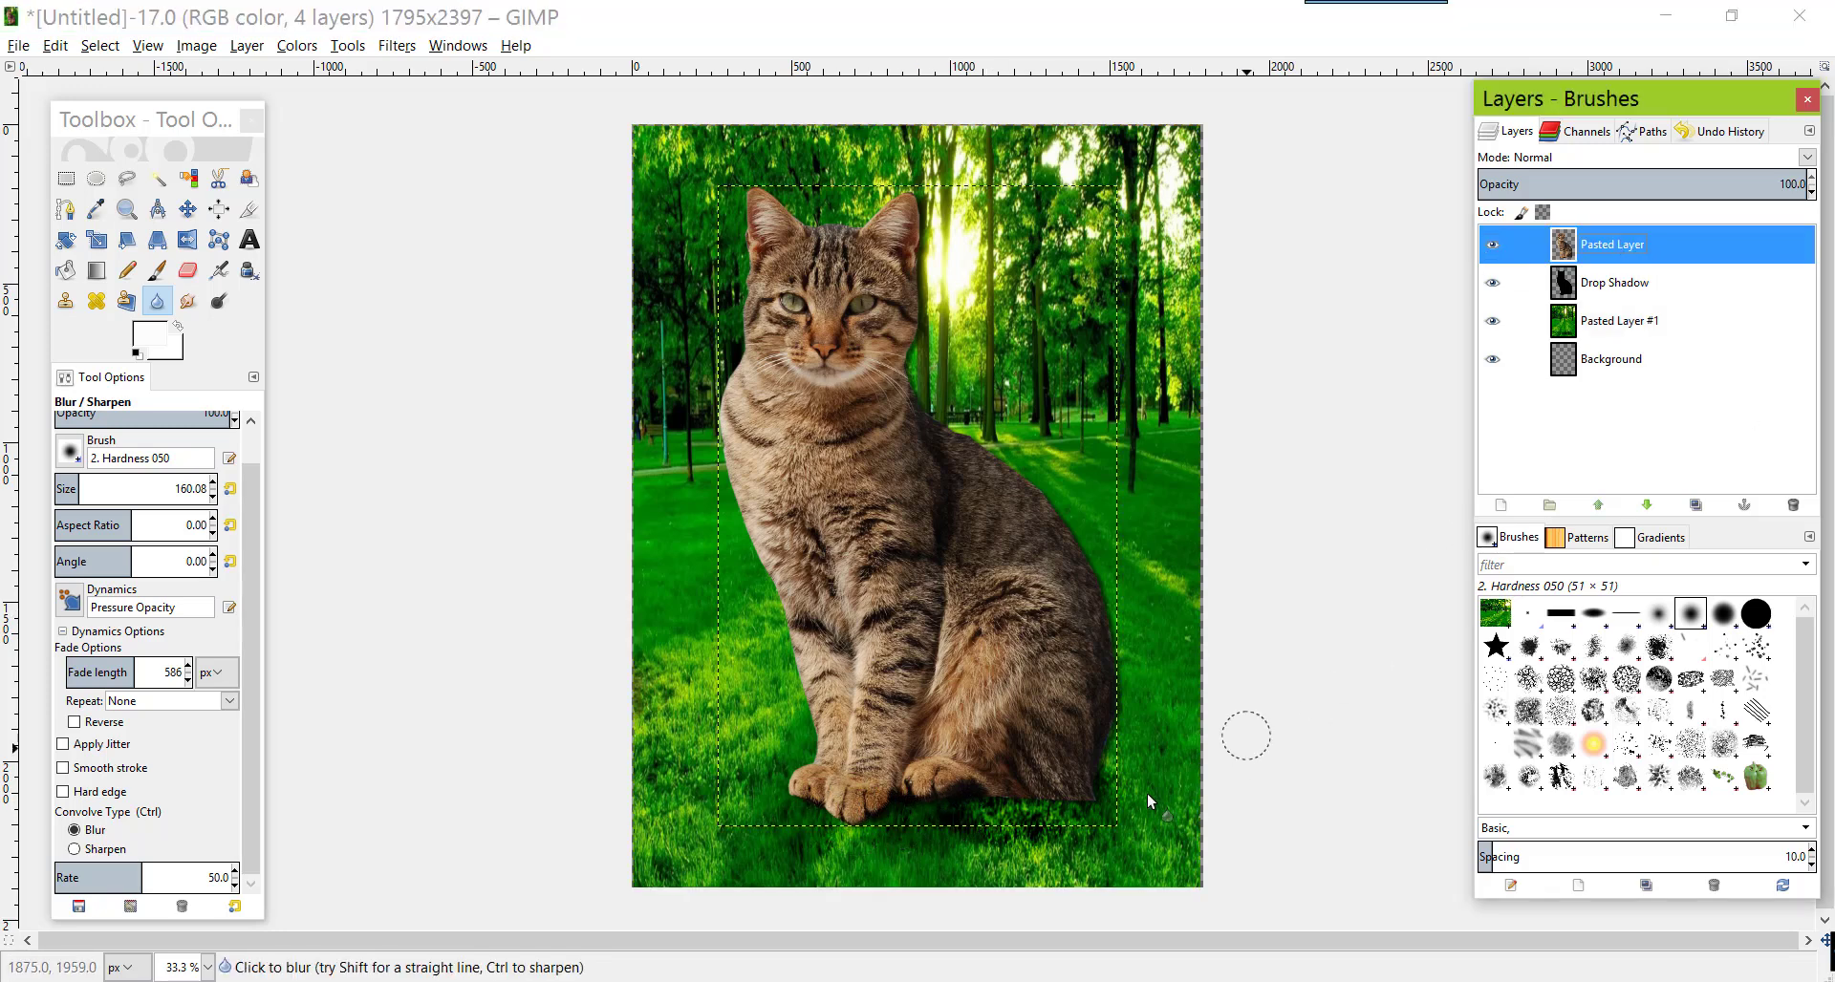
{"action": "left_click", "coordinate": [1017, 795]}
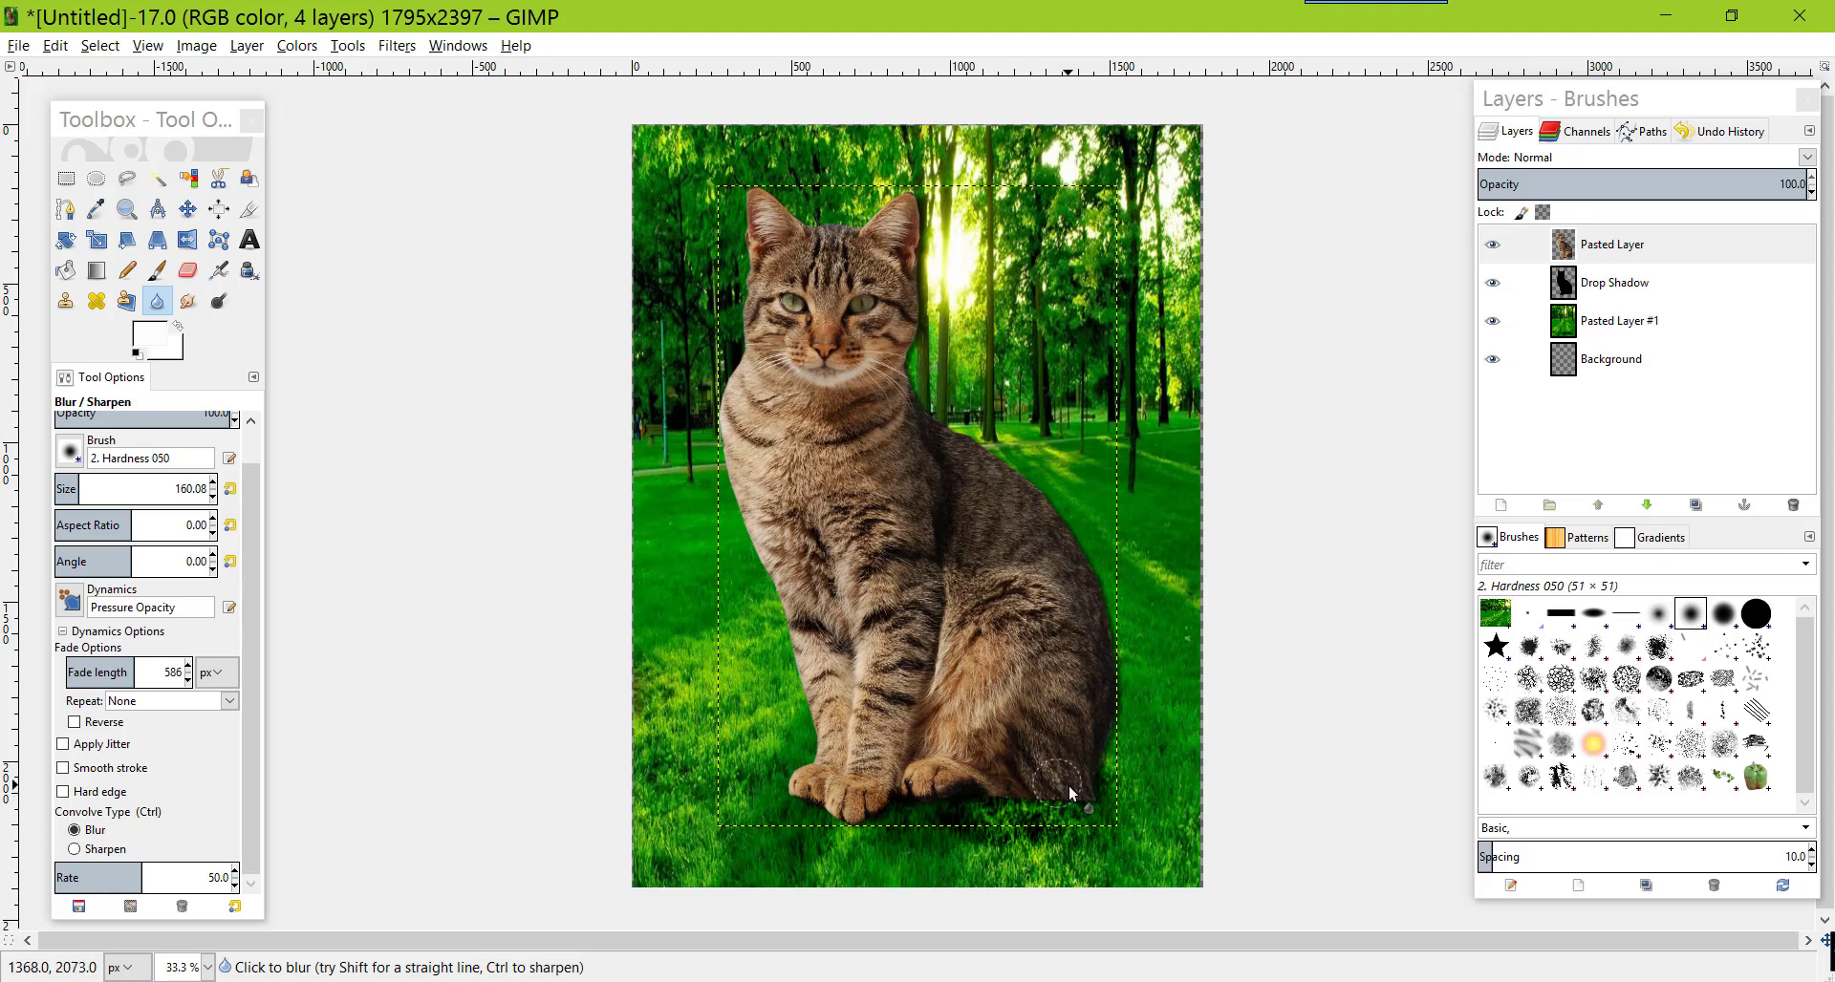
{"action": "mouse_move", "coordinate": [1044, 794]}
{"action": "left_mouse_down"}
{"action": "mouse_move", "coordinate": [807, 794]}
{"action": "mouse_move", "coordinate": [876, 795]}
{"action": "left_mouse_up"}
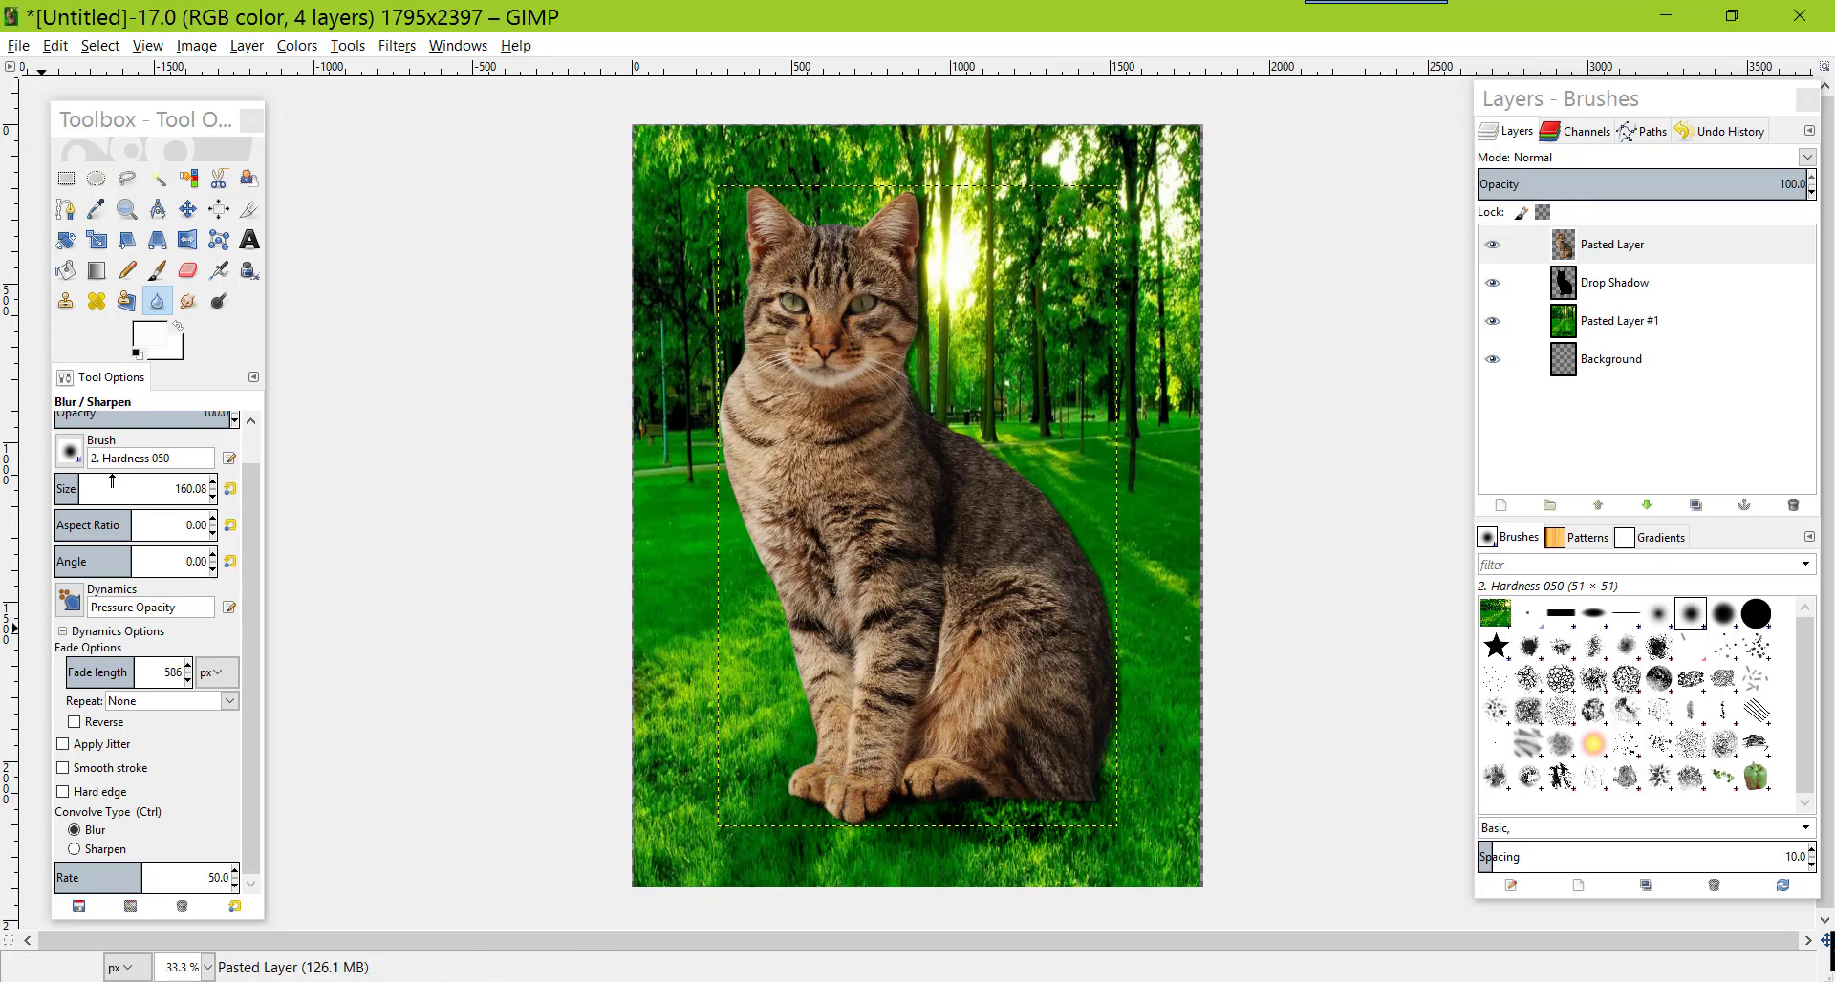
{"action": "left_click", "coordinate": [138, 457]}
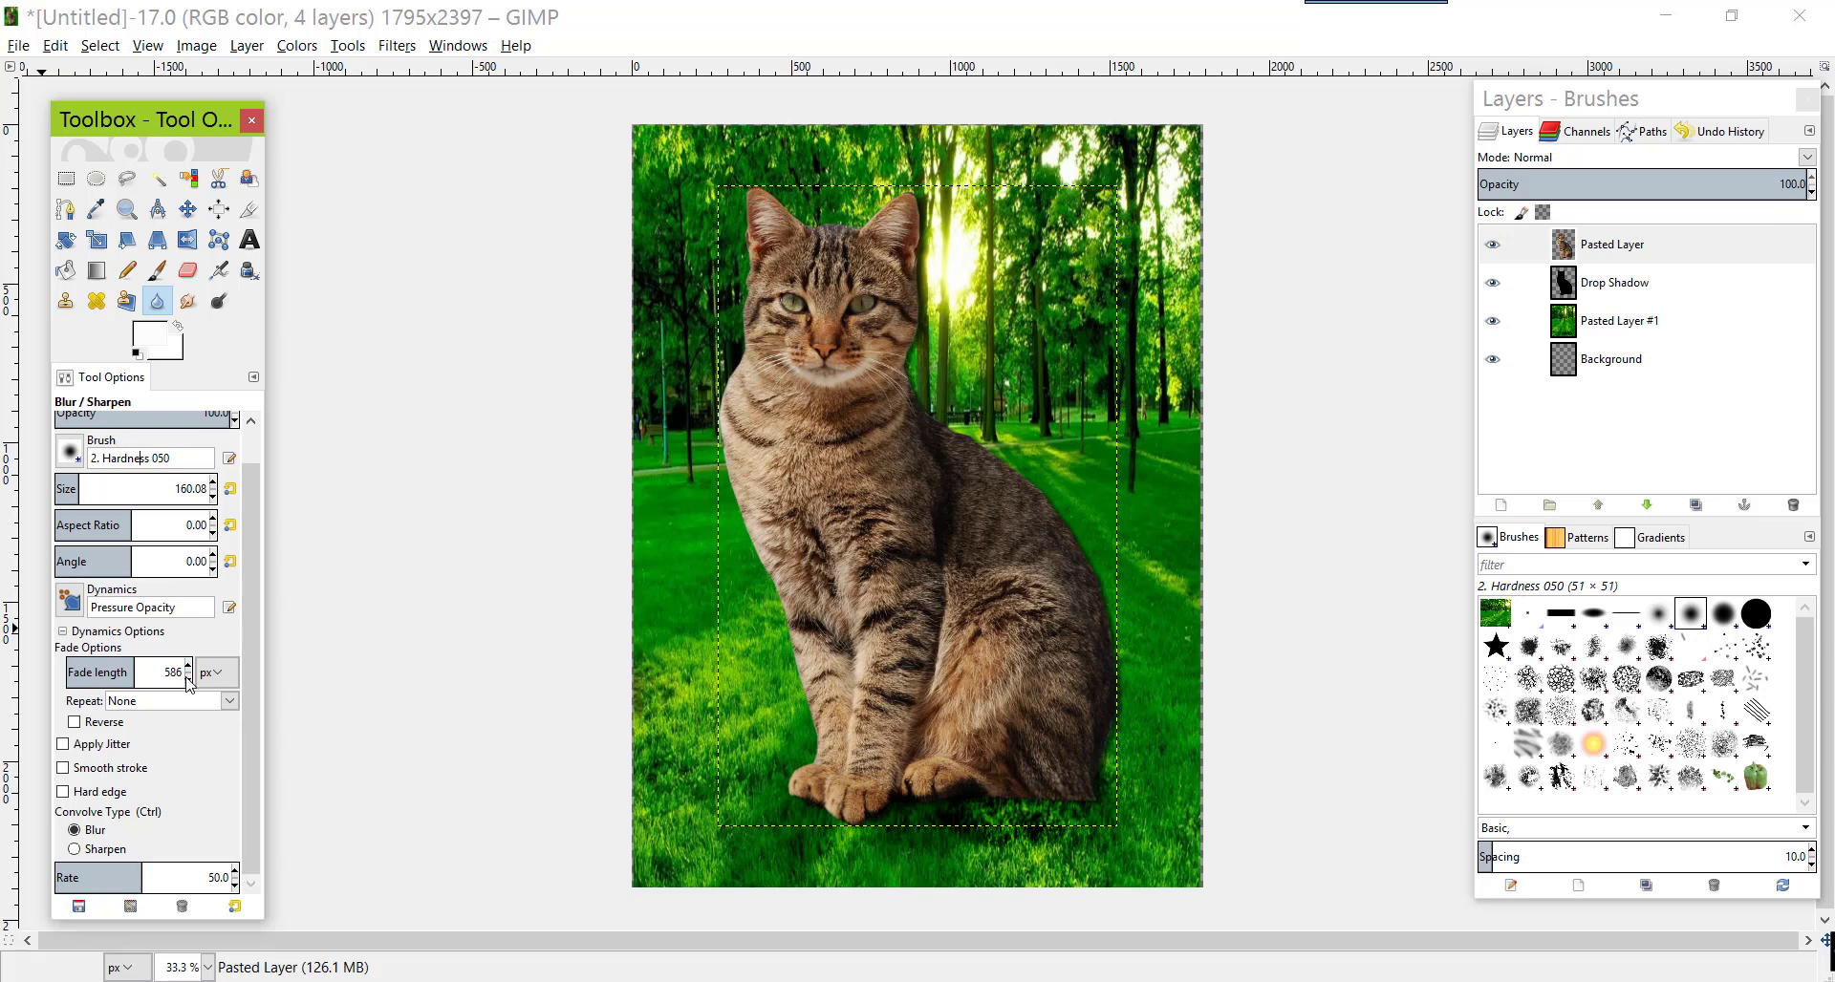
{"action": "left_click", "coordinate": [1114, 791]}
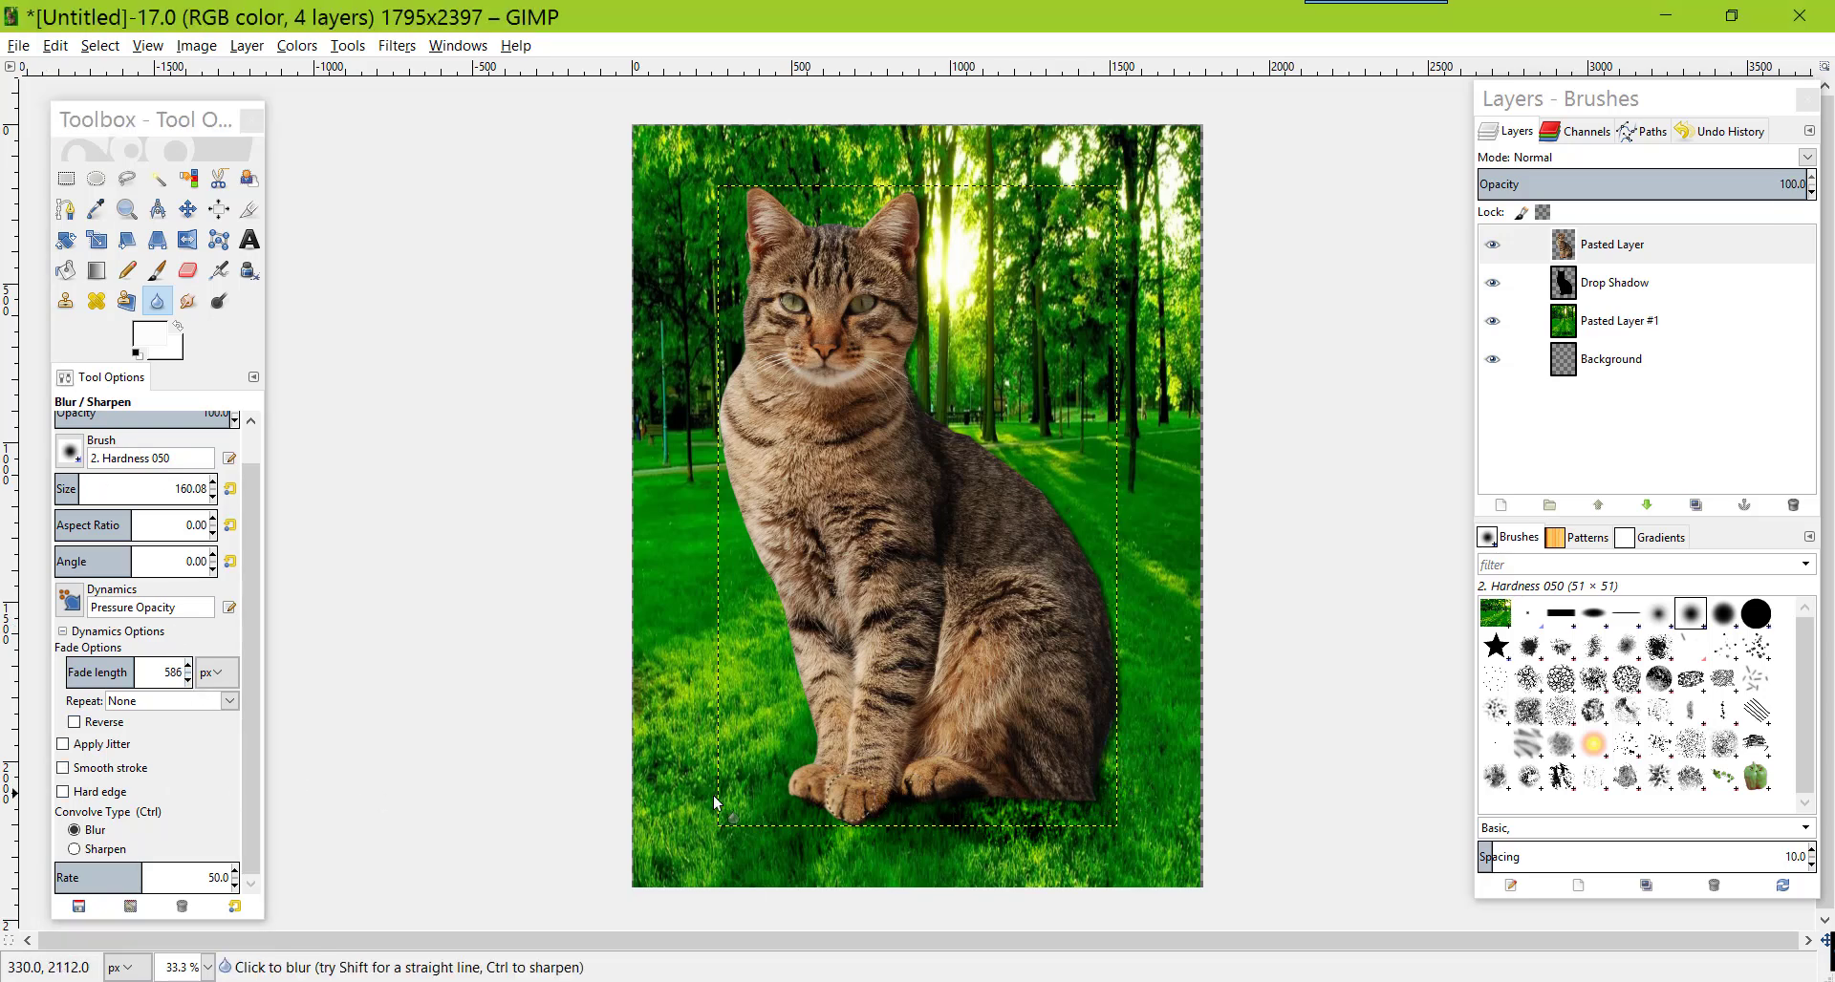
{"action": "left_click_drag", "start_coordinate": [717, 802], "coordinate": [862, 830]}
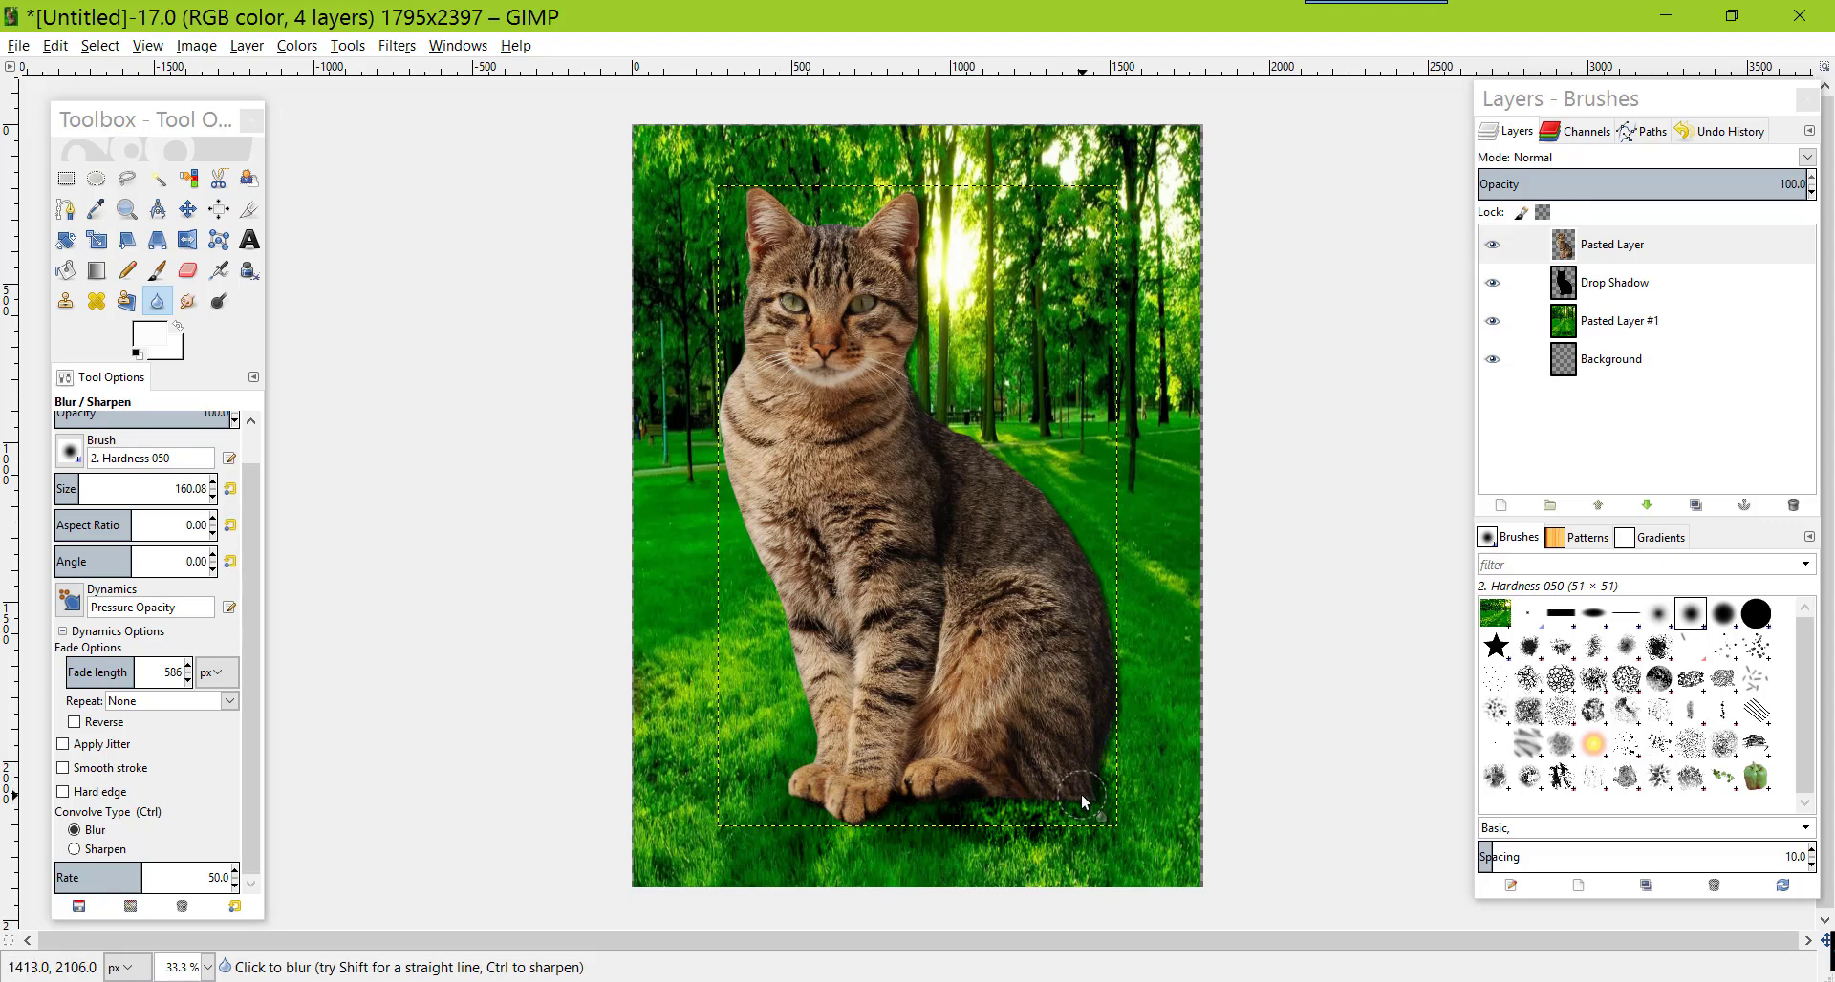